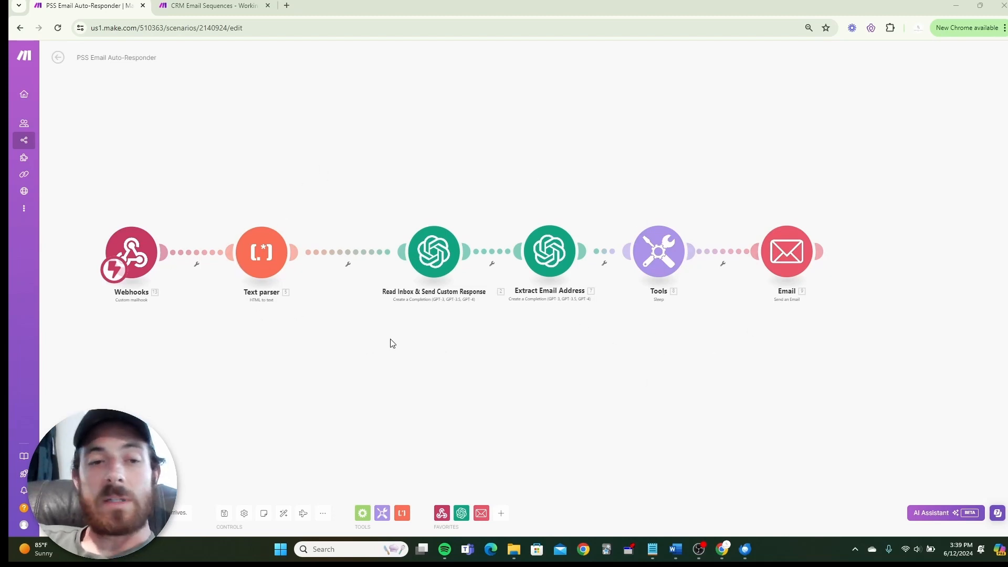
Pan the canvas to centre the six-module chain from Webhooks through to Email.
mouse_move(804, 261)
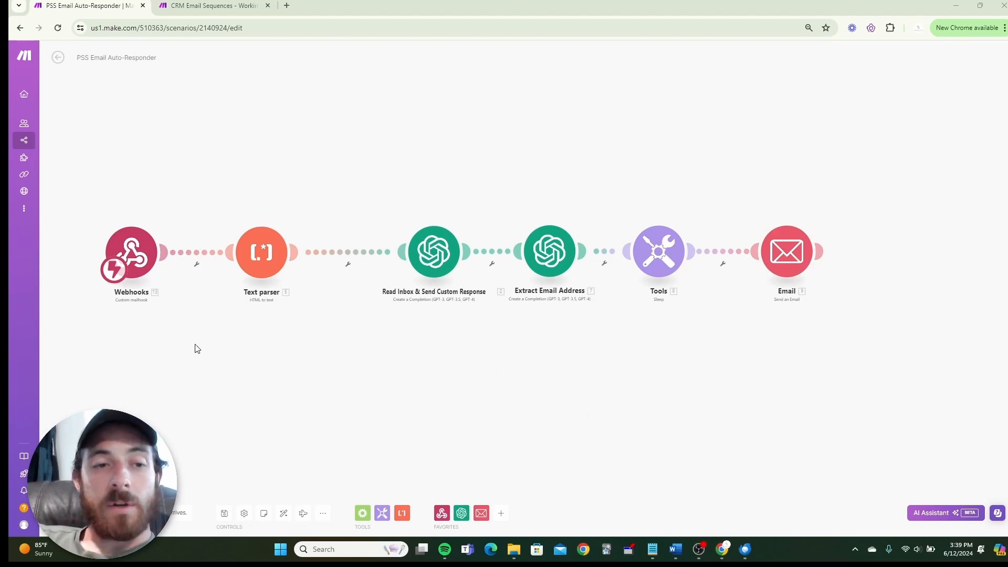
left_click_drag(185, 339, 284, 343)
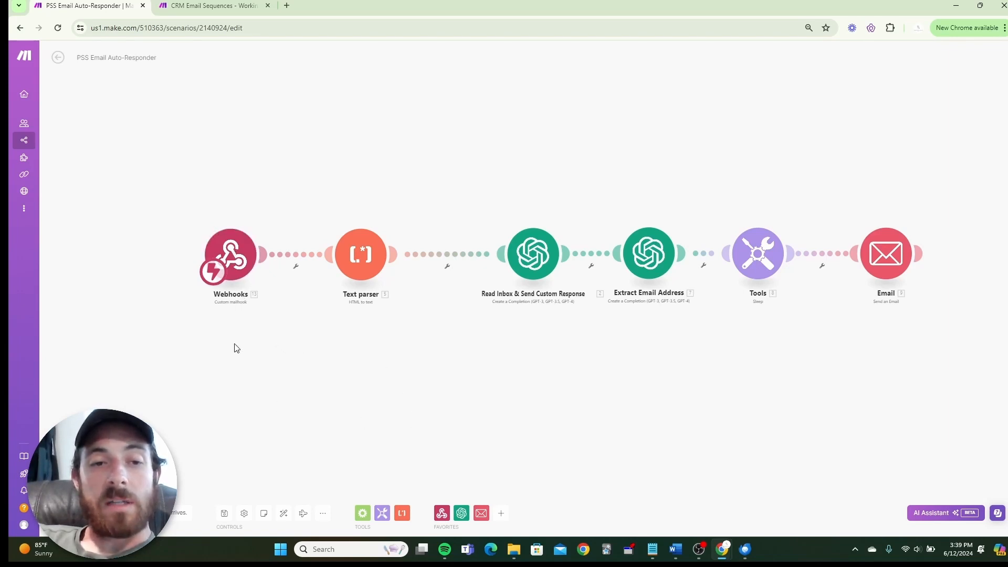
Review the Webhooks mailhook settings, then switch to Thunderbird's empty outreach Inbox.
left_click(225, 259)
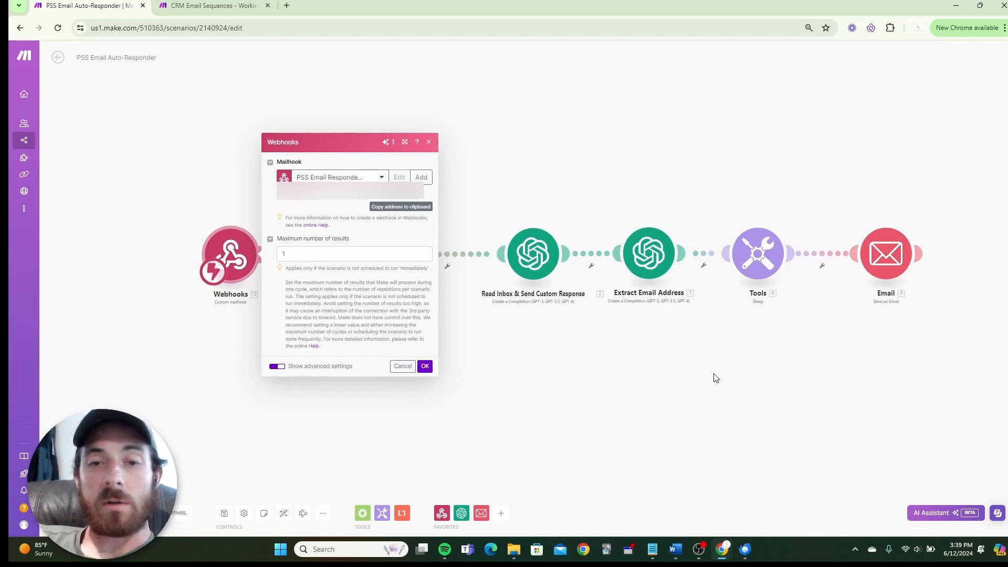
left_click(749, 420)
left_click(746, 552)
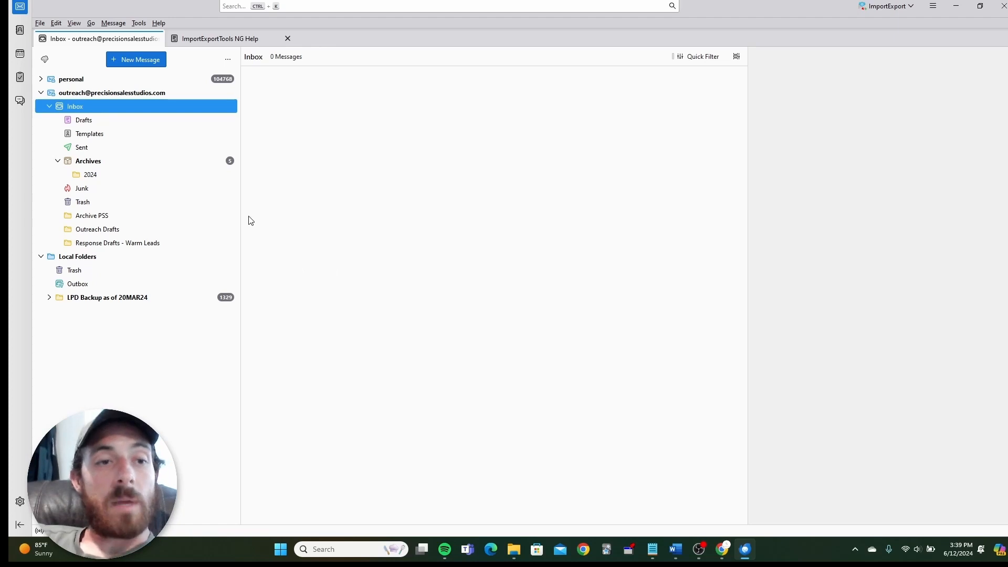
Open the outreach account's settings, look over the Tools menu, then close the settings.
right_click(141, 94)
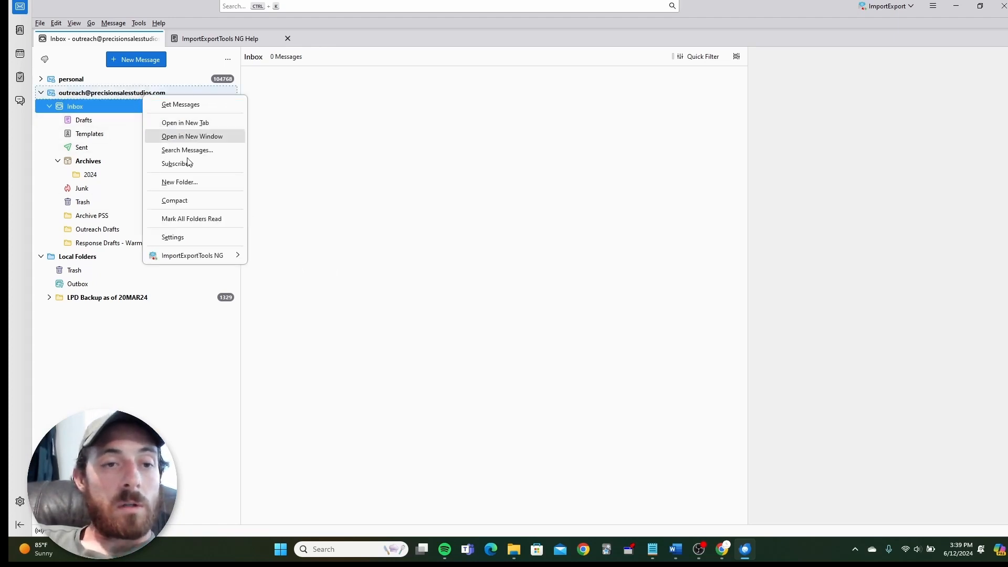
left_click(181, 237)
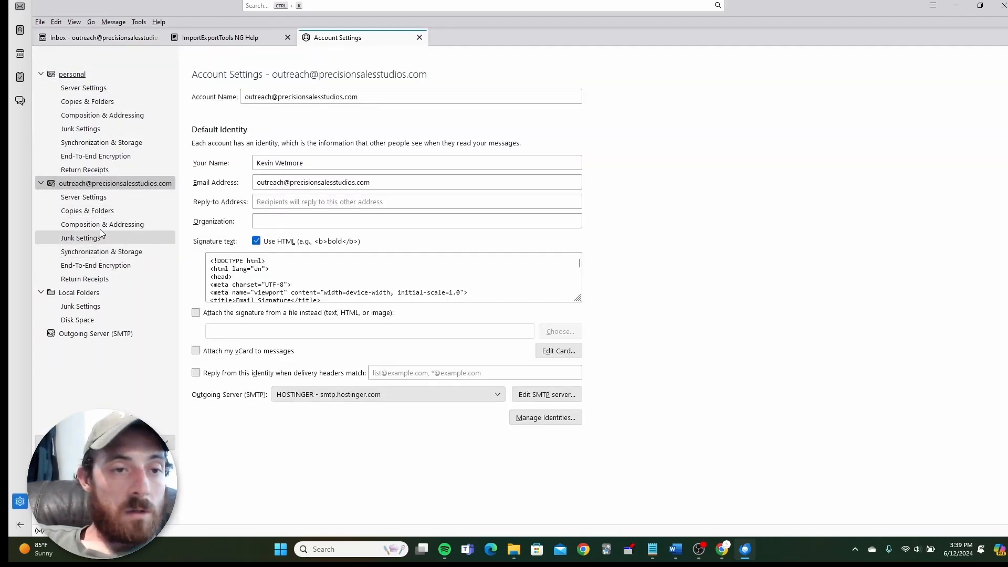
left_click(139, 22)
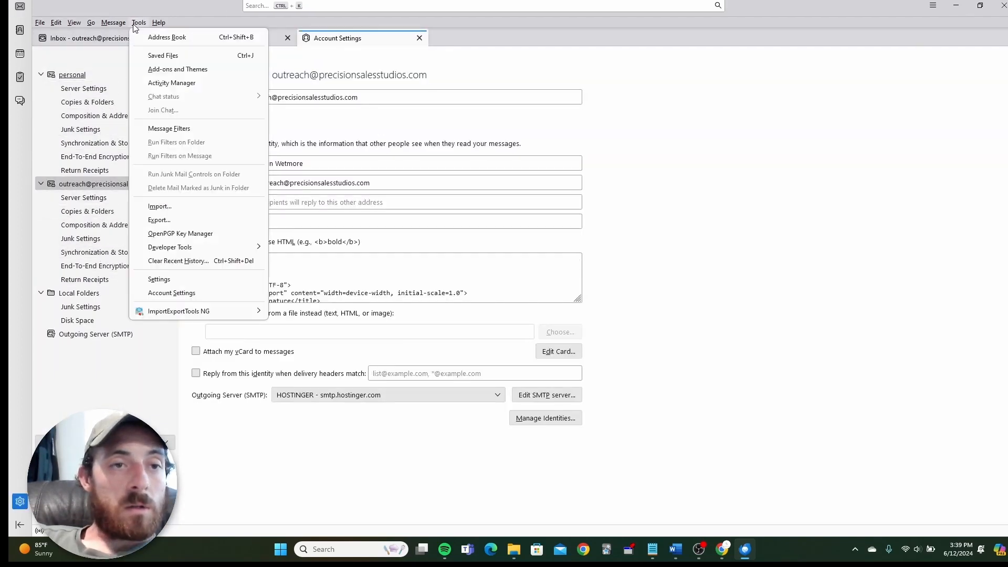
mouse_move(159, 23)
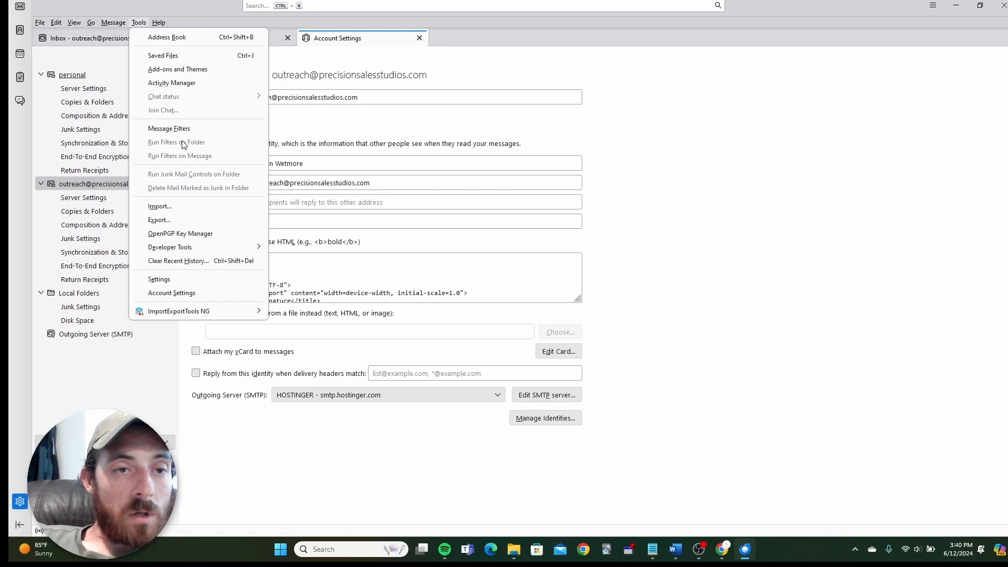
left_click(506, 82)
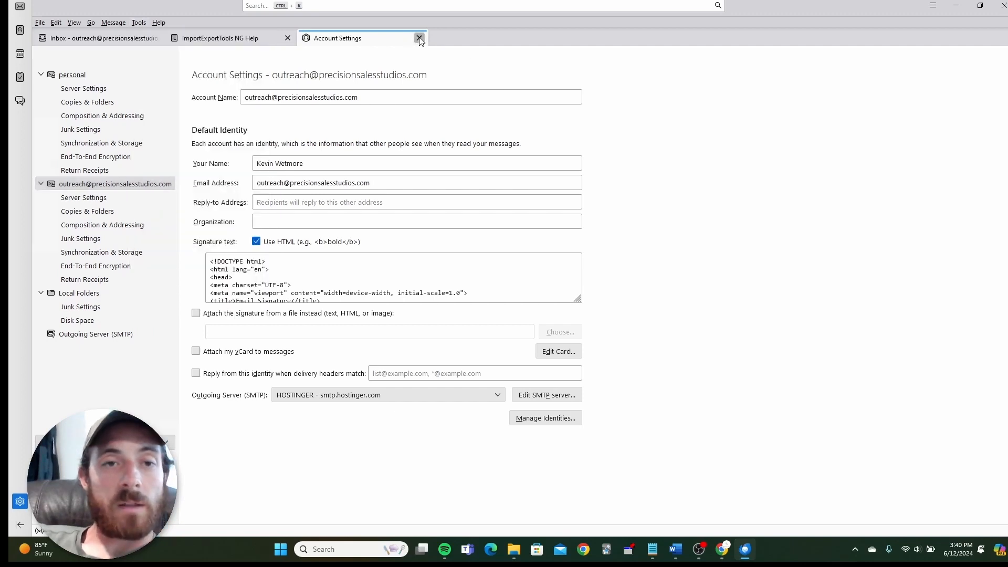
left_click(420, 38)
Select the outreach account and open its Message Filters, showing the two VSL Requested filters.
left_click(139, 24)
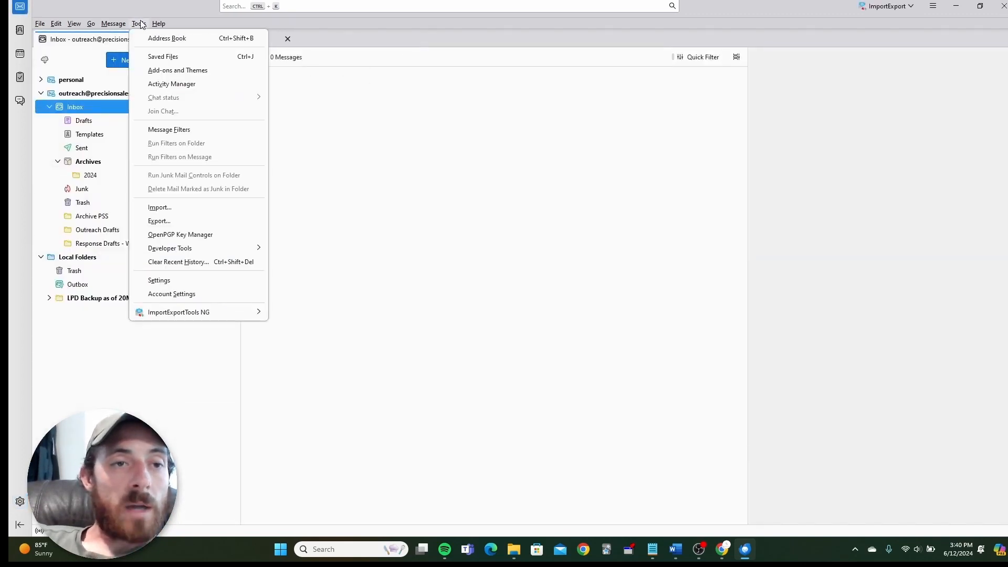
left_click(139, 24)
left_click(108, 93)
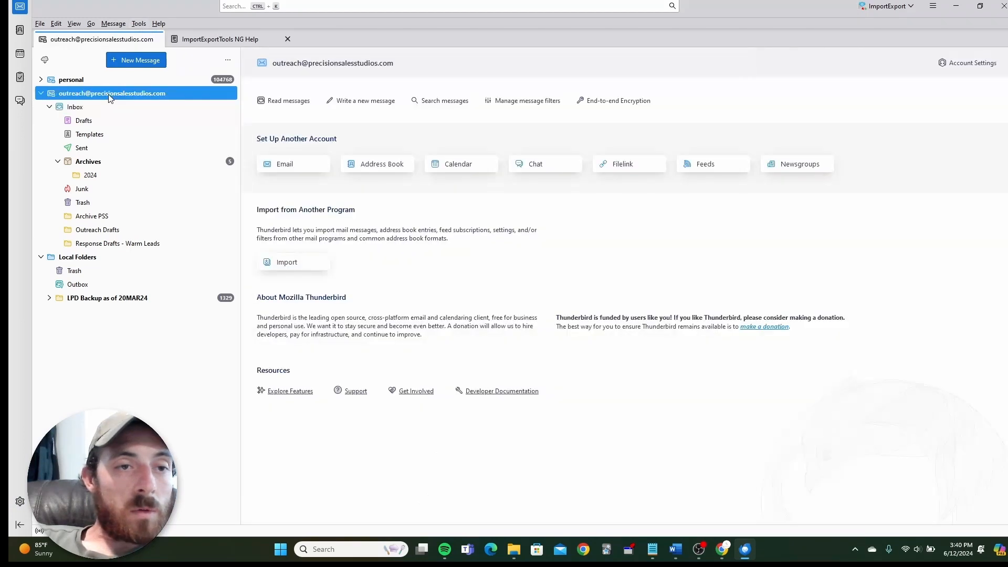
left_click(139, 24)
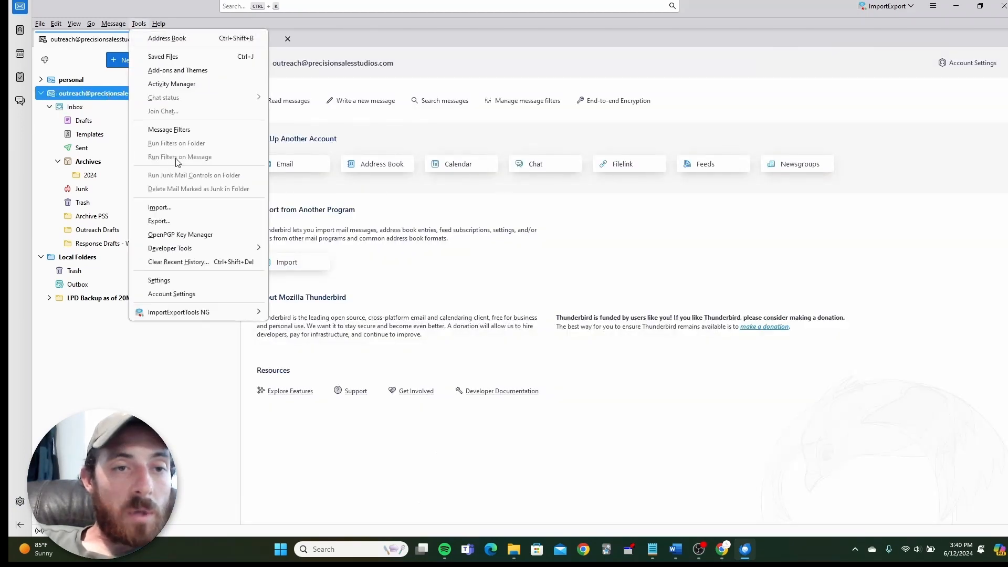
left_click(184, 130)
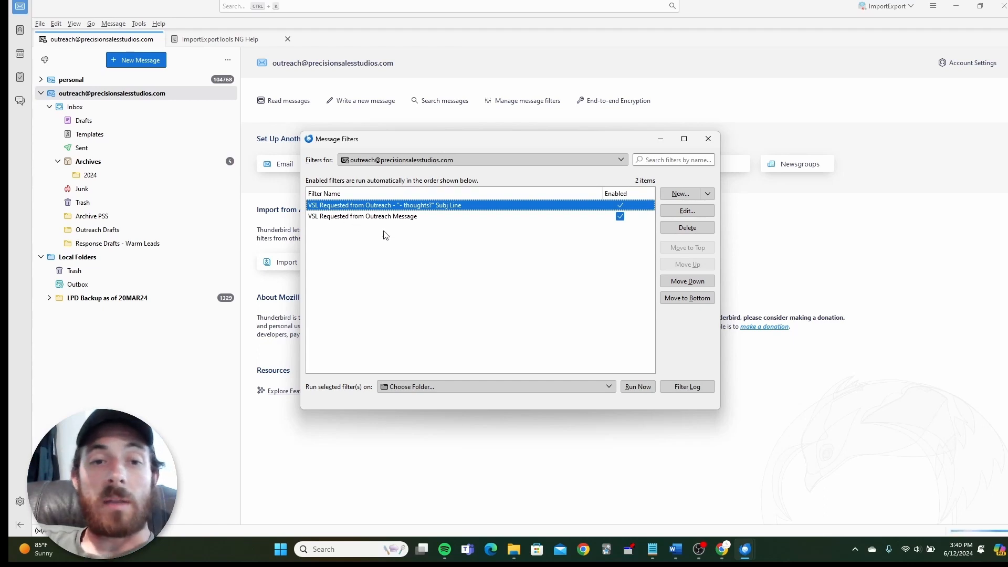
Inspect the '- thoughts?' subject filter's rules, close Message Filters, and return to Make.
double_click(406, 211)
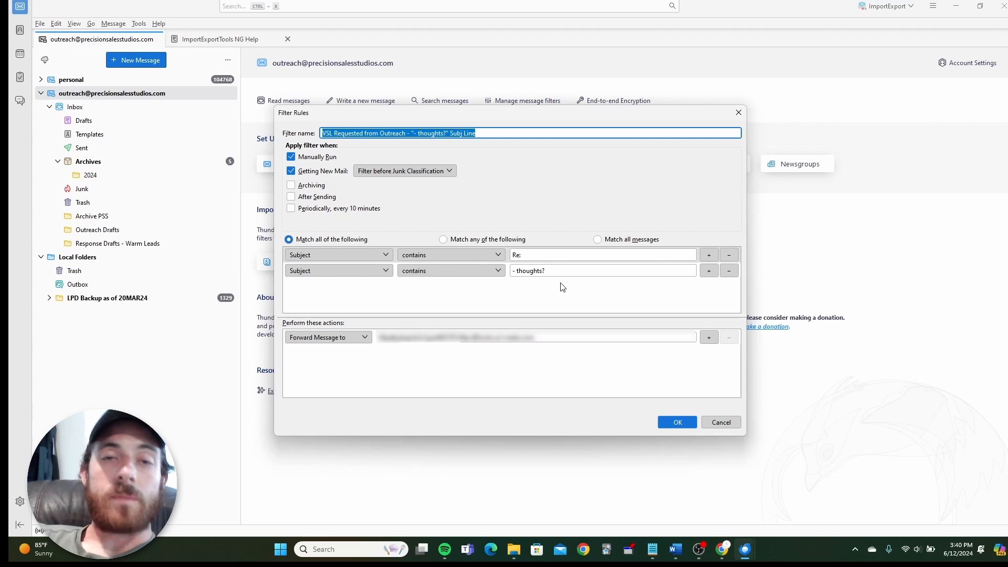
left_click(690, 426)
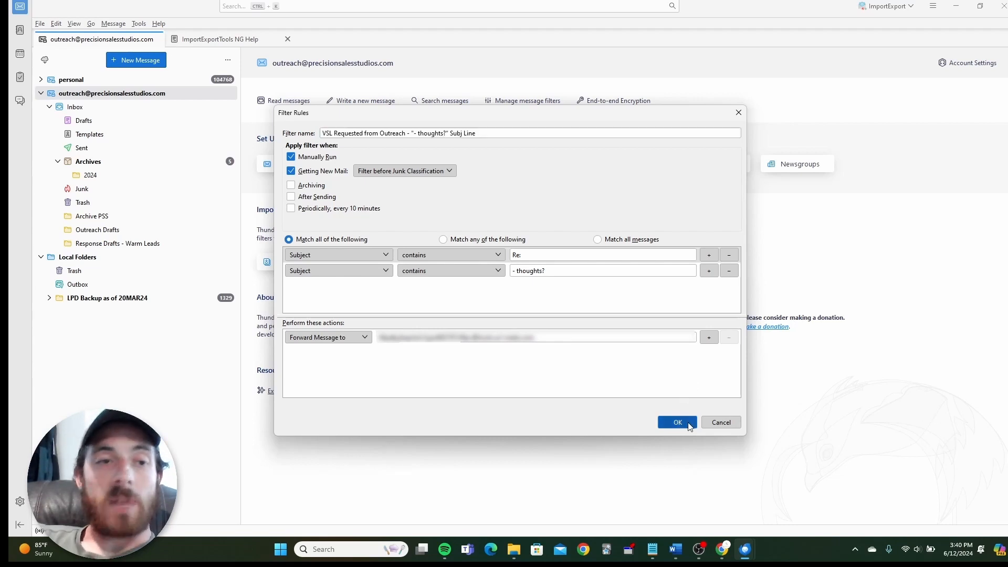
left_click(708, 139)
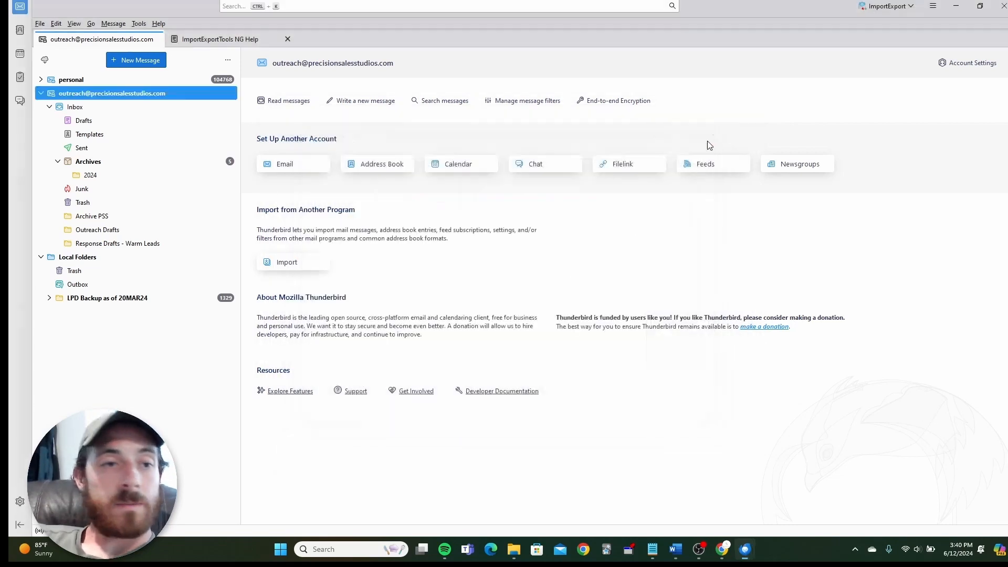
left_click(955, 5)
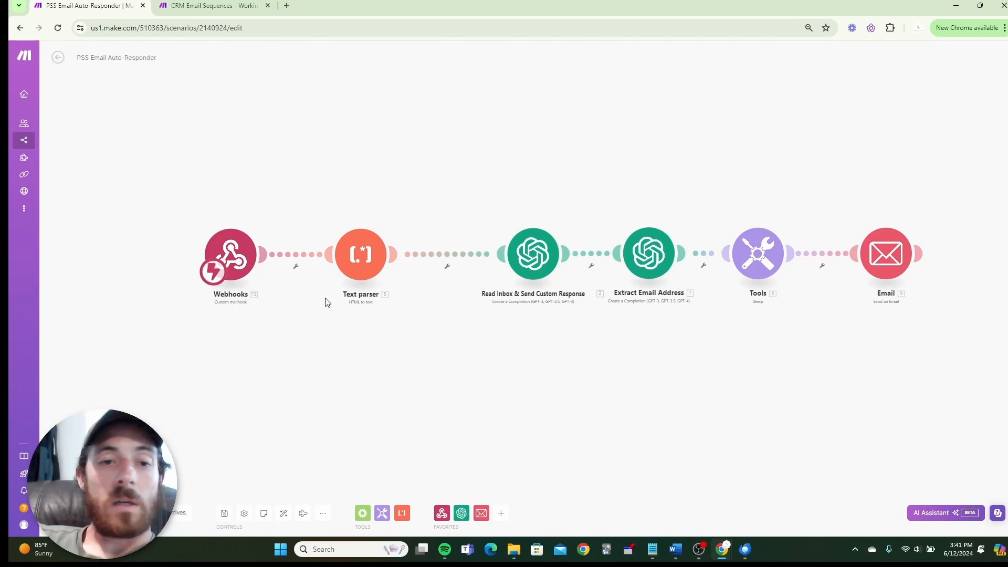
left_click(359, 249)
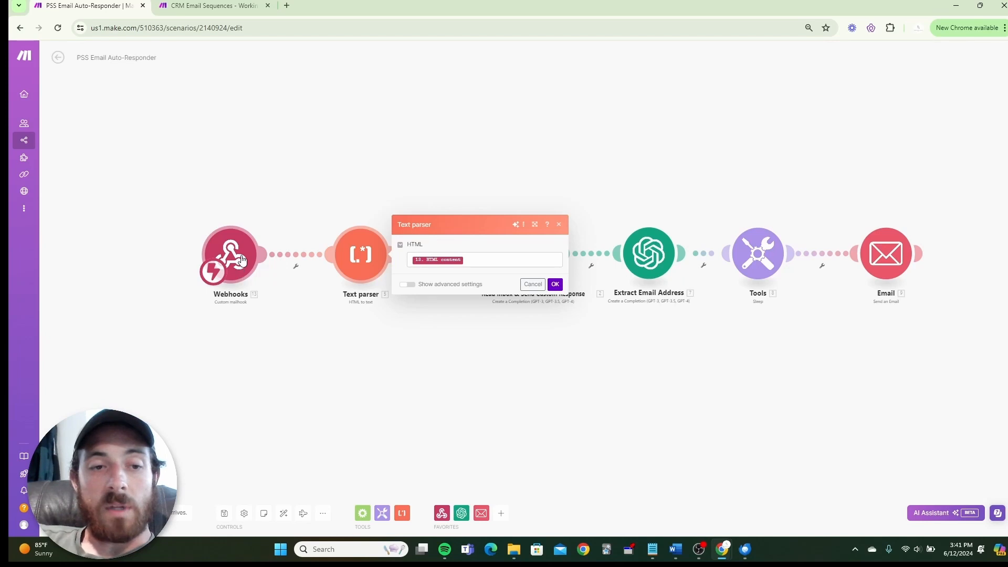
left_click(491, 262)
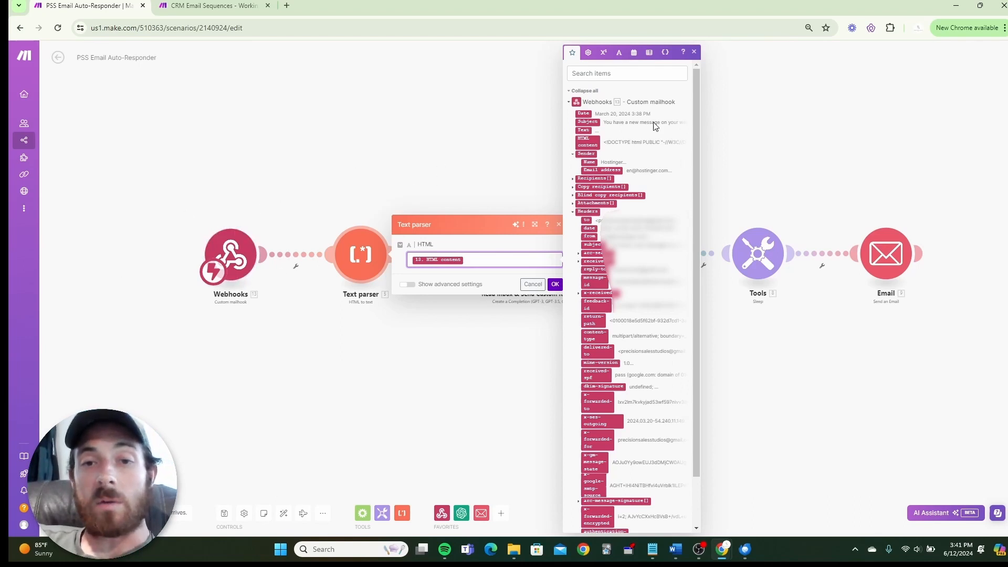
scroll(628, 145, "down", 2)
scroll(637, 192, "up", 2)
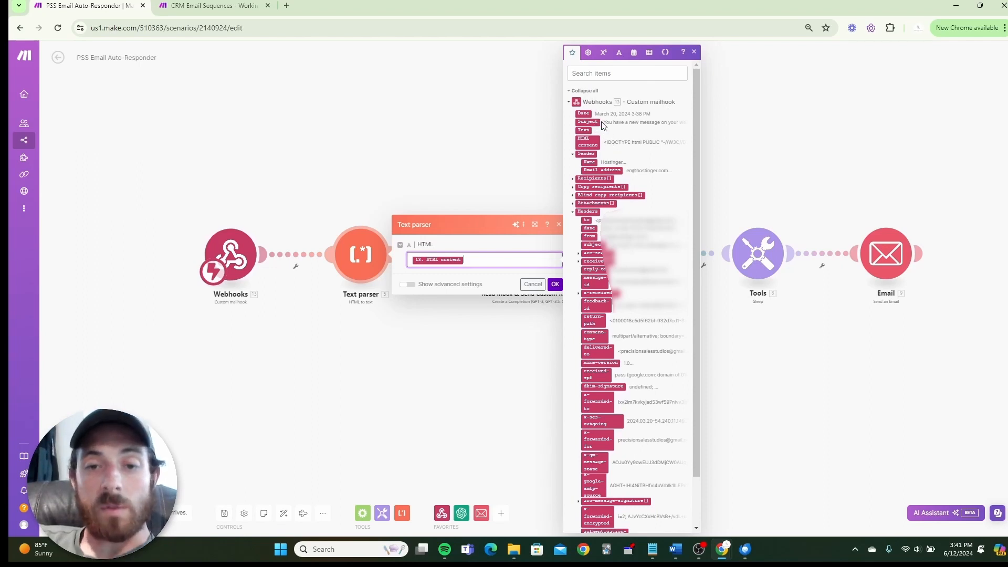
scroll(604, 122, "down", 1)
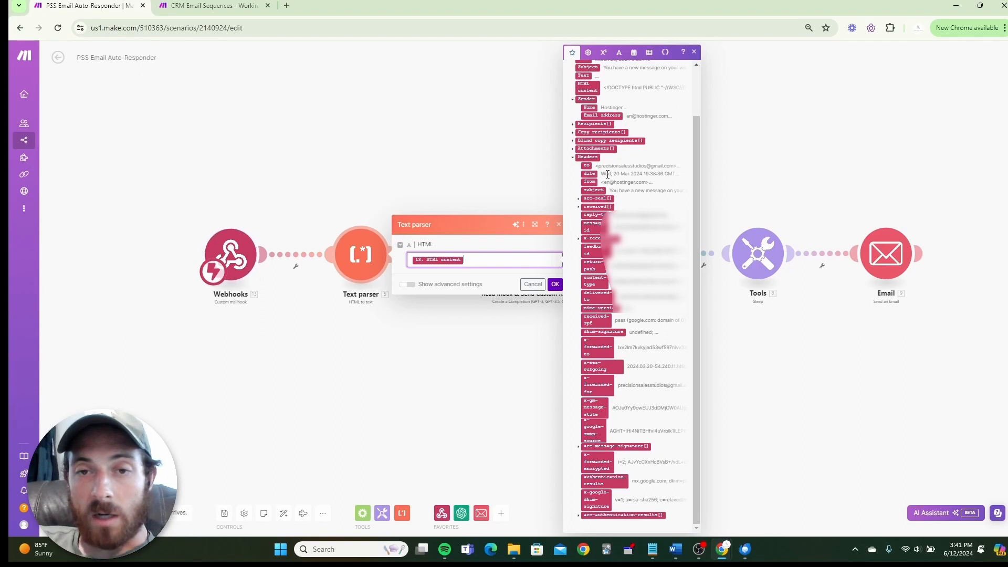
scroll(606, 152, "up", 1)
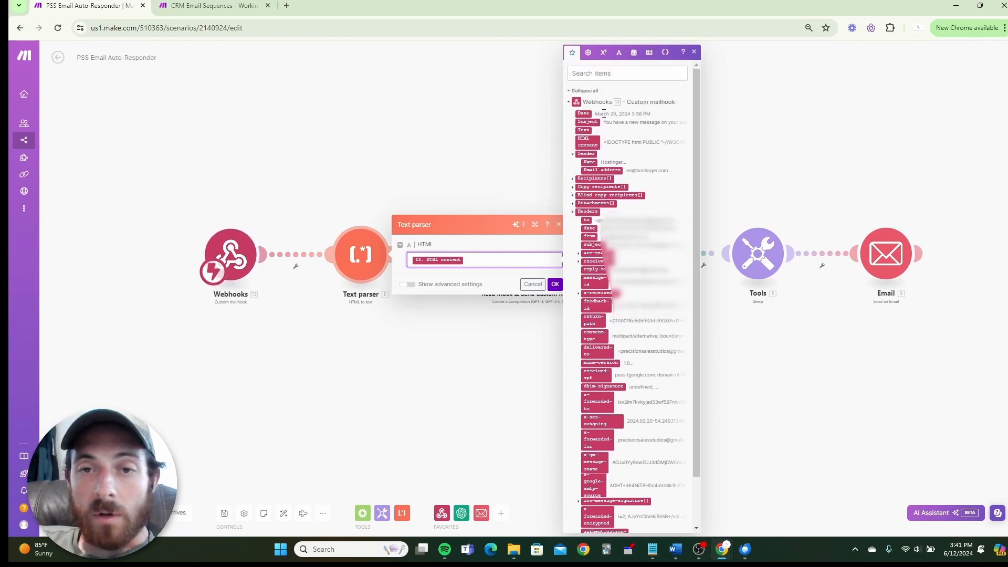
left_click(587, 142)
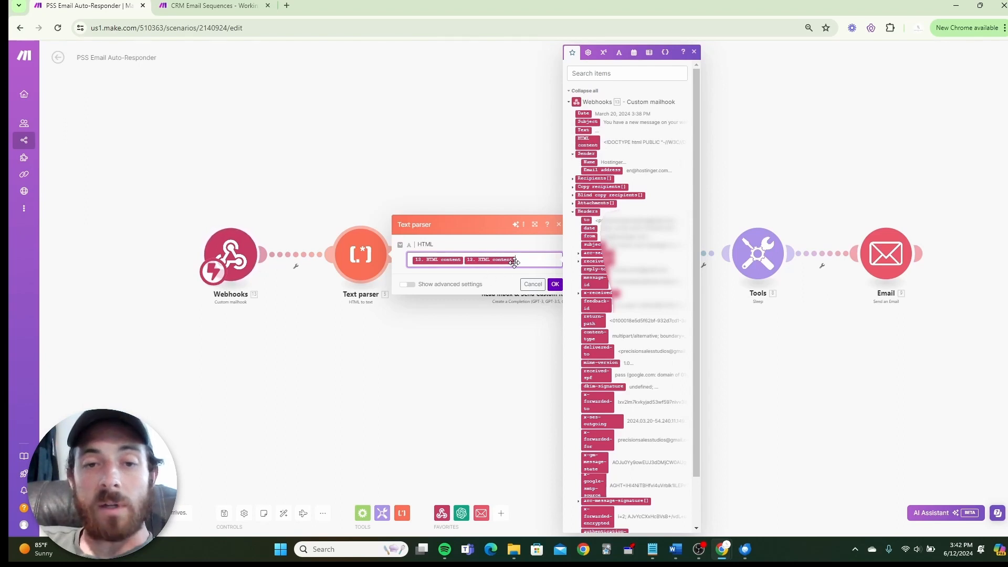
key("BackSpace")
mouse_move(722, 550)
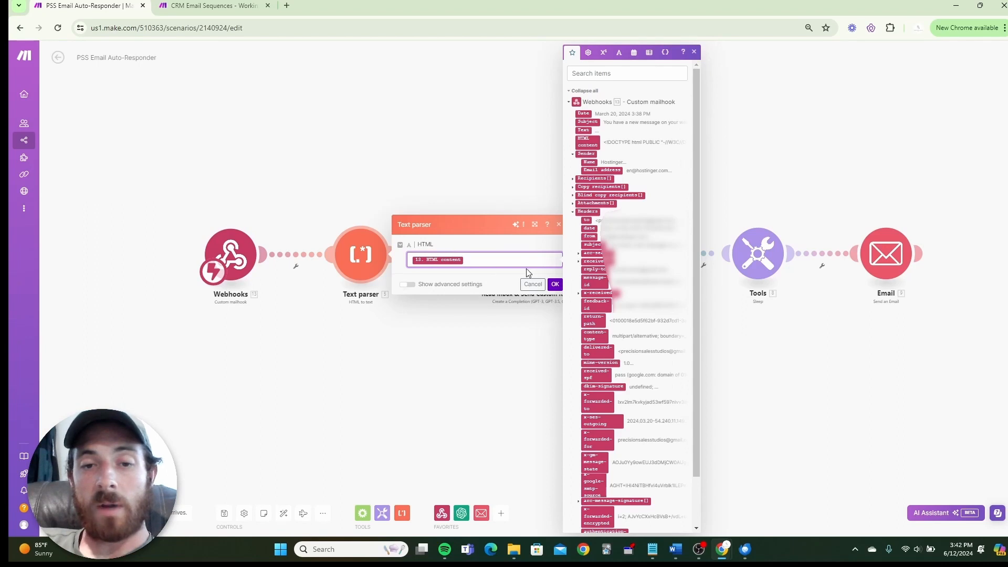
left_click(555, 284)
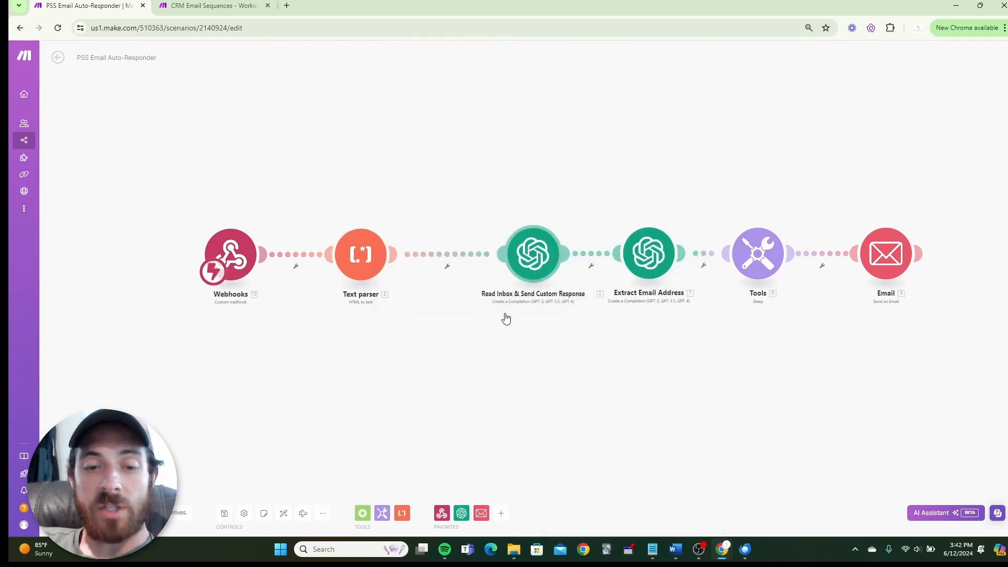
left_click(501, 513)
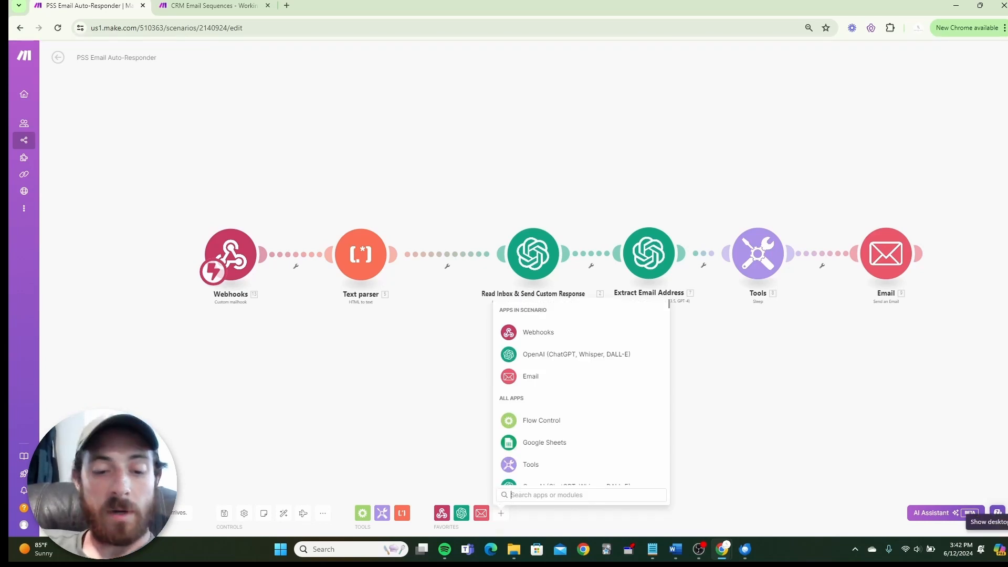
type("chat")
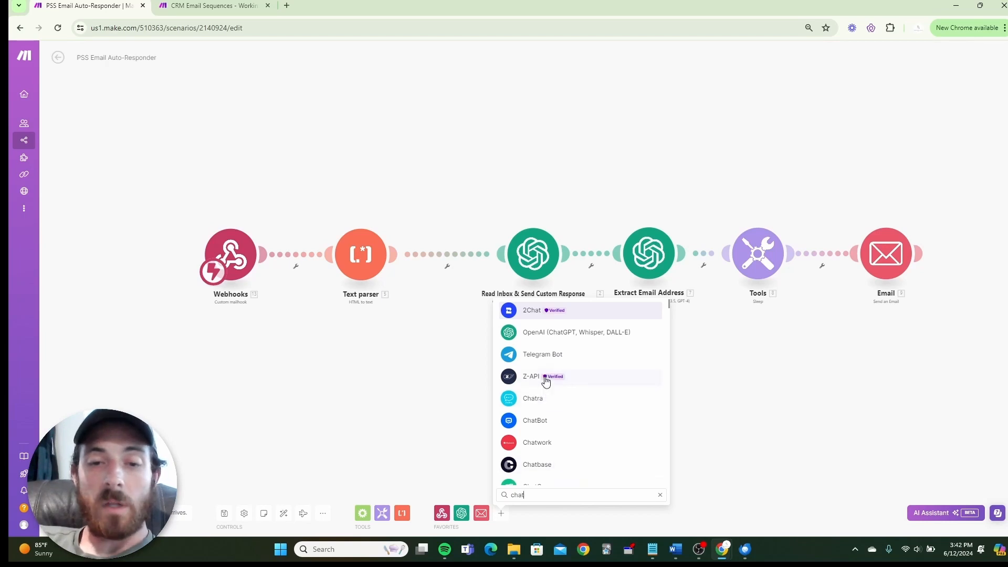
left_click(545, 335)
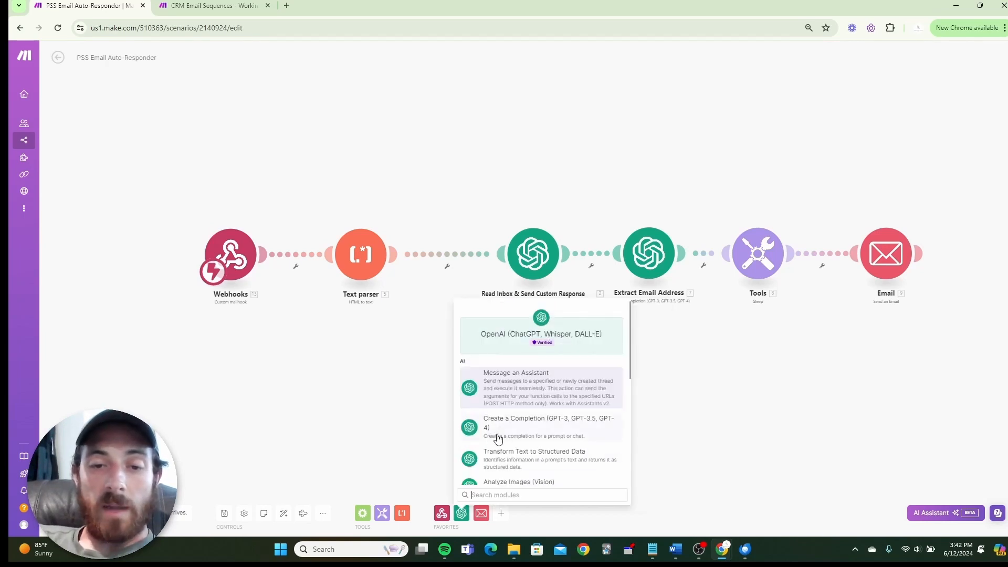
scroll(526, 435, "down", 1)
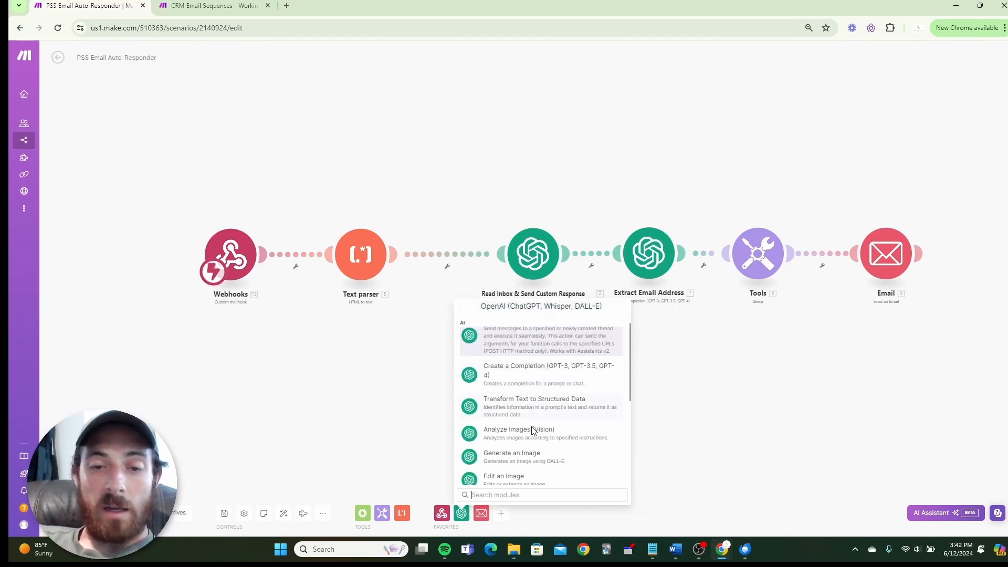
left_click(550, 379)
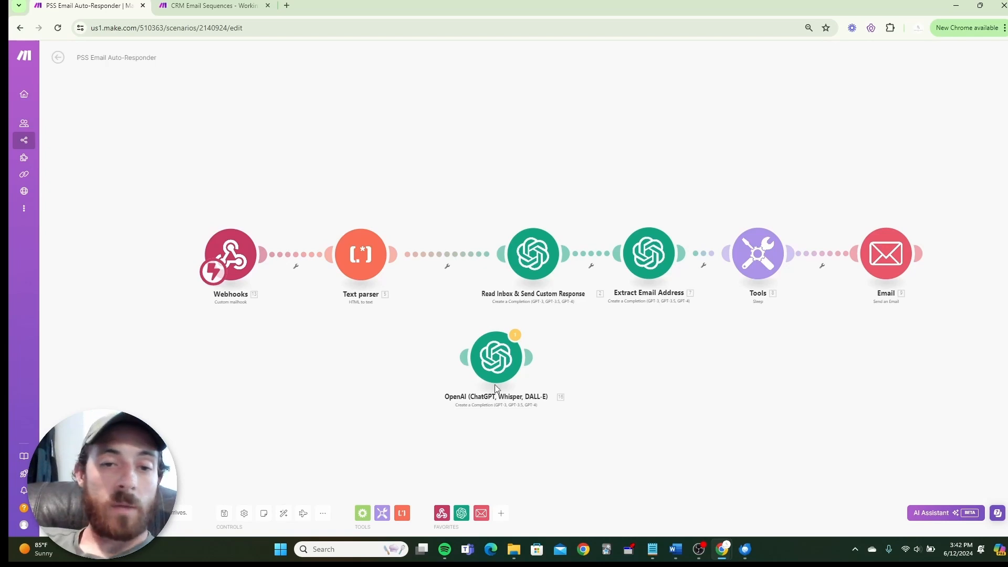
left_click_drag(489, 374, 772, 439)
left_click_drag(672, 371, 430, 369)
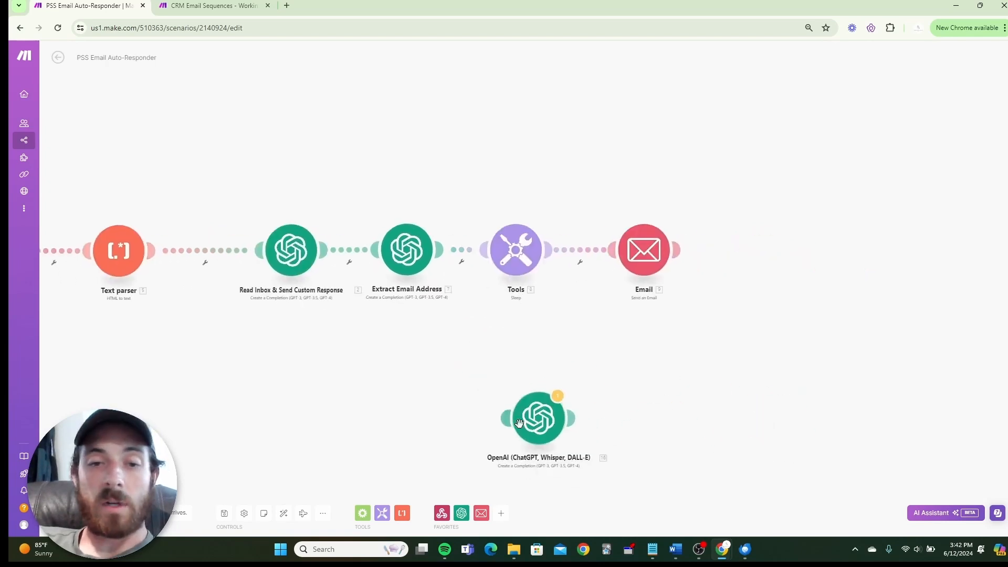
left_click_drag(539, 430, 771, 258)
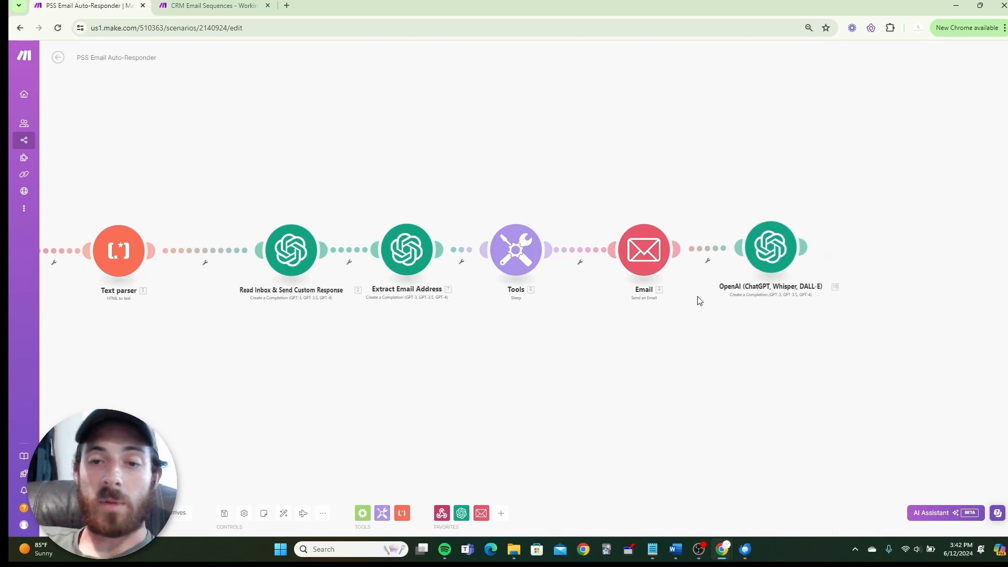
left_click(708, 251)
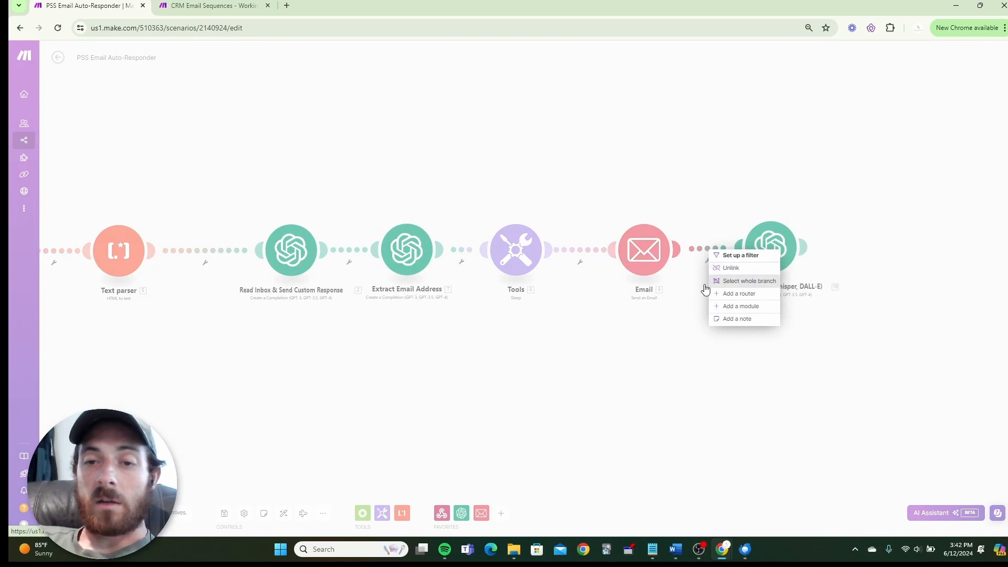
left_click(641, 350)
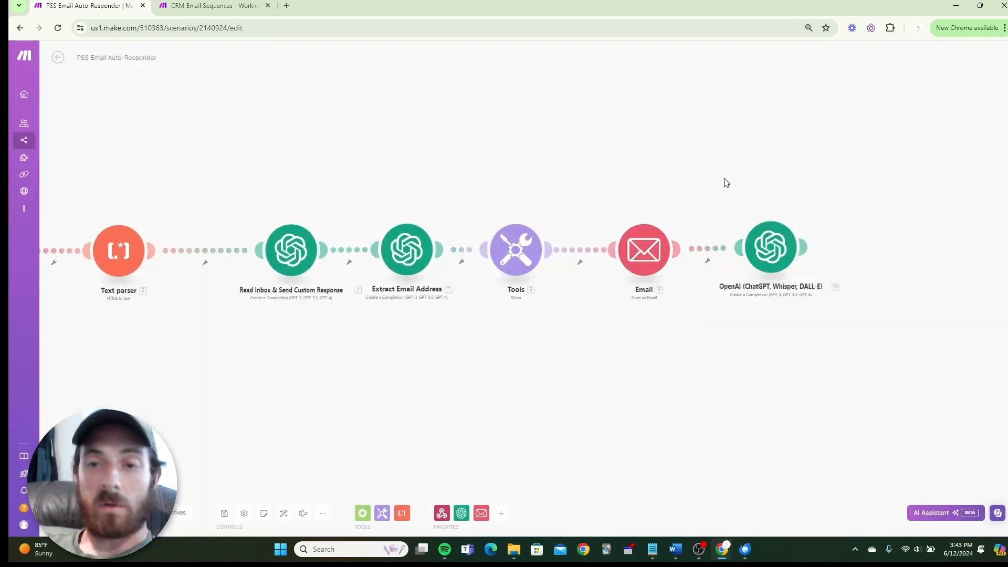
left_click_drag(717, 184, 801, 313)
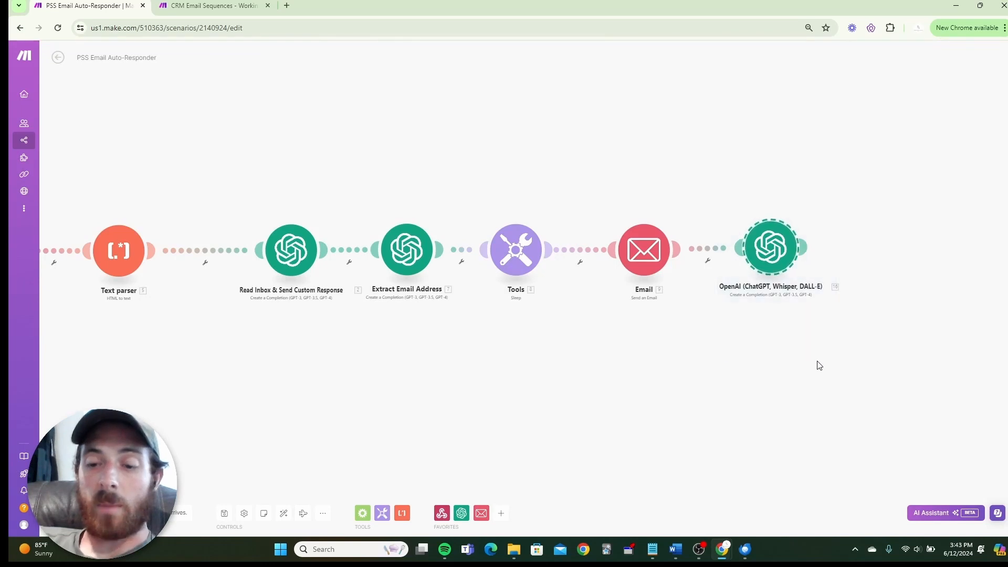
key("Delete")
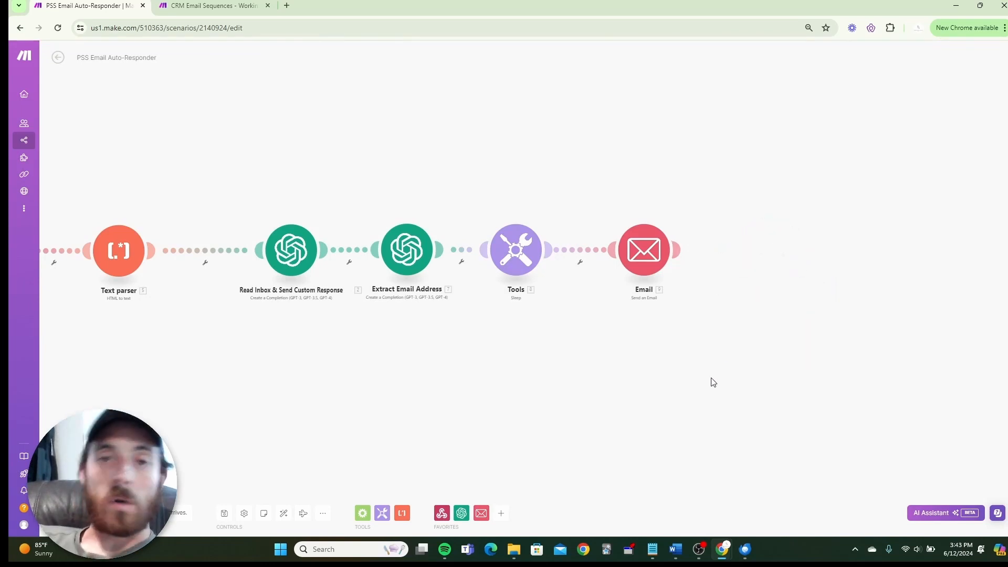
Open the Read Inbox & Send Custom Response module and show its OpenAI connection list.
left_click_drag(308, 400, 499, 404)
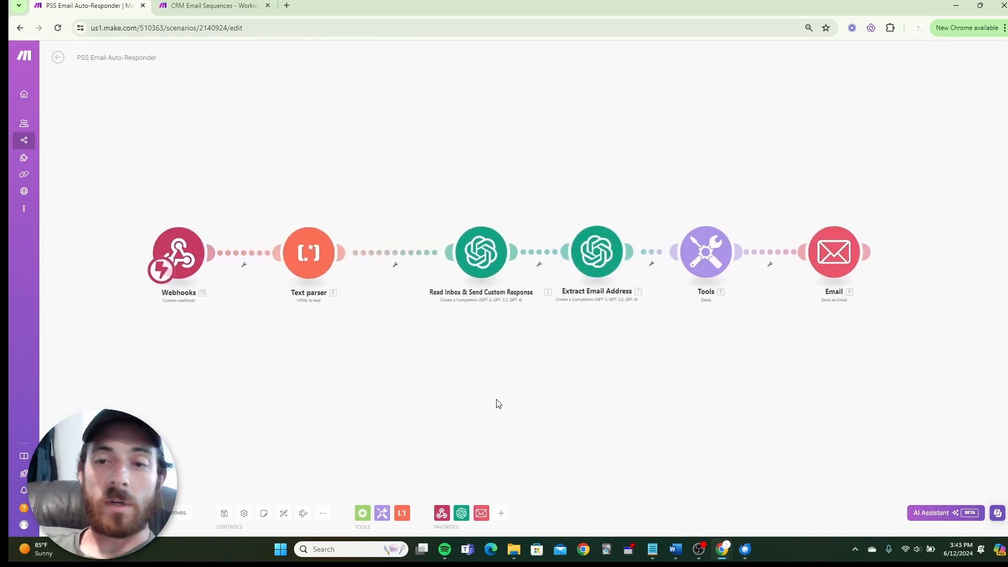
left_click(477, 257)
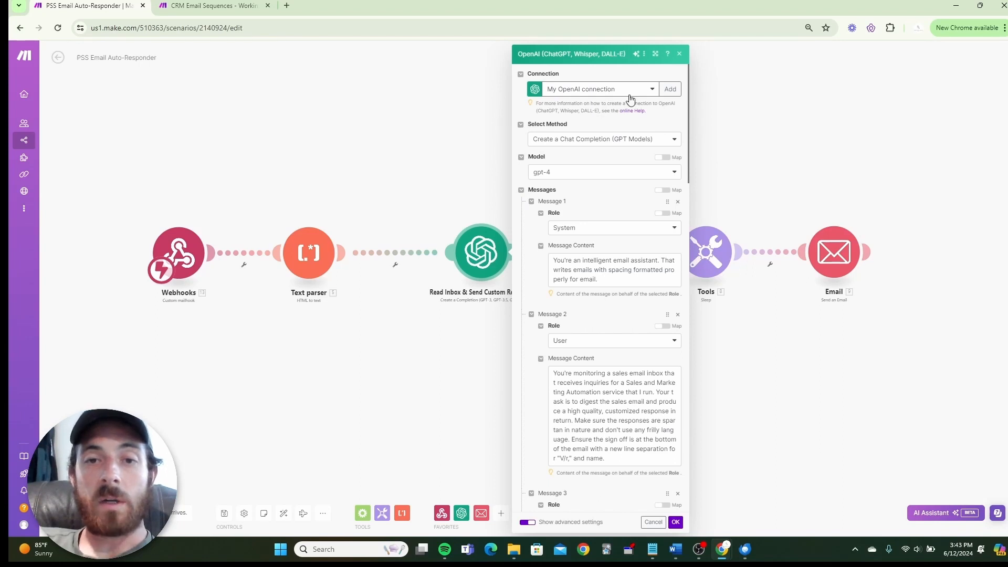
left_click(650, 94)
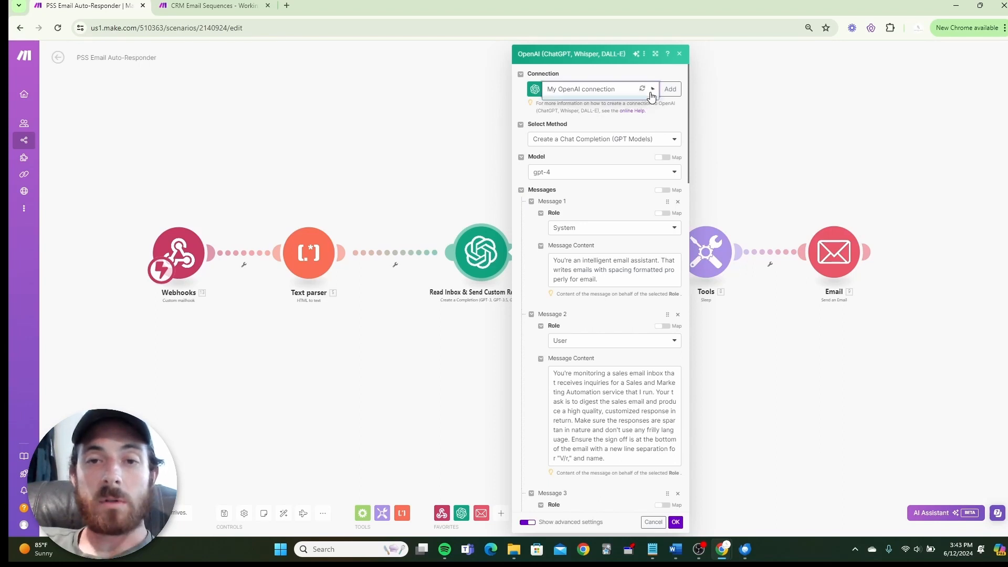
Keep My OpenAI connection selected for the GPT-4 chat completion module.
left_click(619, 84)
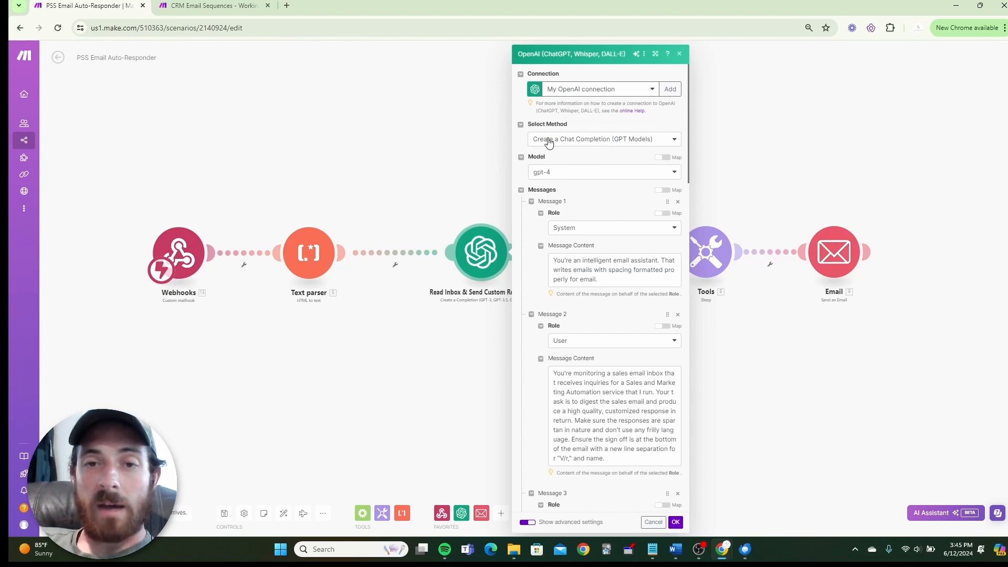
scroll(596, 164, "down", 1)
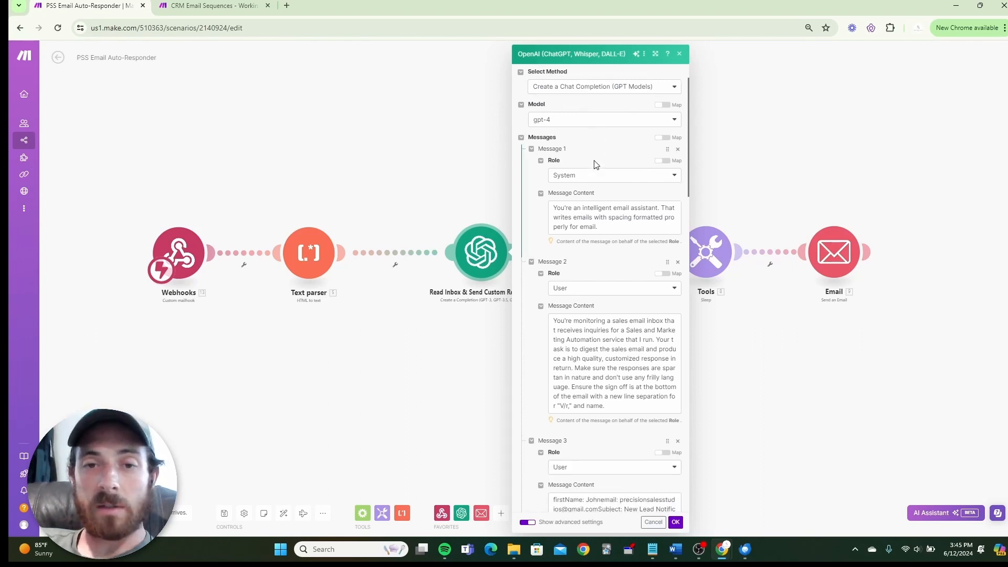
left_click(584, 125)
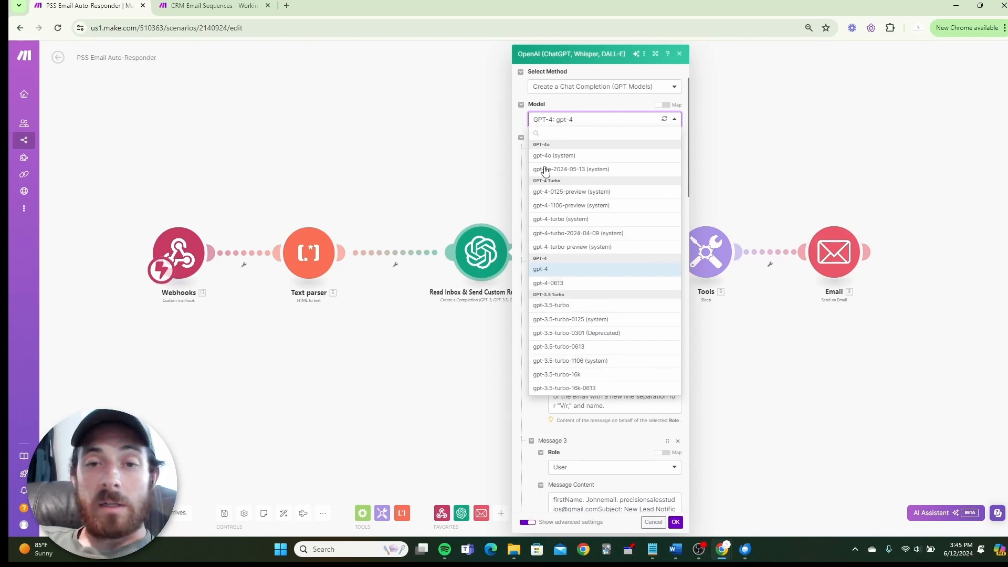
left_click(517, 125)
scroll(544, 221, "down", 1)
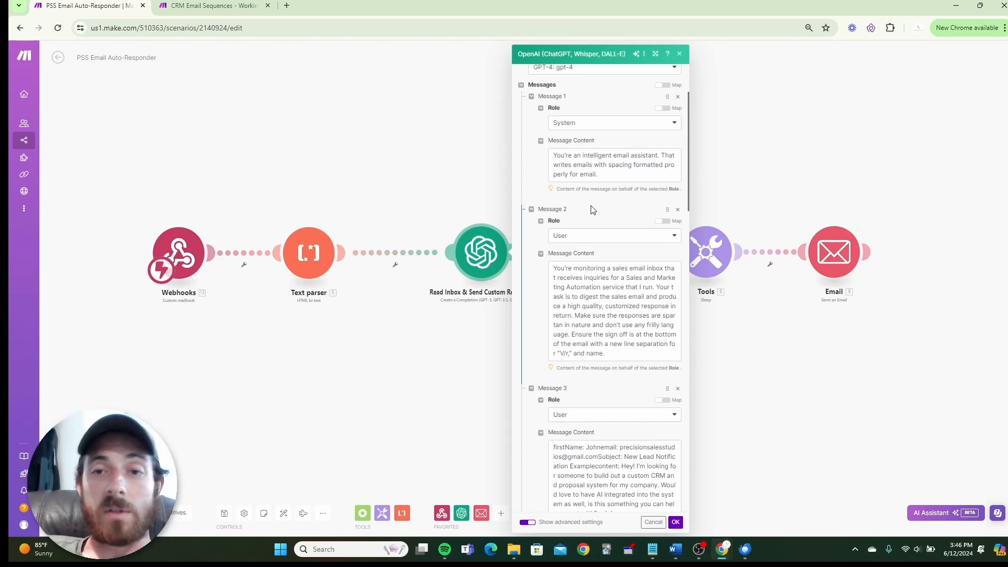
left_click(628, 124)
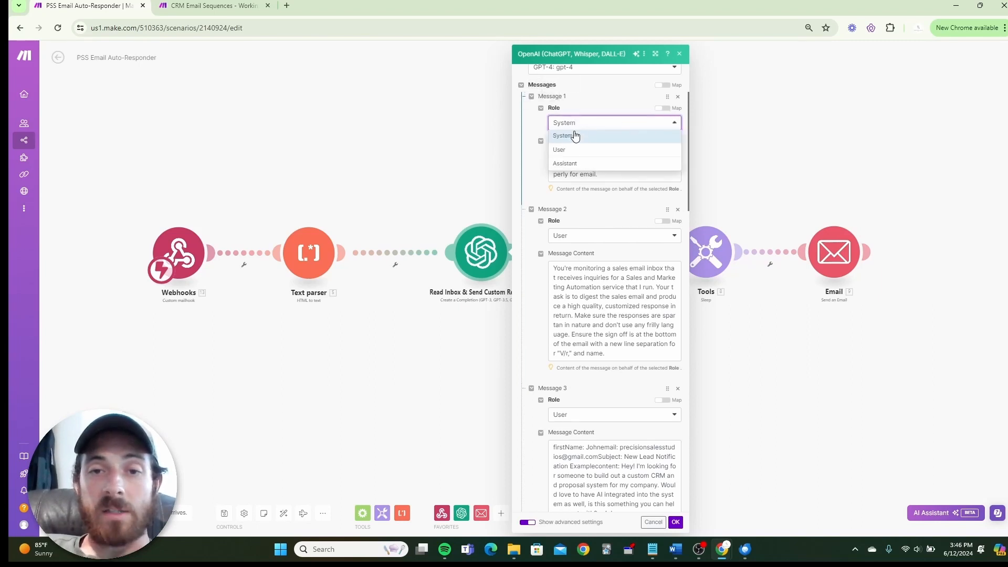
left_click(538, 128)
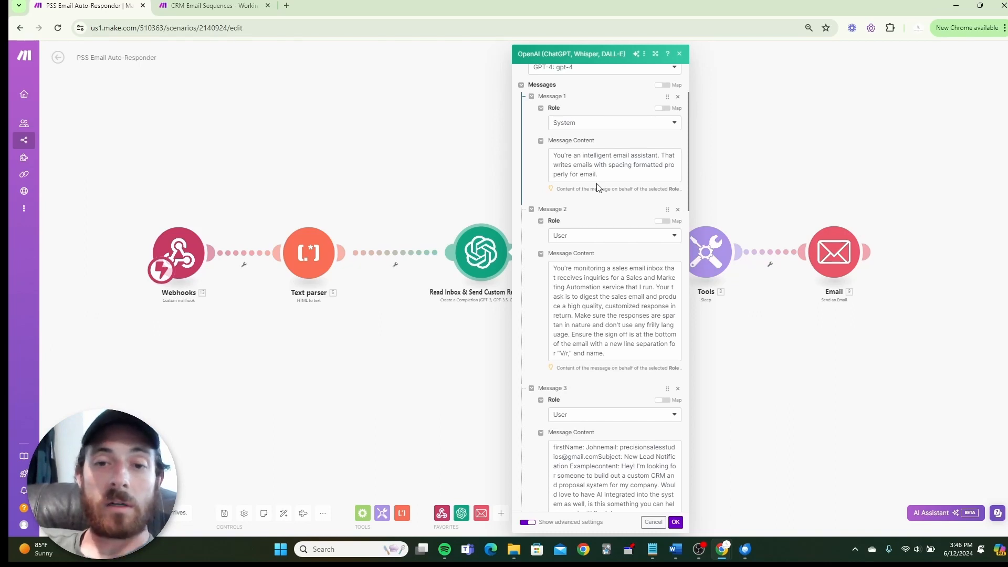
scroll(597, 188, "down", 1)
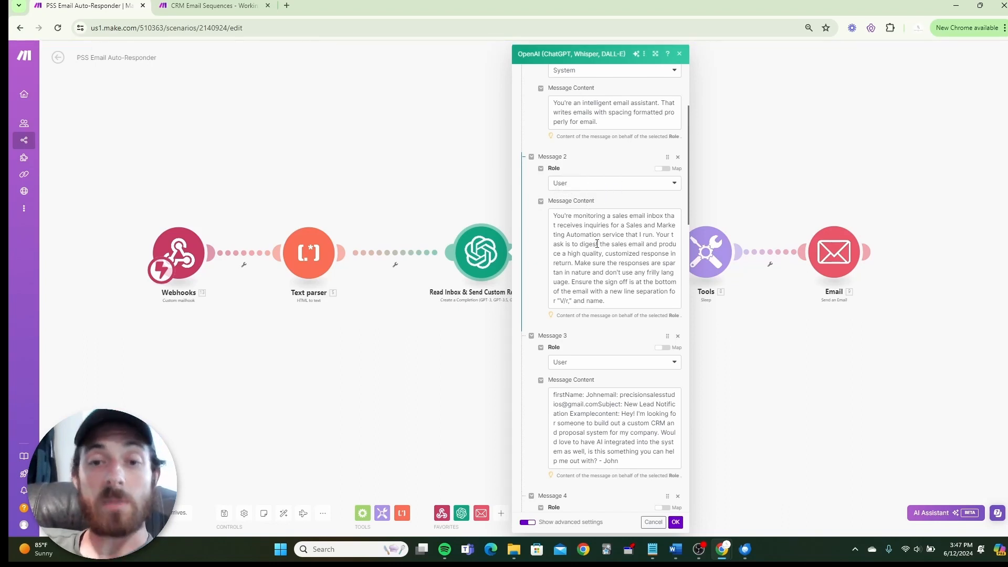
scroll(611, 241, "down", 1)
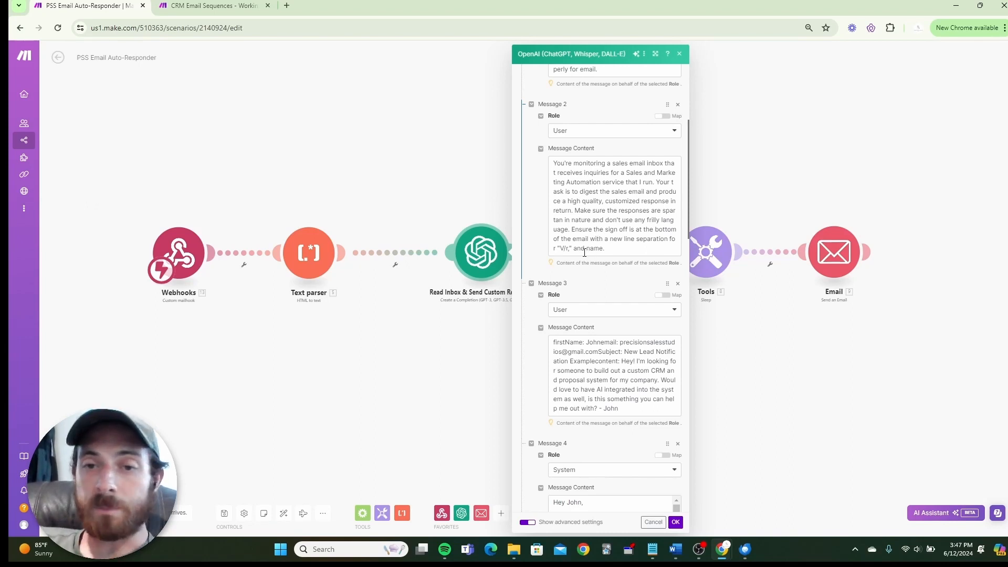
scroll(593, 244, "down", 1)
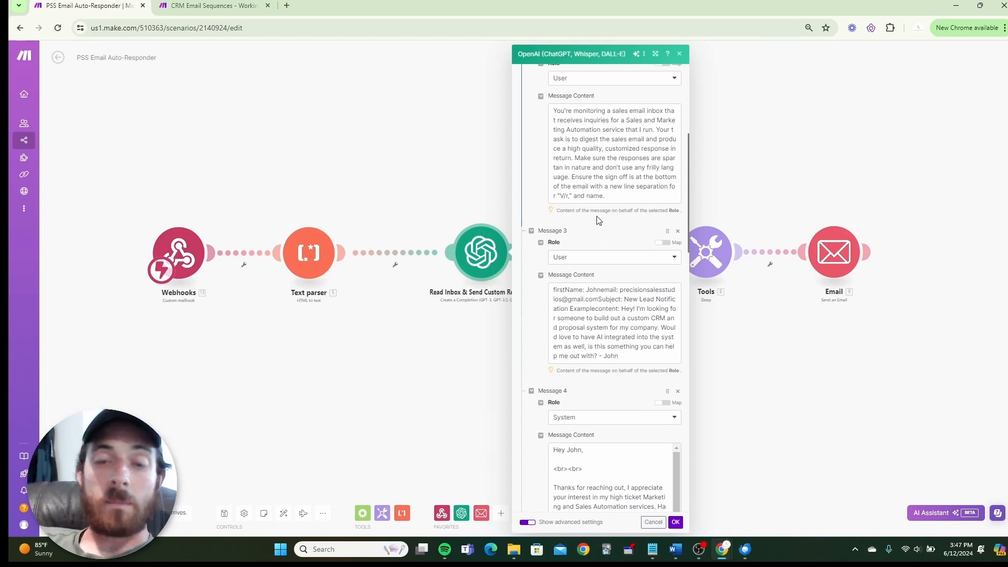
scroll(599, 220, "down", 1)
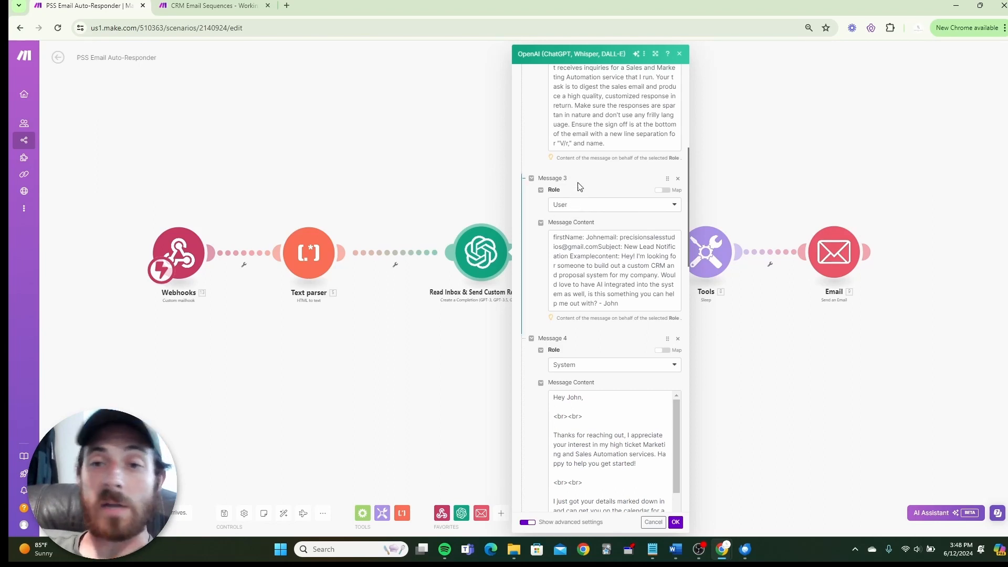
scroll(579, 187, "down", 1)
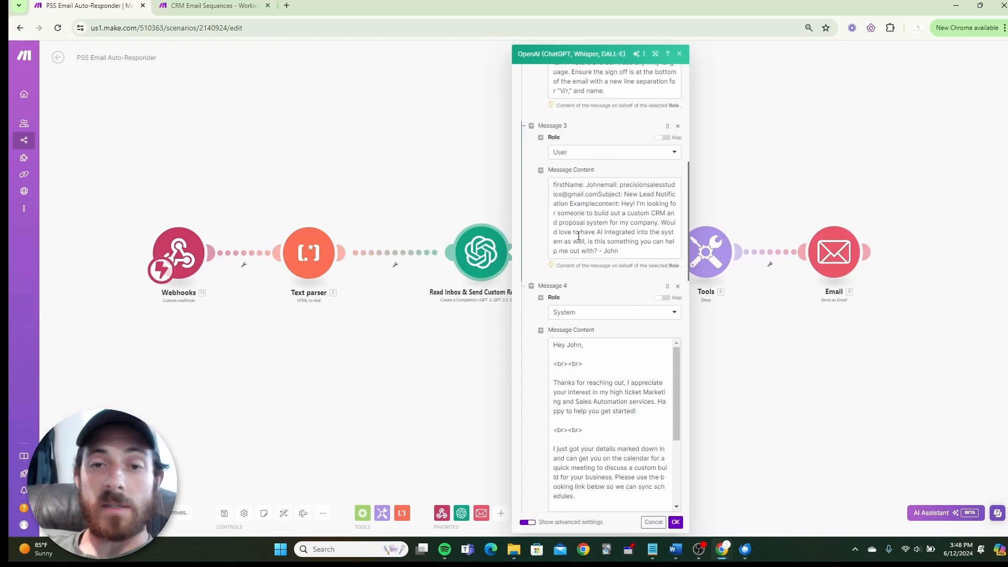
scroll(572, 232, "down", 1)
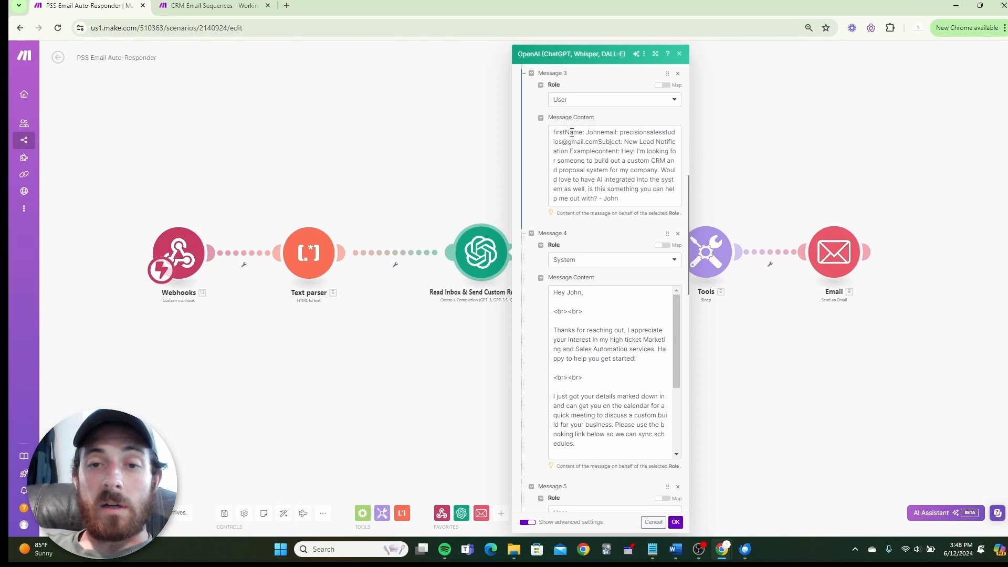
left_click(553, 132)
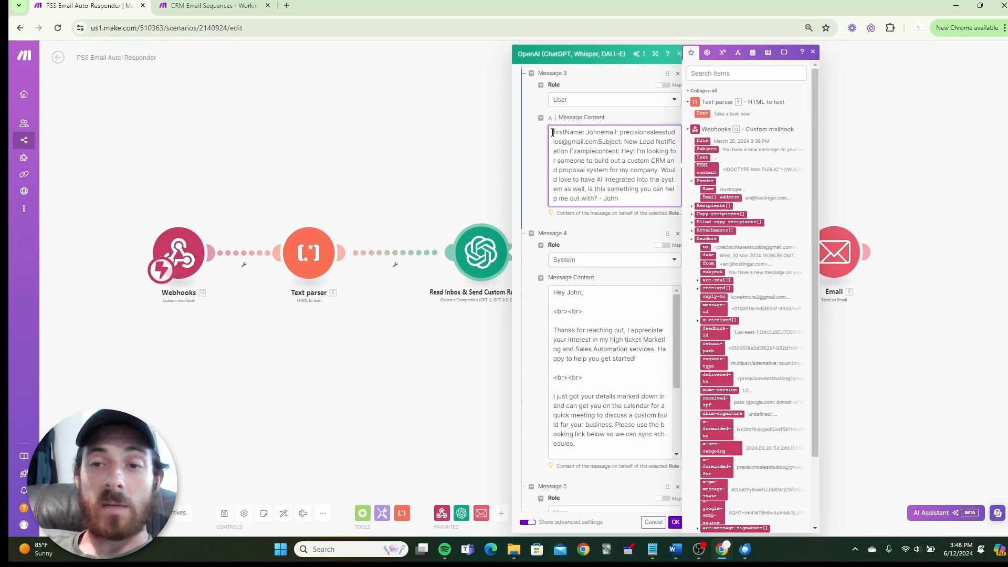
left_click_drag(552, 132, 630, 200)
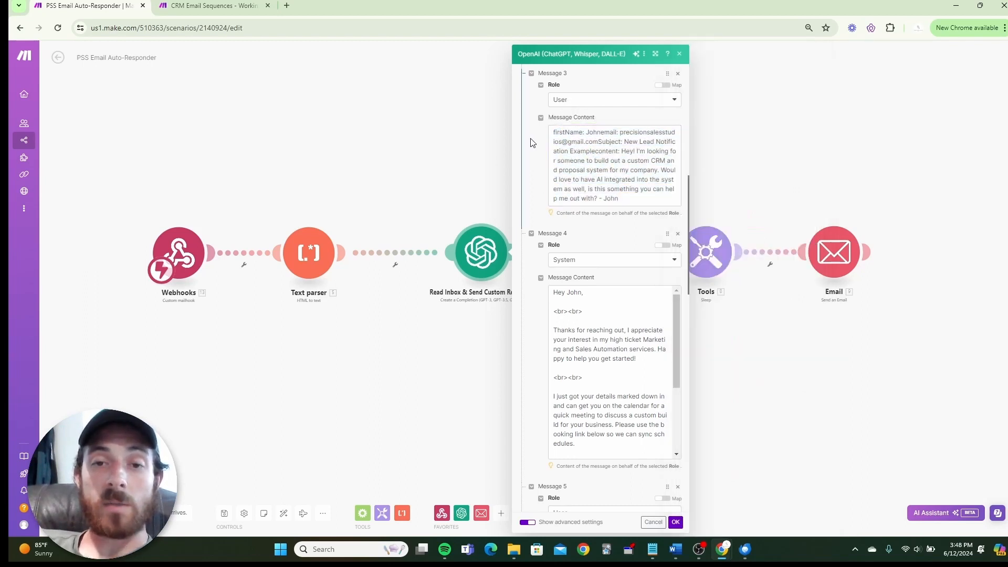
left_click(527, 139)
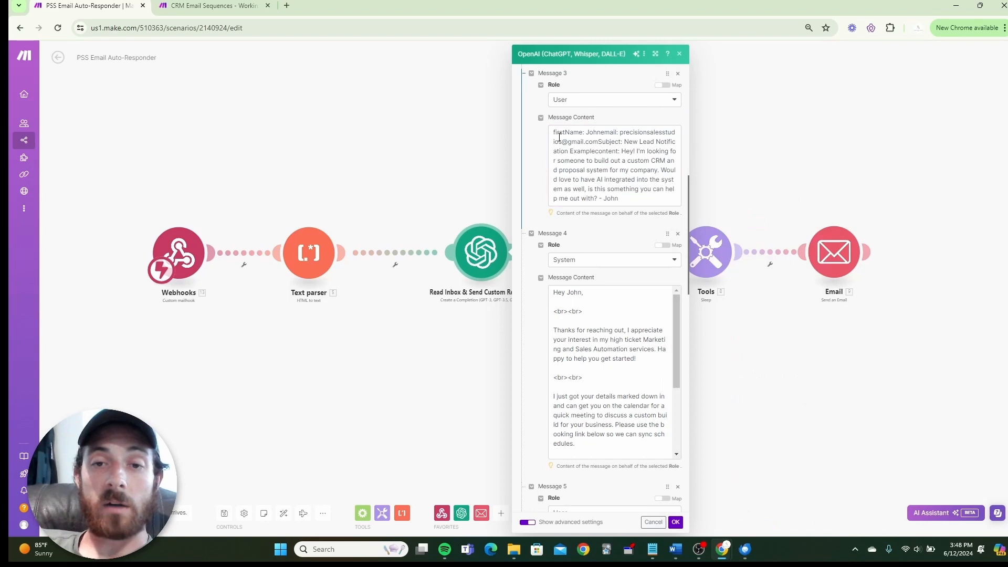
left_click(601, 135)
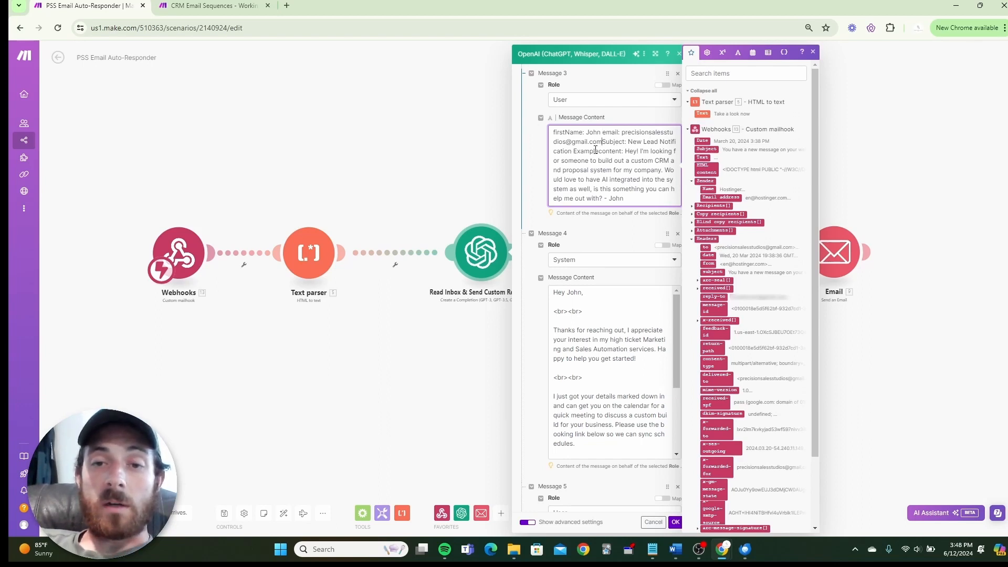
key("BackSpace")
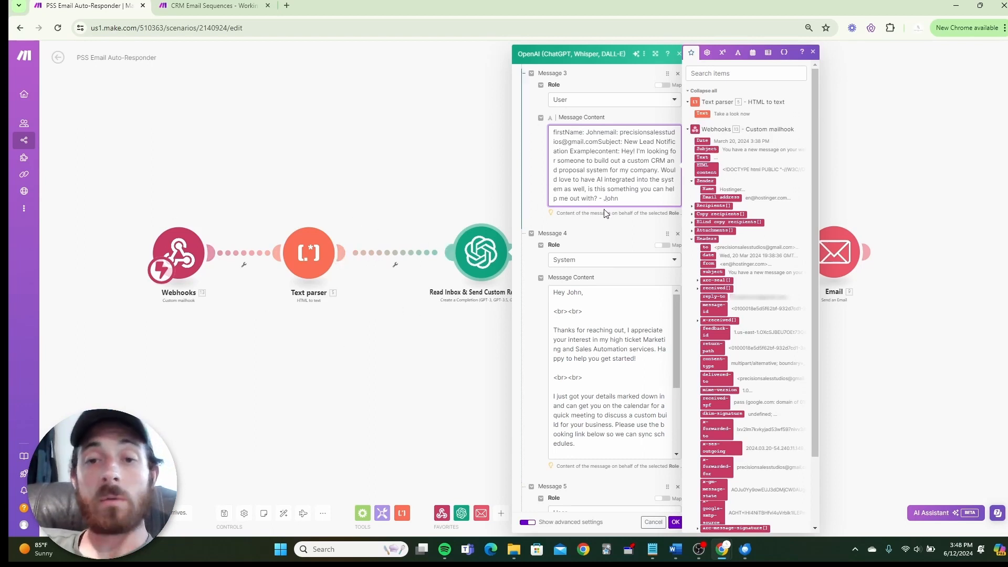
scroll(604, 209, "down", 2)
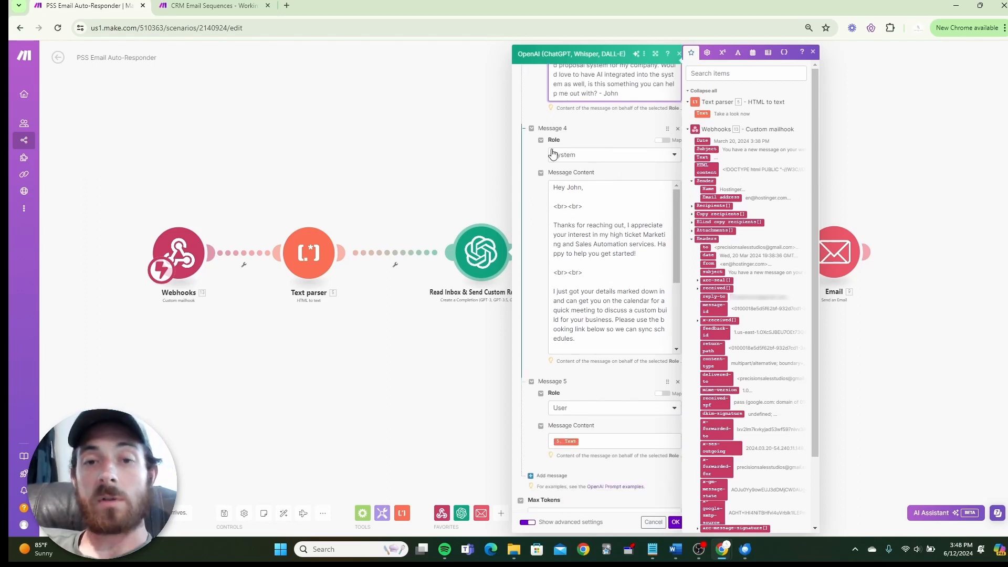
left_click(592, 195)
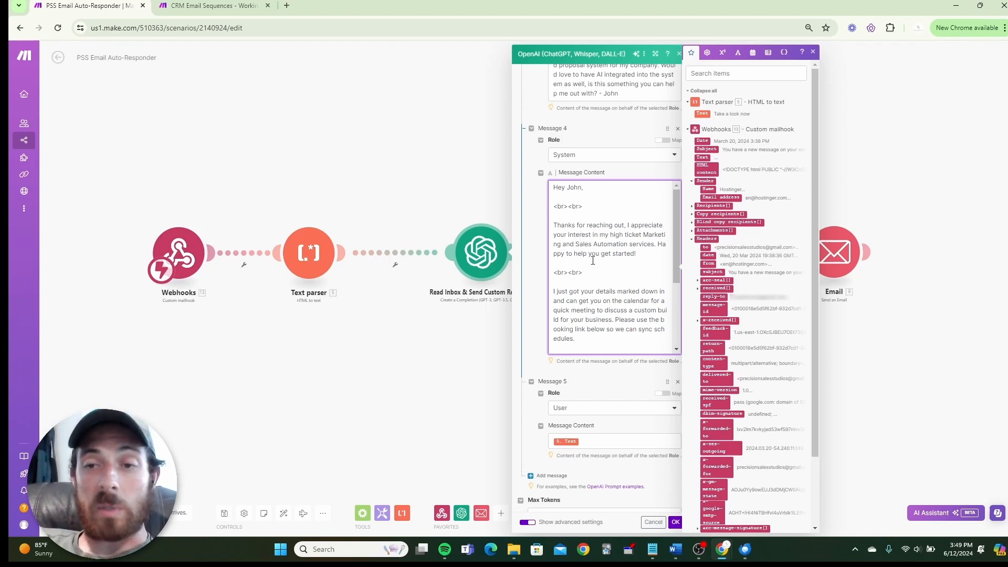
scroll(591, 263, "down", 2)
scroll(598, 254, "up", 2)
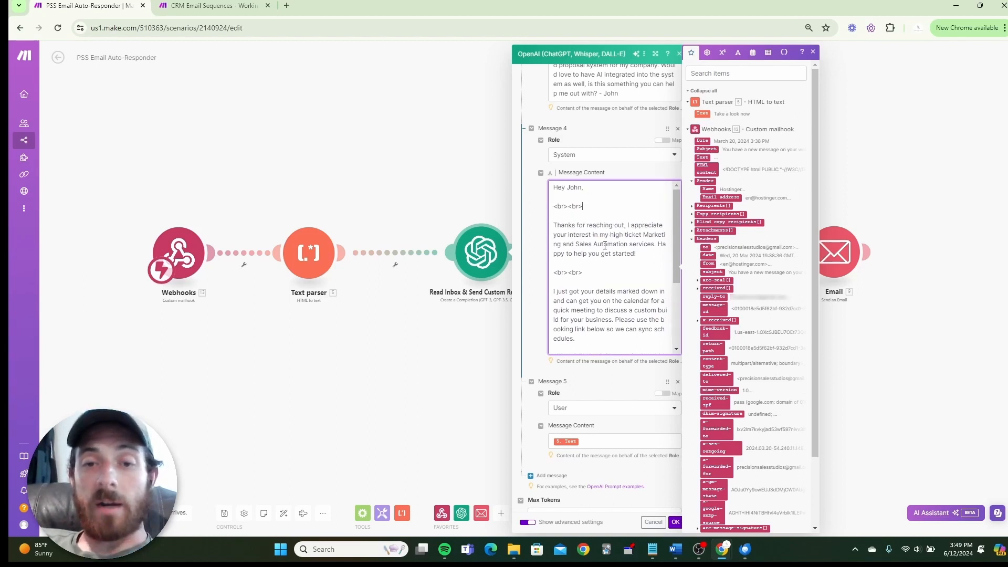
scroll(604, 246, "down", 2)
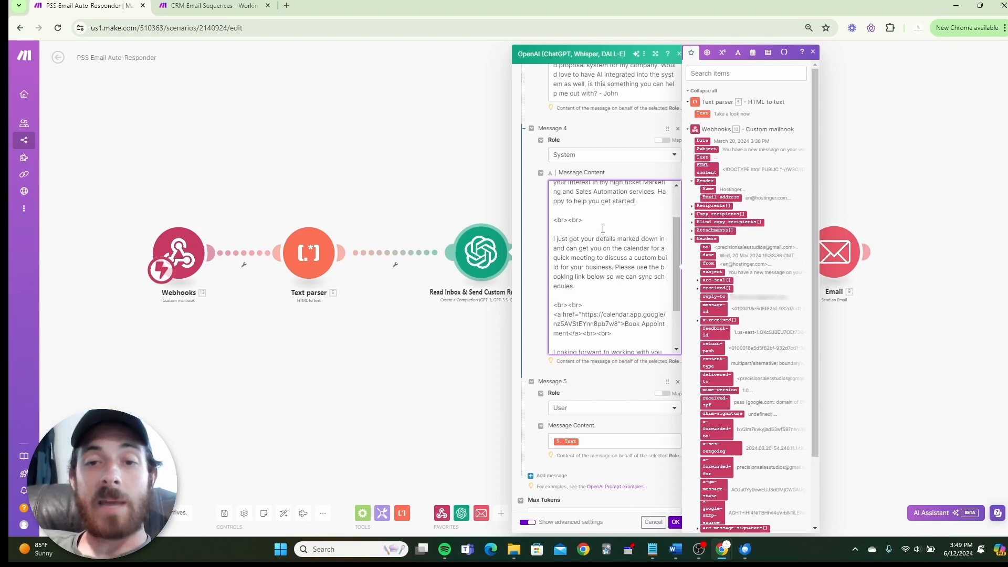
scroll(598, 246, "down", 2)
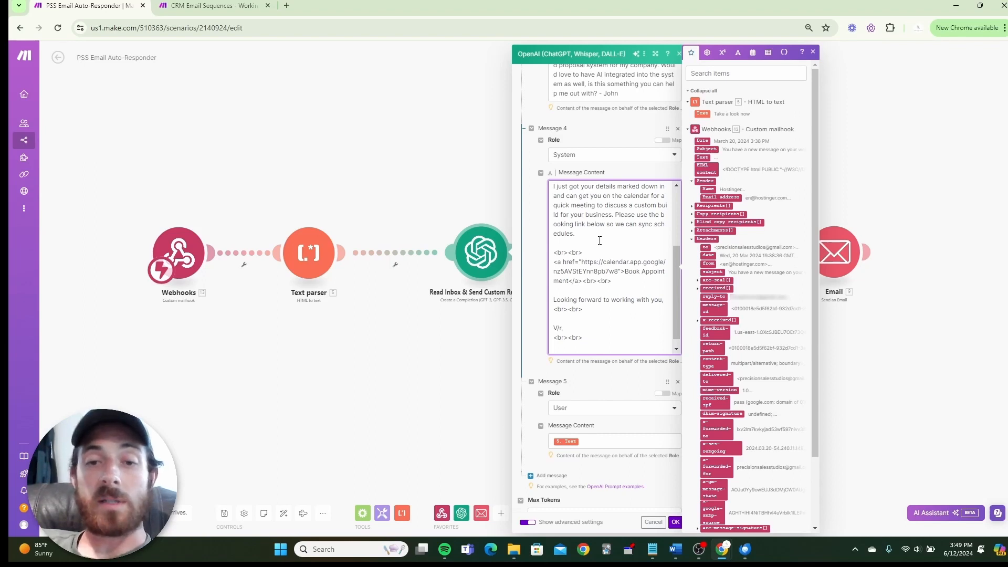
scroll(600, 240, "down", 1)
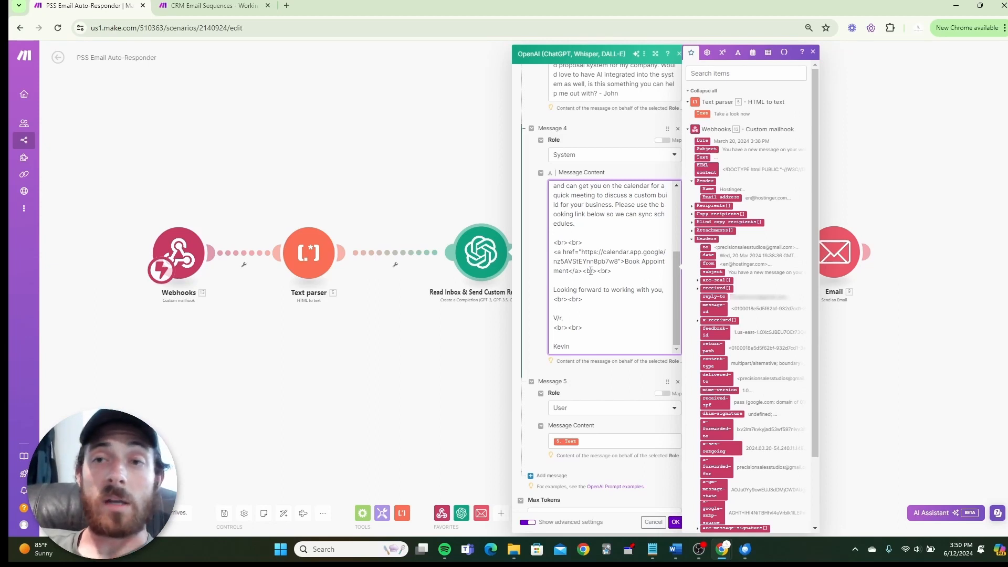
scroll(599, 271, "down", 1)
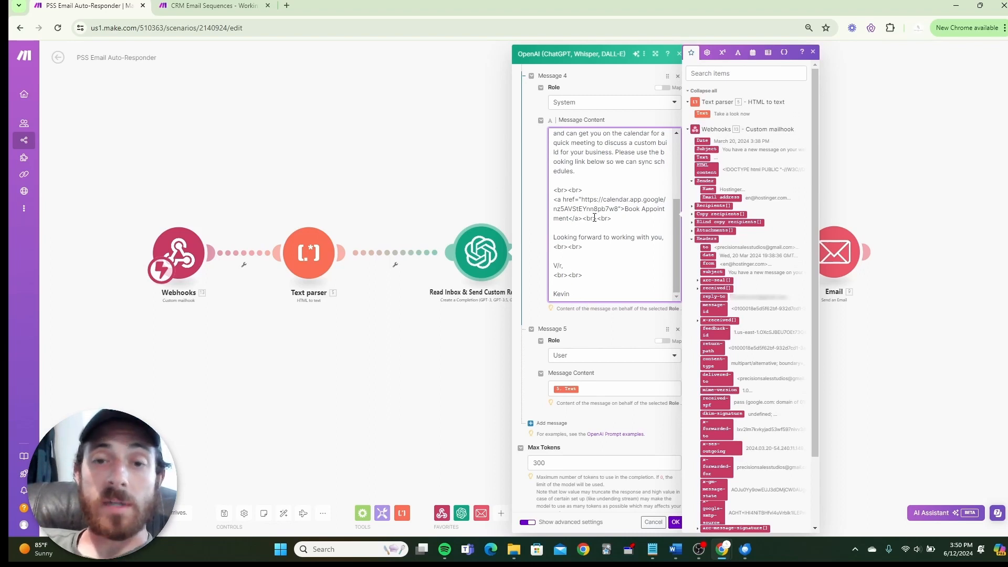
scroll(592, 219, "down", 1)
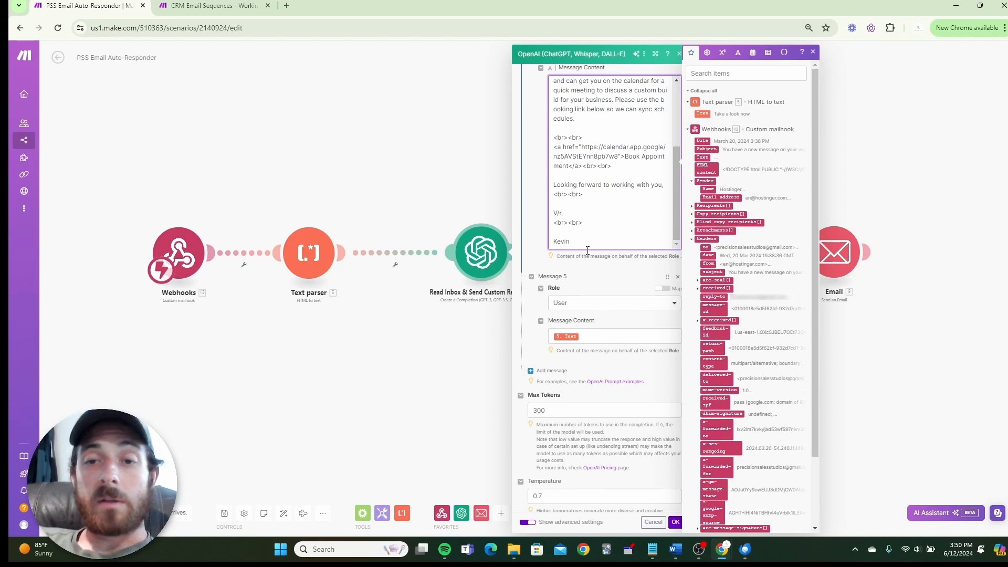
scroll(608, 200, "down", 1)
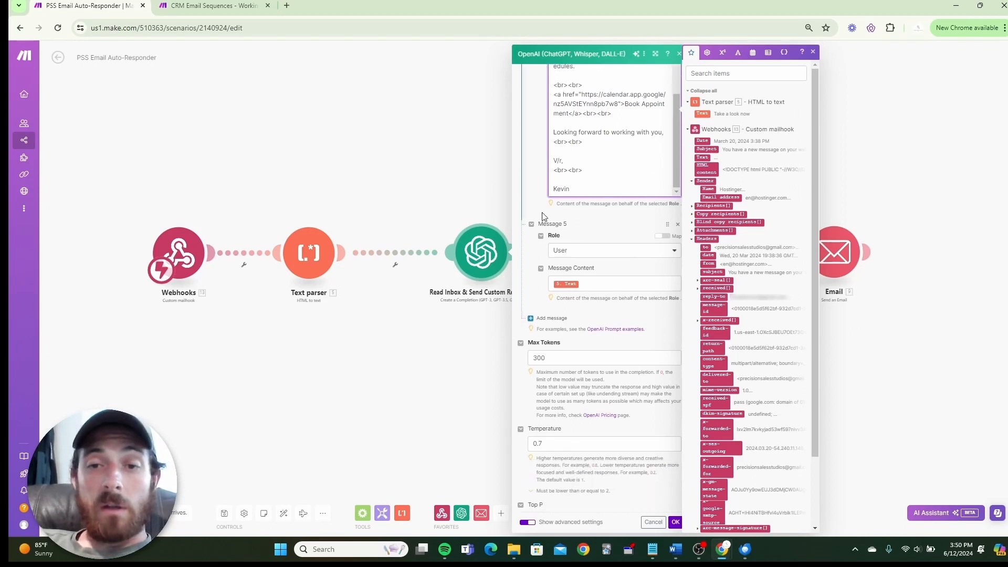
scroll(586, 215, "up", 5)
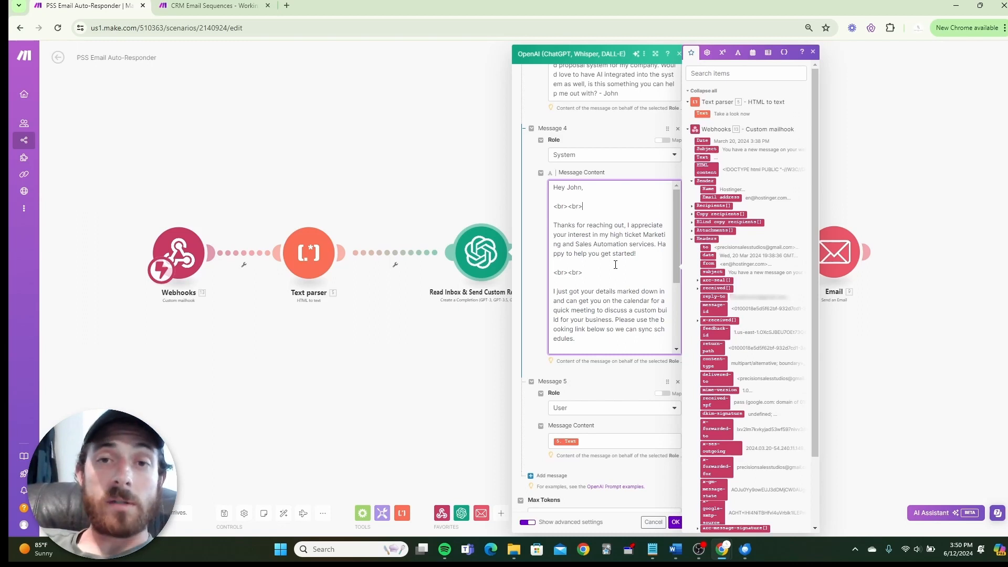
scroll(615, 265, "down", 4)
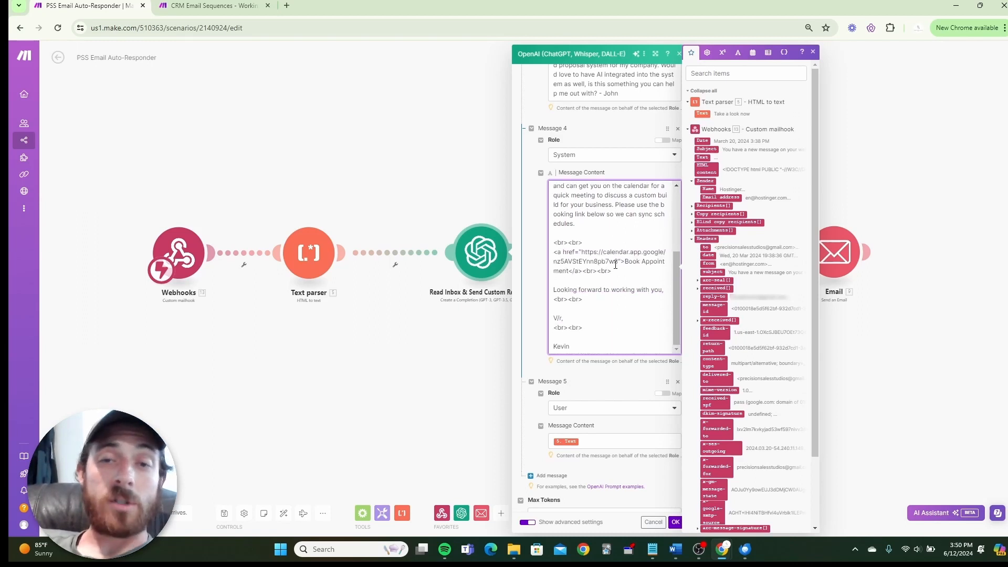
scroll(615, 265, "down", 3)
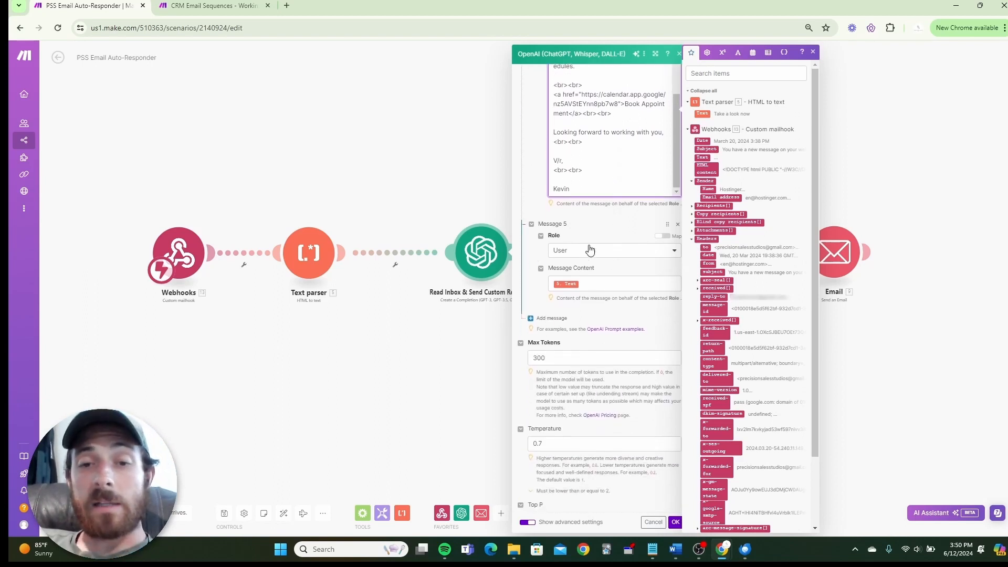
Check Message 5's mapped Text, review Max Tokens and Temperature, then confirm the reply module with OK.
left_click(588, 284)
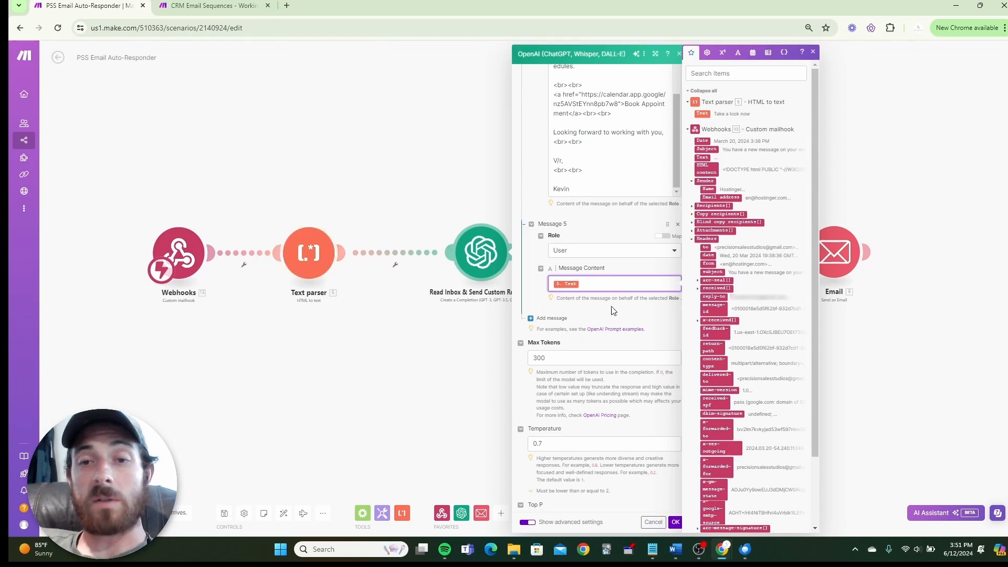
scroll(613, 311, "up", 5)
scroll(613, 144, "down", 7)
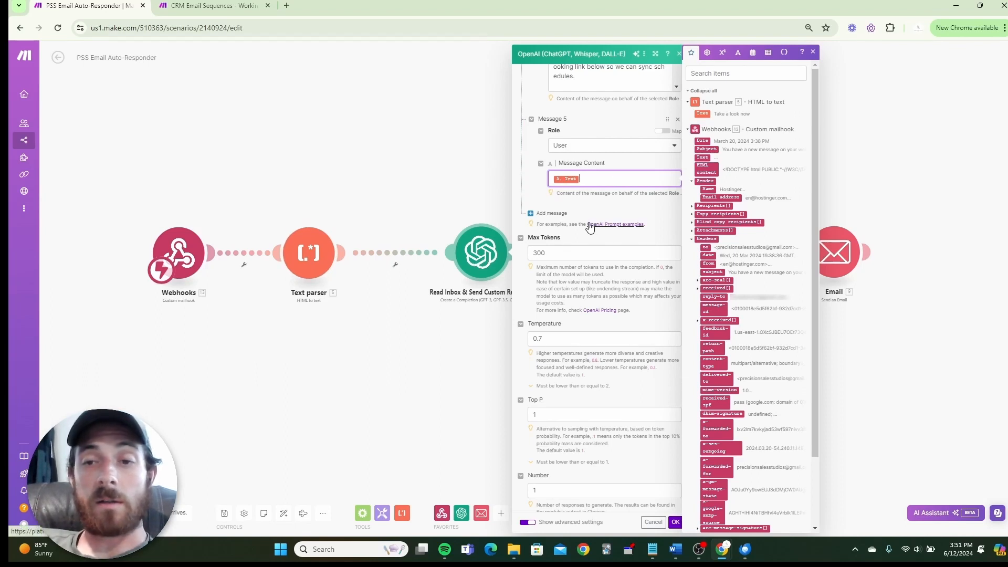
scroll(594, 252, "down", 1)
scroll(593, 278, "down", 1)
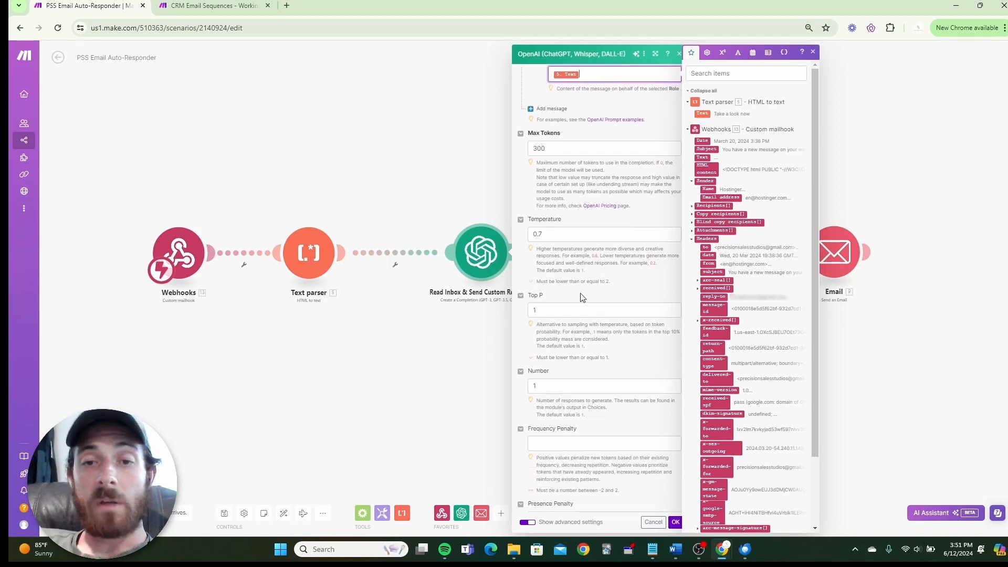
scroll(596, 231, "down", 4)
scroll(592, 248, "up", 5)
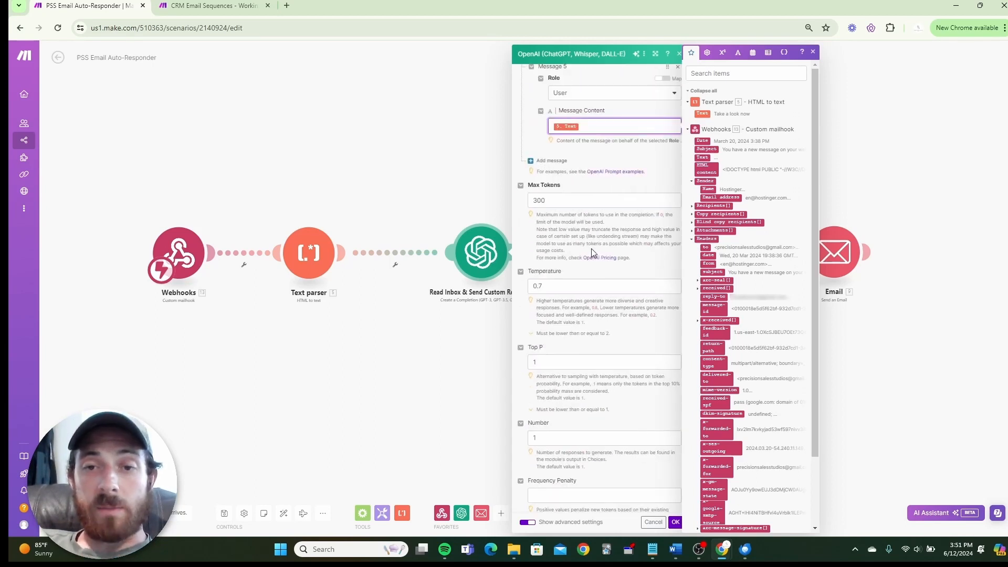
scroll(588, 245, "down", 1)
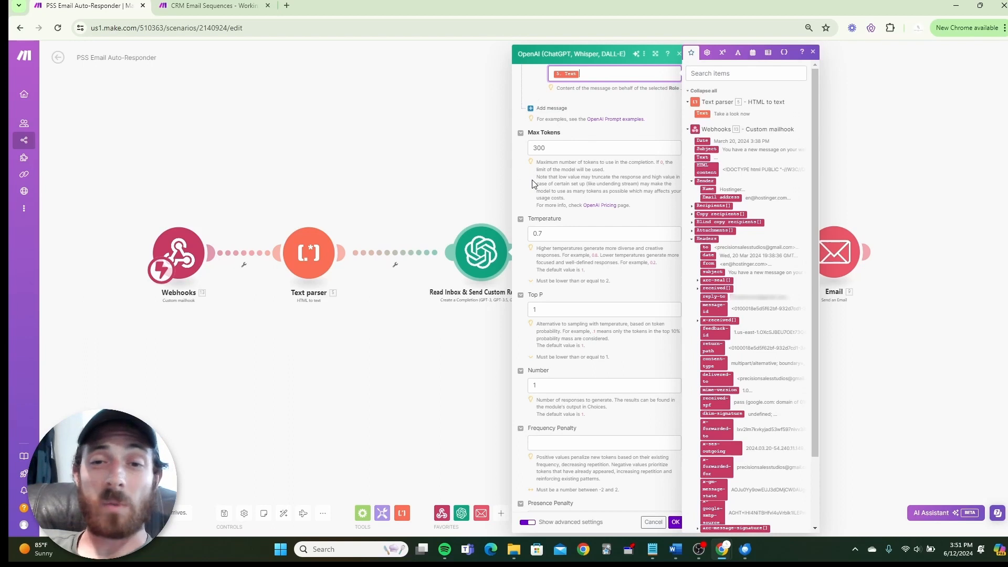
scroll(611, 209, "down", 1)
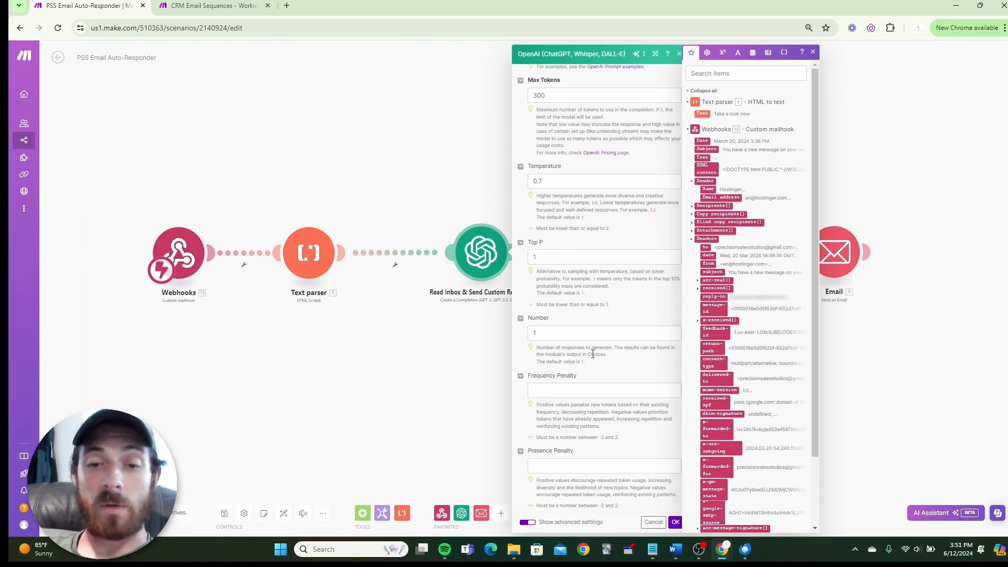
scroll(643, 403, "down", 5)
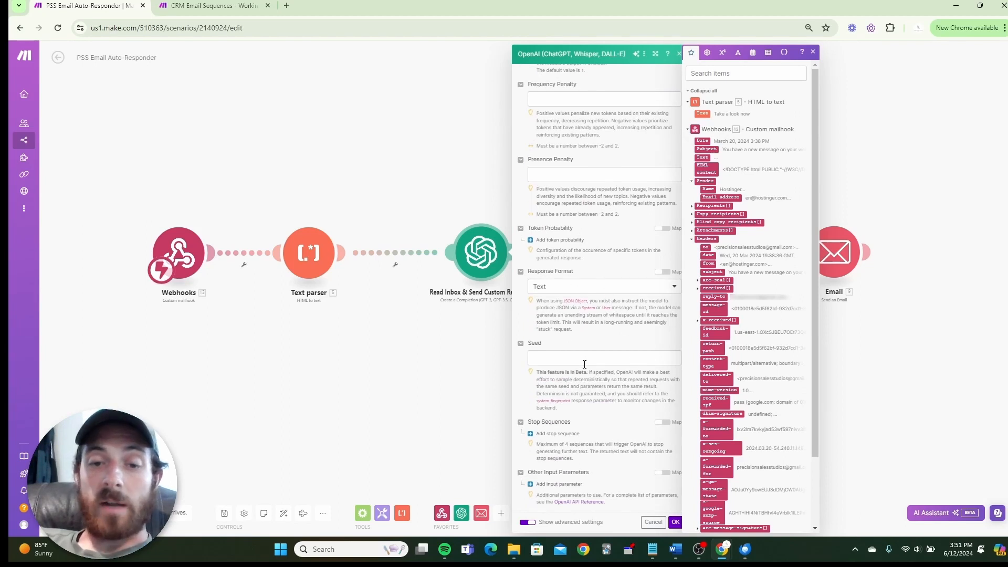
left_click(676, 522)
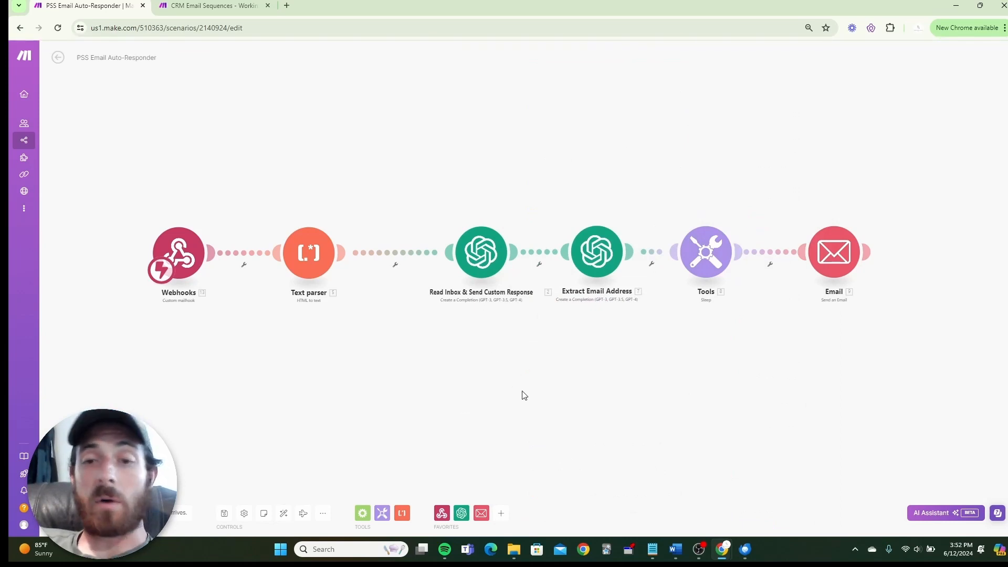
left_click(609, 263)
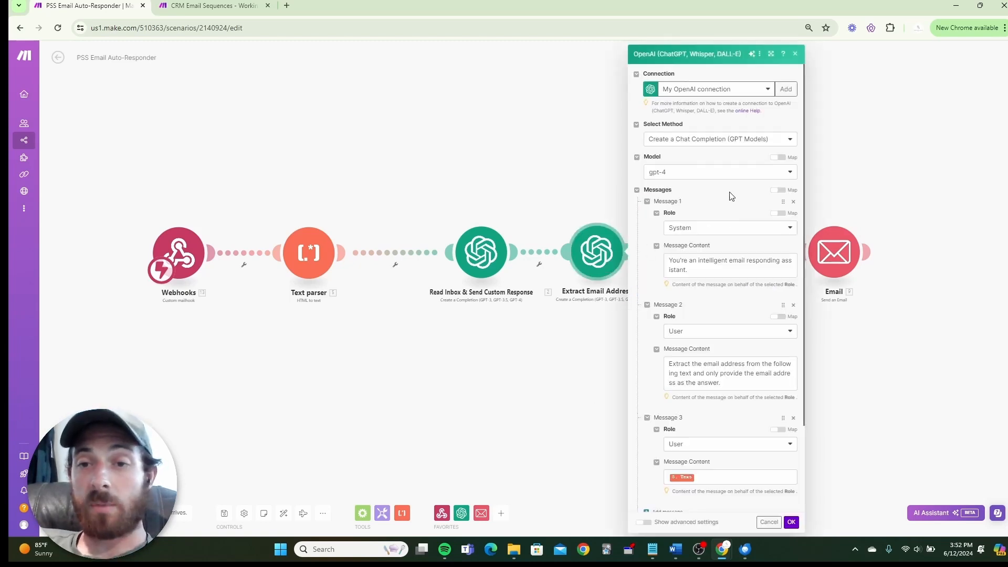
scroll(705, 172, "down", 1)
scroll(704, 172, "down", 2)
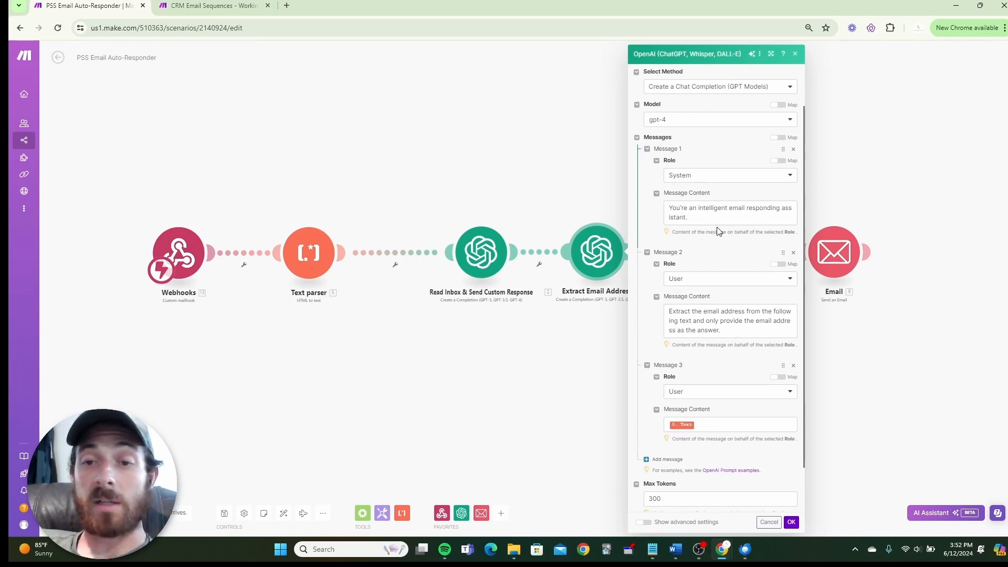
scroll(716, 229, "down", 3)
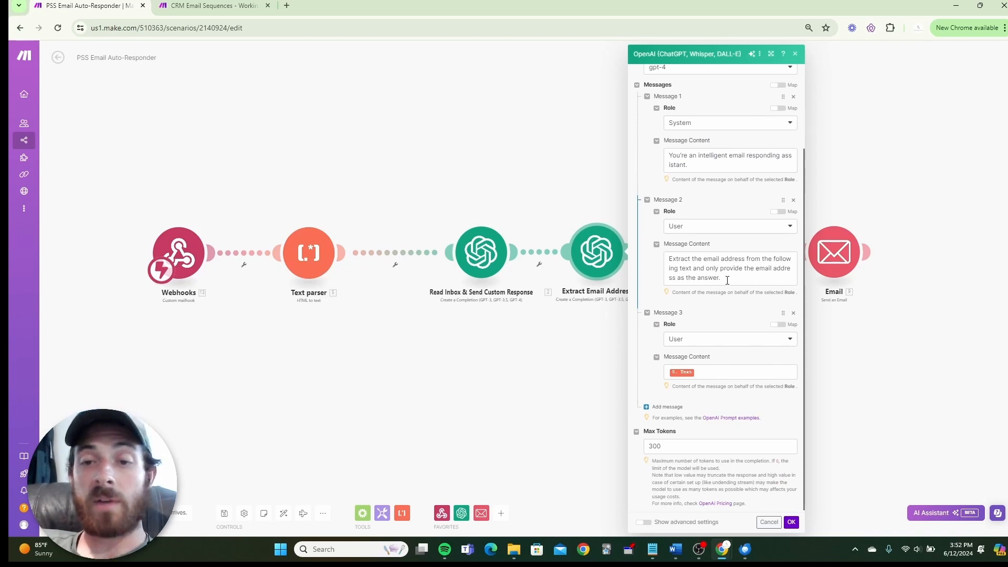
scroll(724, 280, "down", 1)
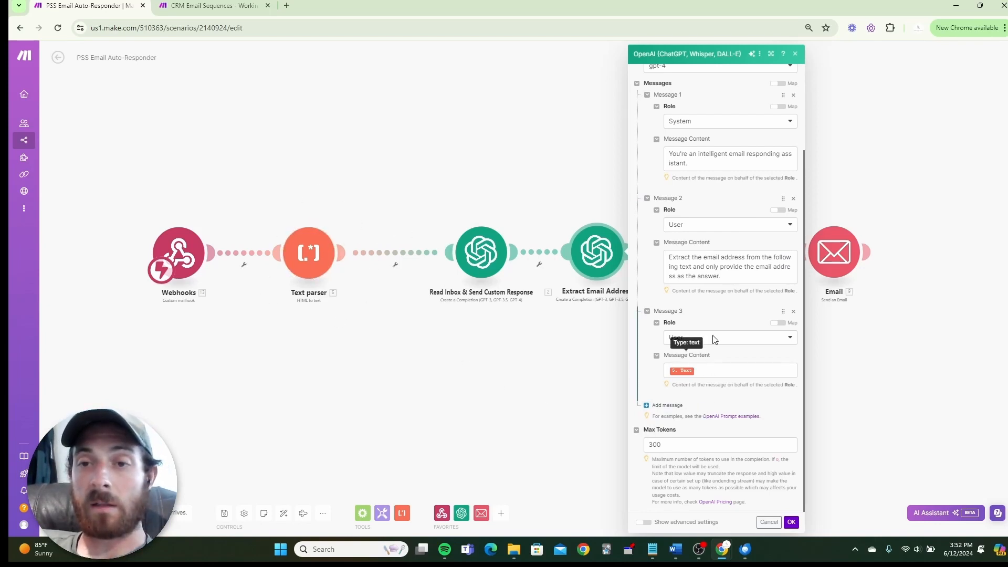
left_click(796, 55)
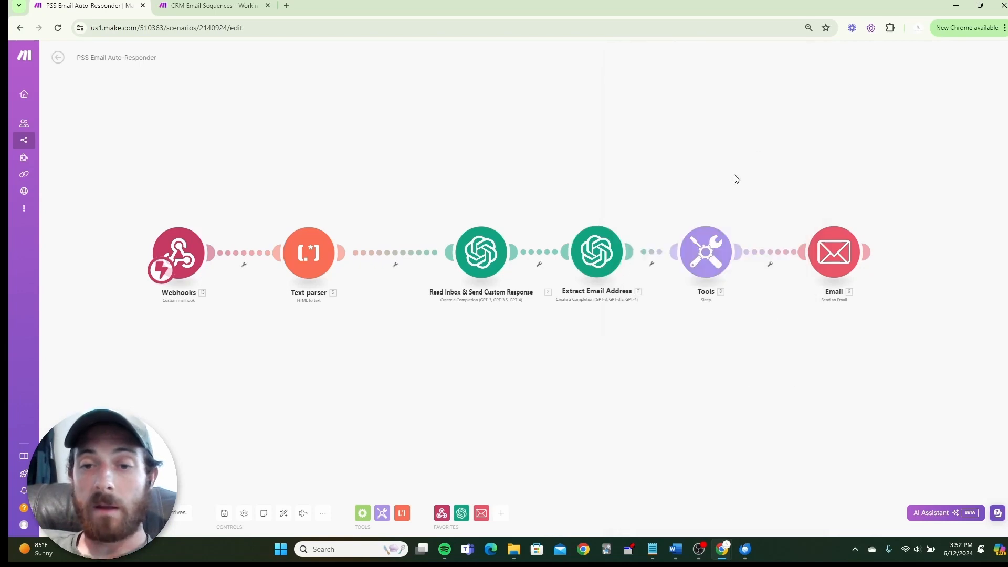
Confirm the Tools sleep delay stays 10 seconds, then zoom in on the later modules.
left_click(708, 250)
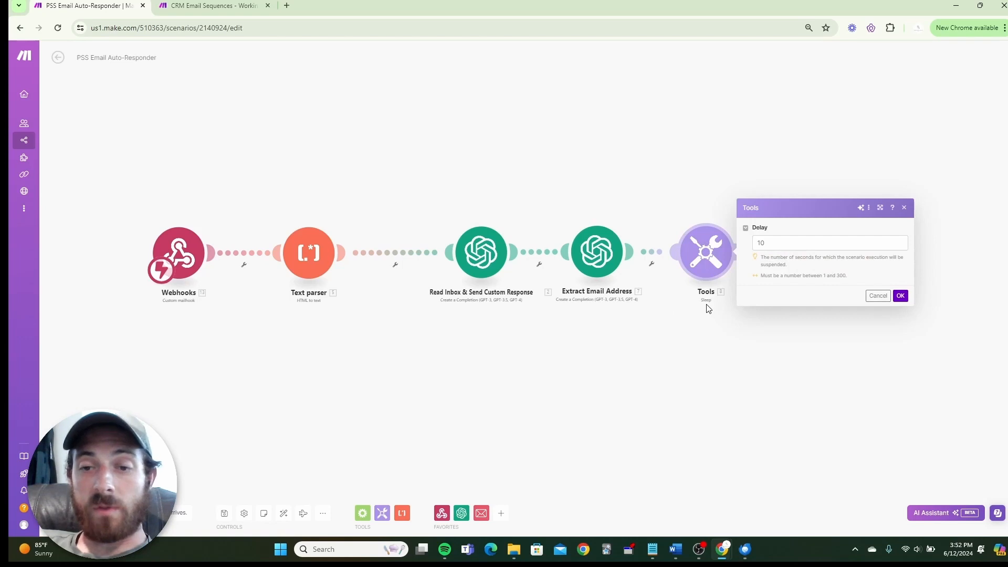
scroll(709, 308, "up", 3)
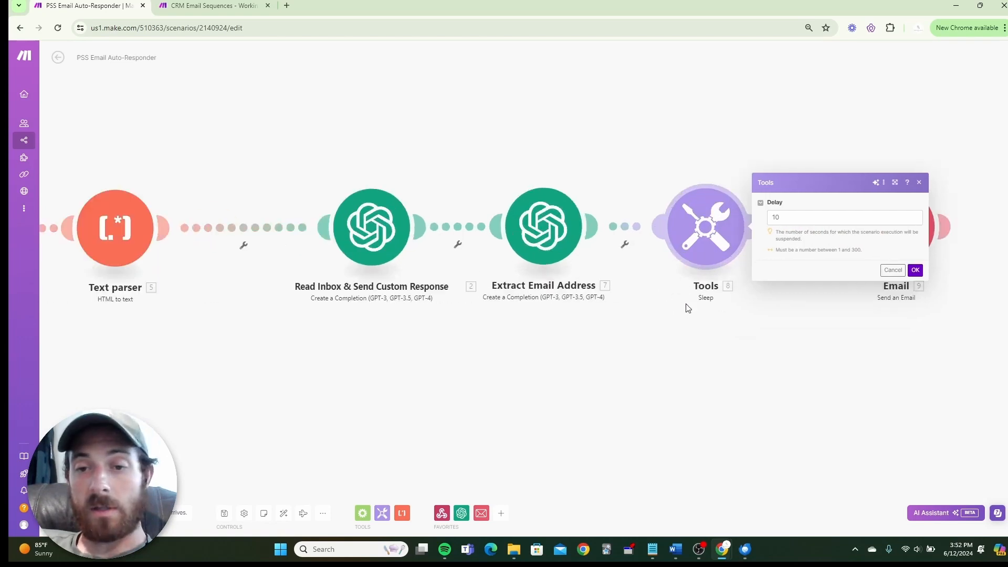
scroll(698, 322, "down", 1)
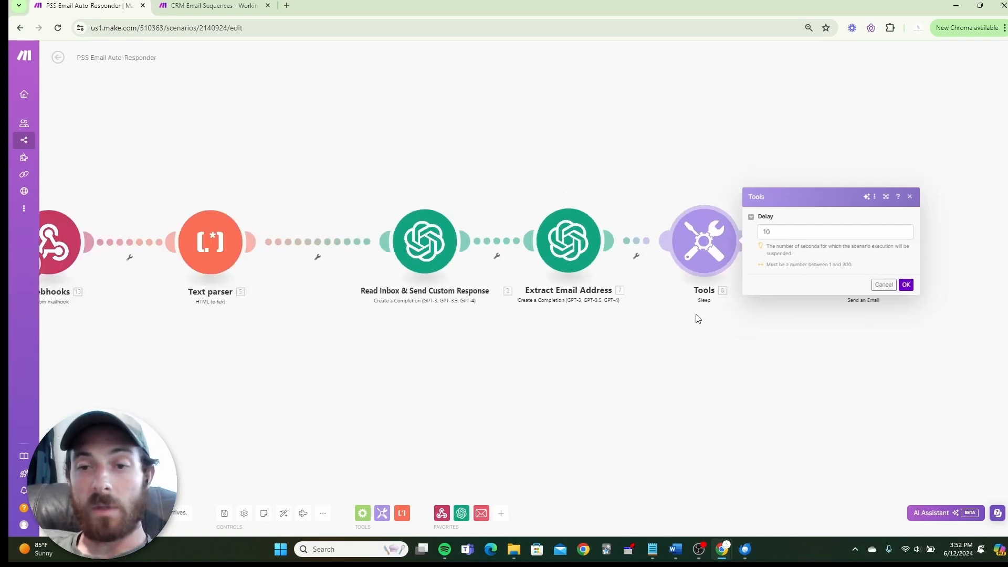
scroll(685, 332, "down", 1)
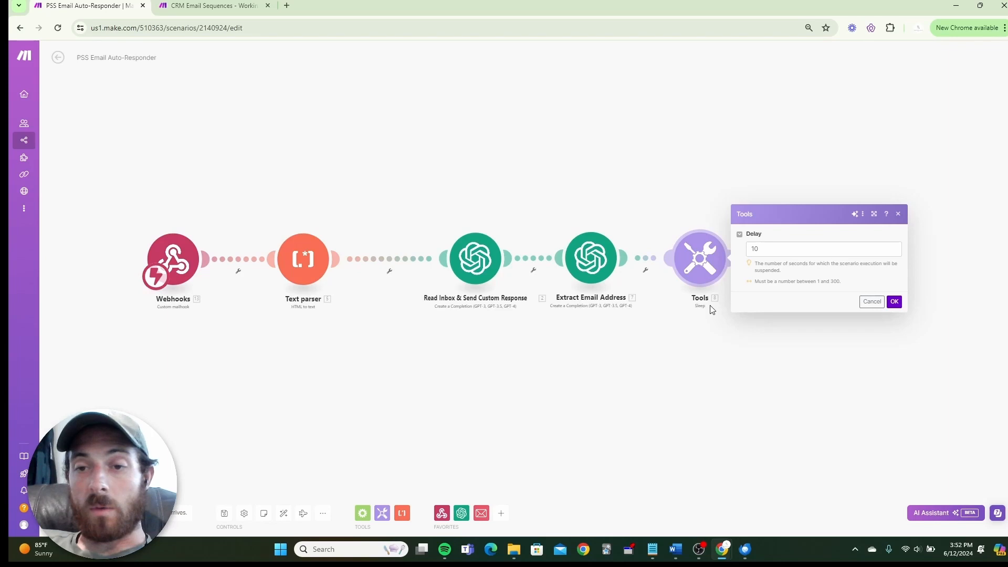
left_click(775, 249)
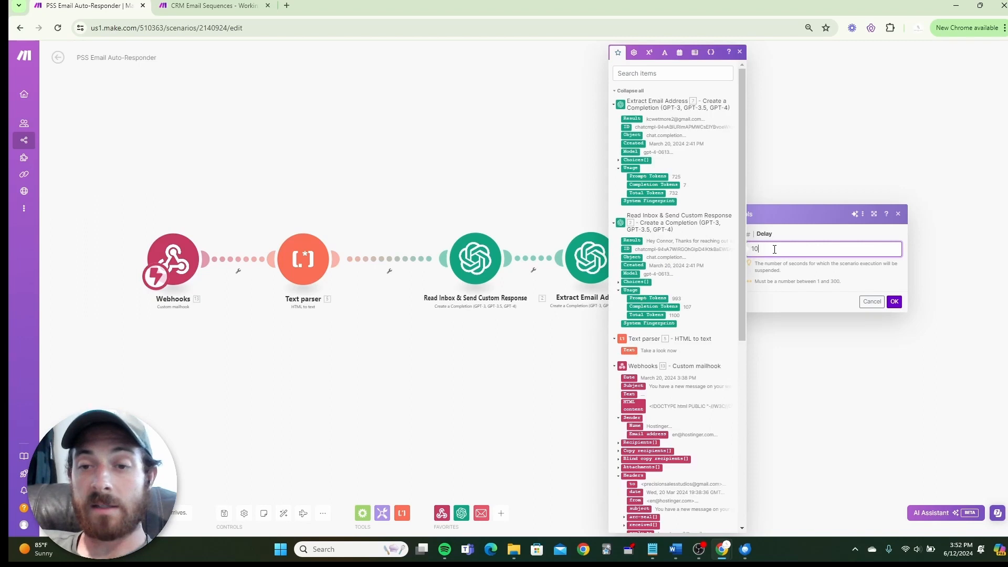
left_click(898, 214)
left_click_drag(816, 339, 744, 340)
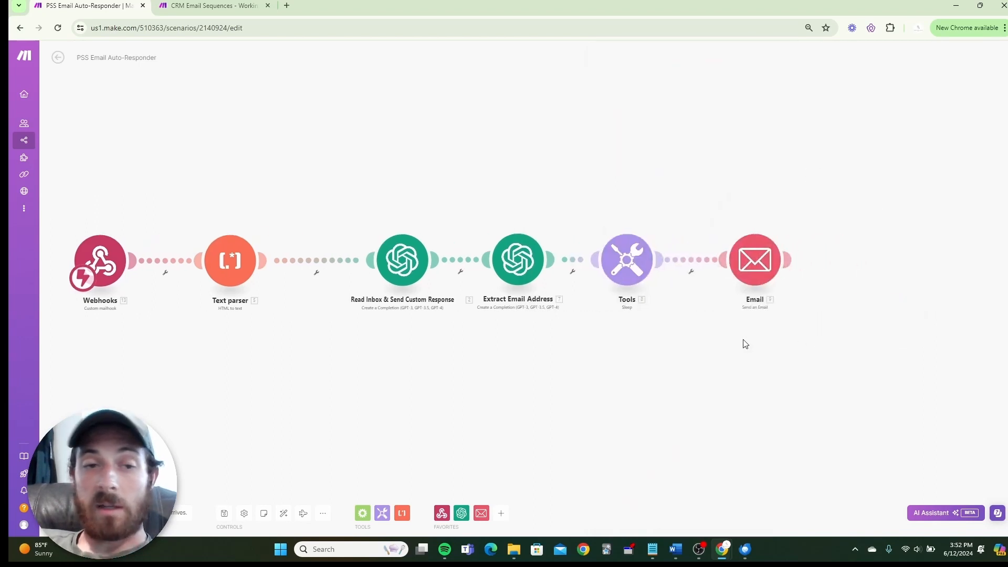
scroll(759, 326, "up", 3)
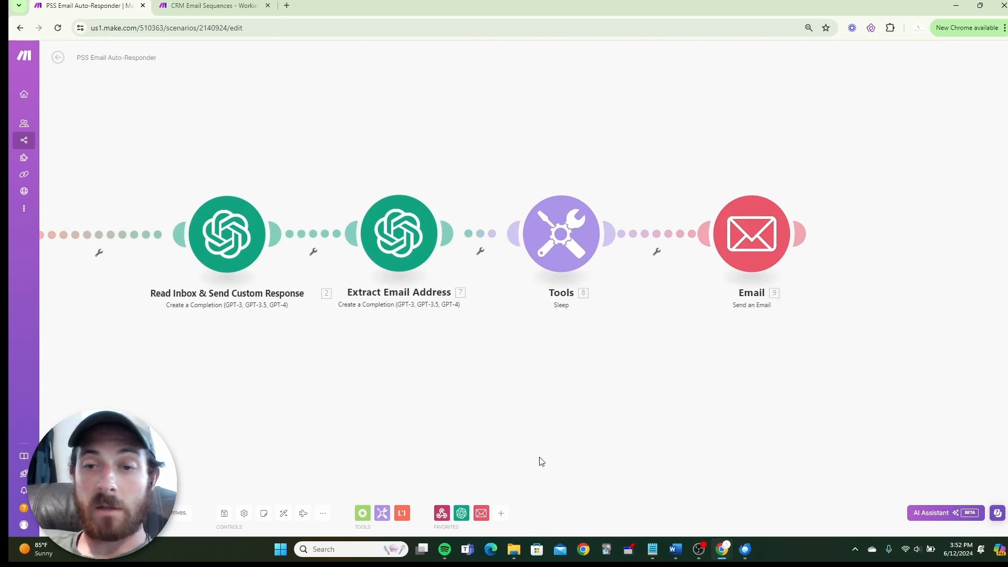
Search 'gmail', add Gmail to the favourites and browse its triggers and actions.
left_click(502, 513)
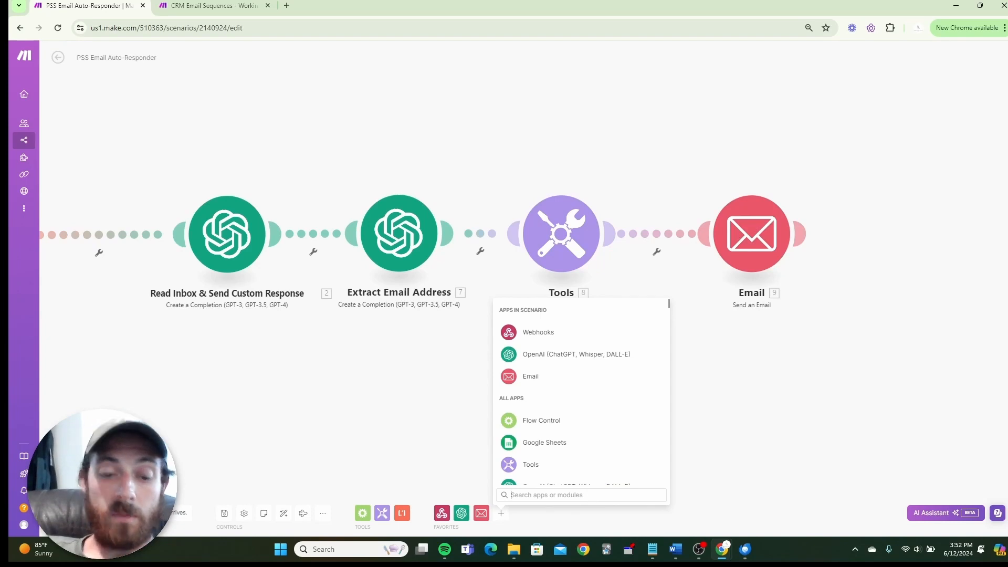
type("gmail")
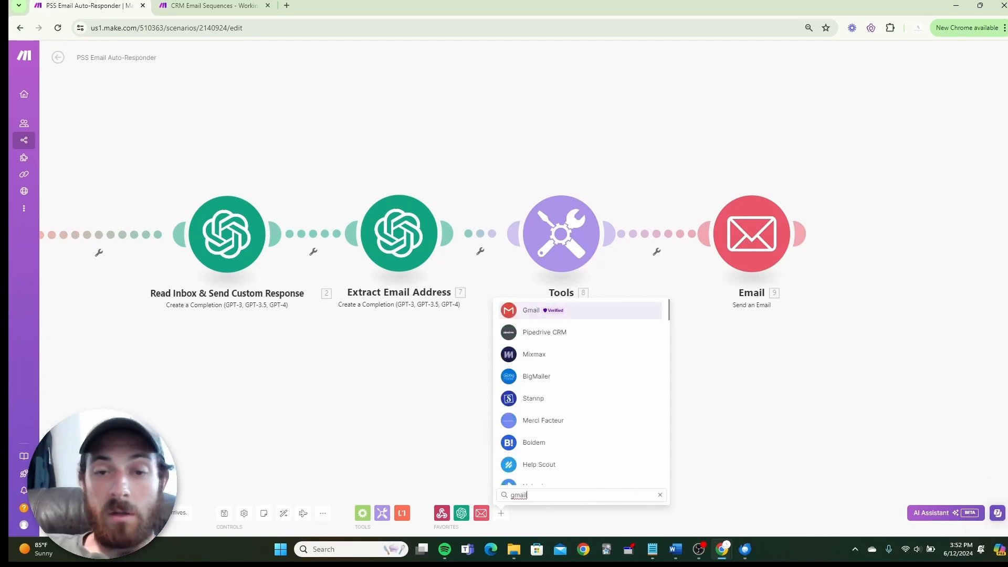
left_click(532, 311)
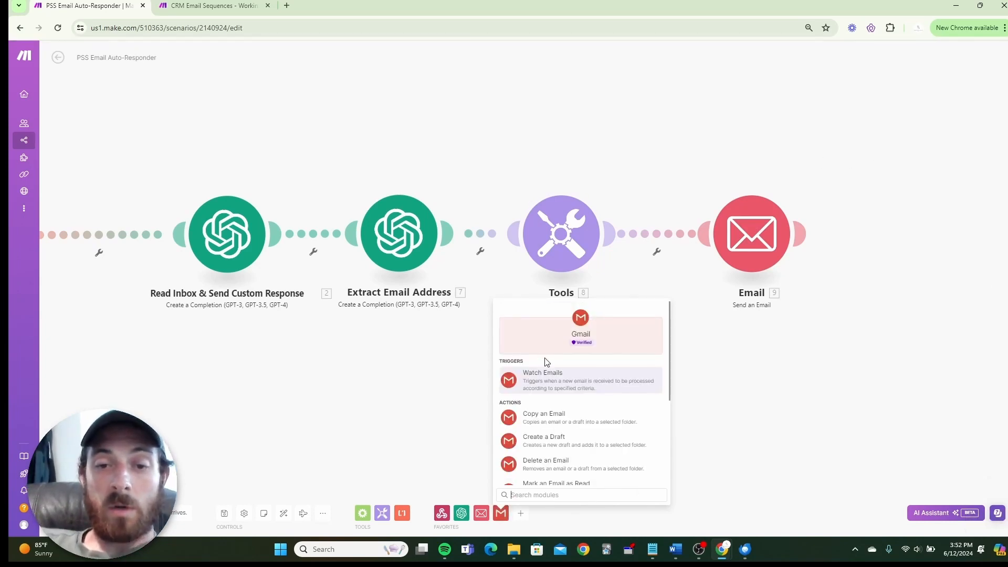
scroll(557, 415, "down", 1)
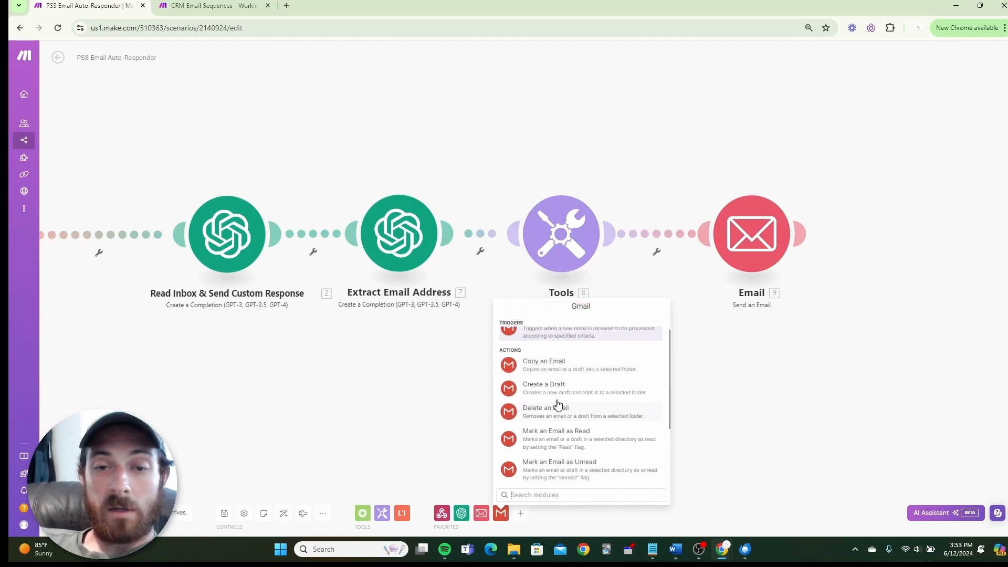
scroll(562, 415, "down", 2)
scroll(564, 424, "up", 3)
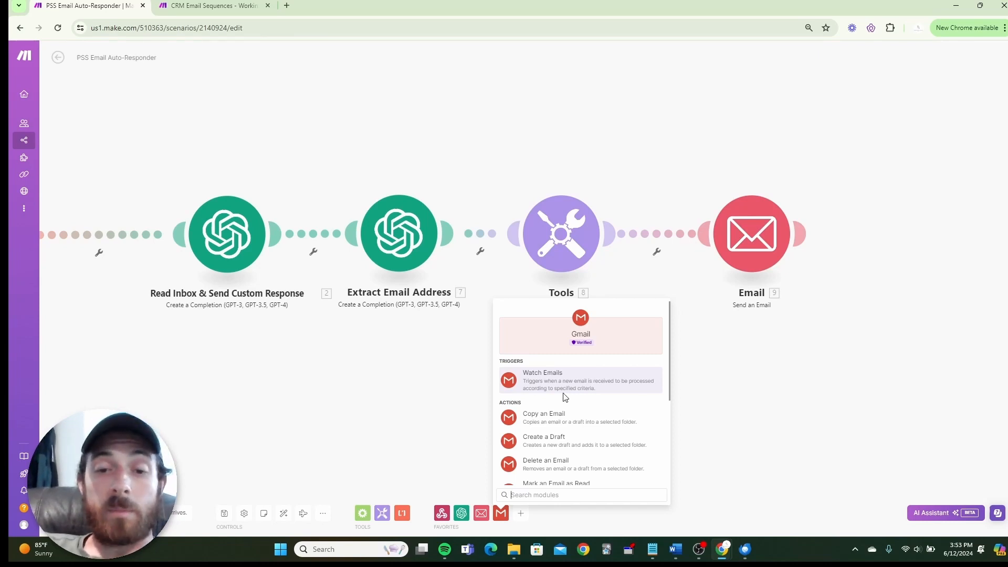
scroll(560, 387, "down", 3)
scroll(551, 412, "up", 3)
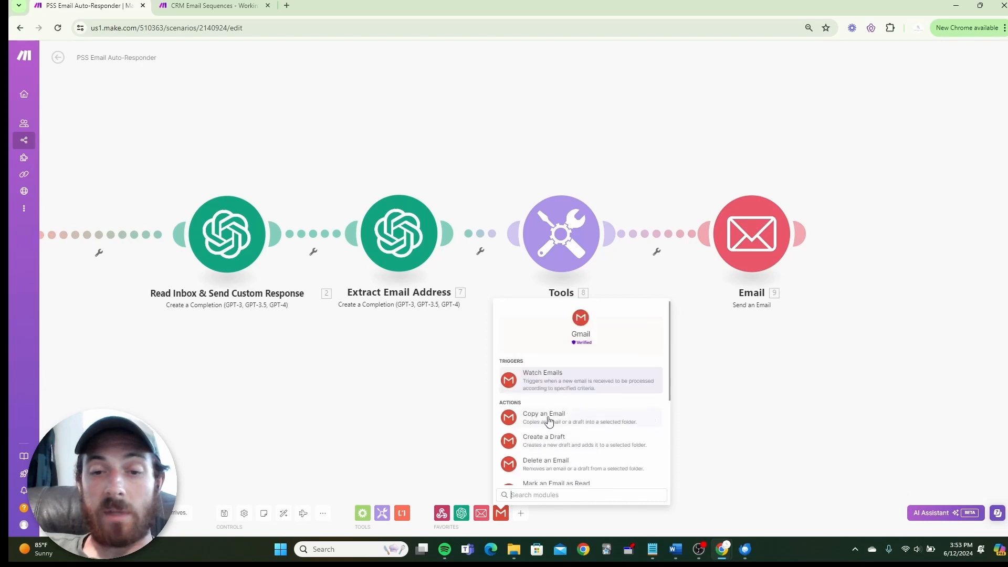
left_click(724, 407)
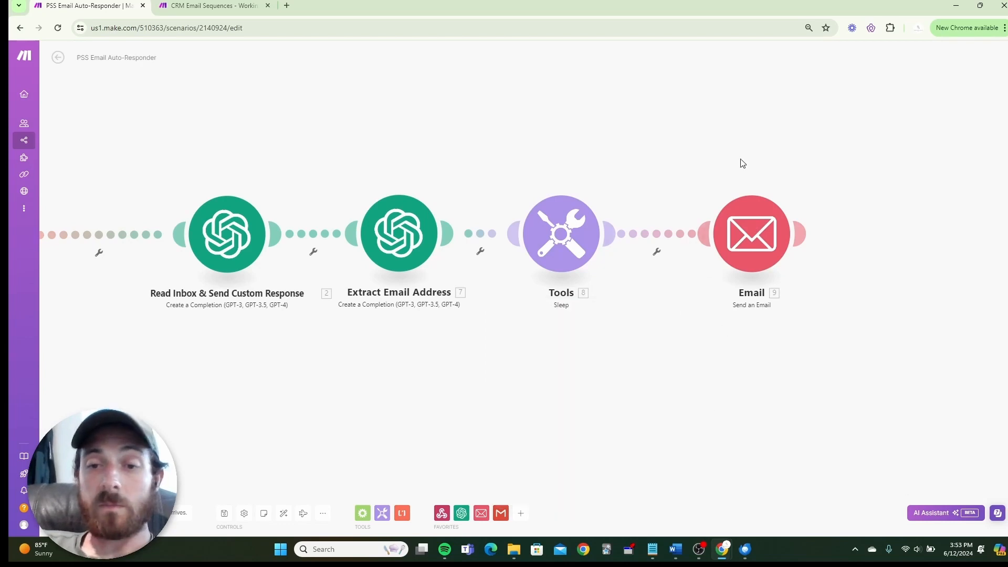
Open the Email module and confirm it keeps its existing Gmail connection.
left_click(757, 242)
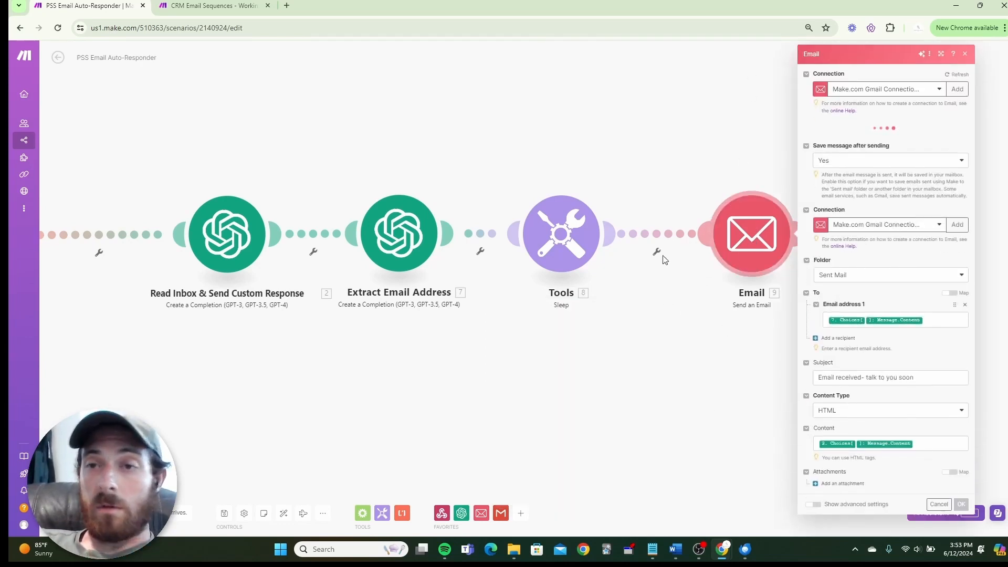
left_click(938, 91)
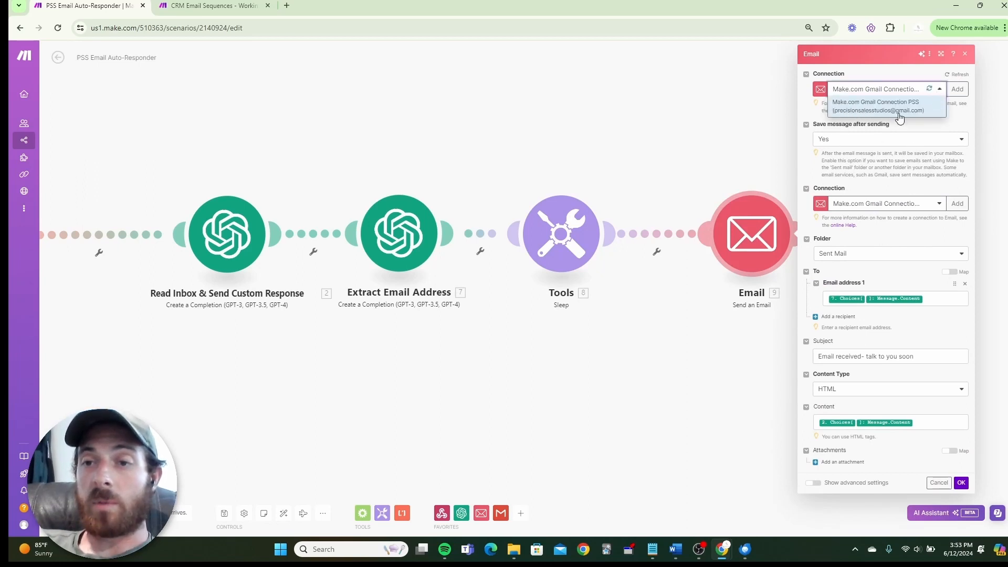
left_click(959, 118)
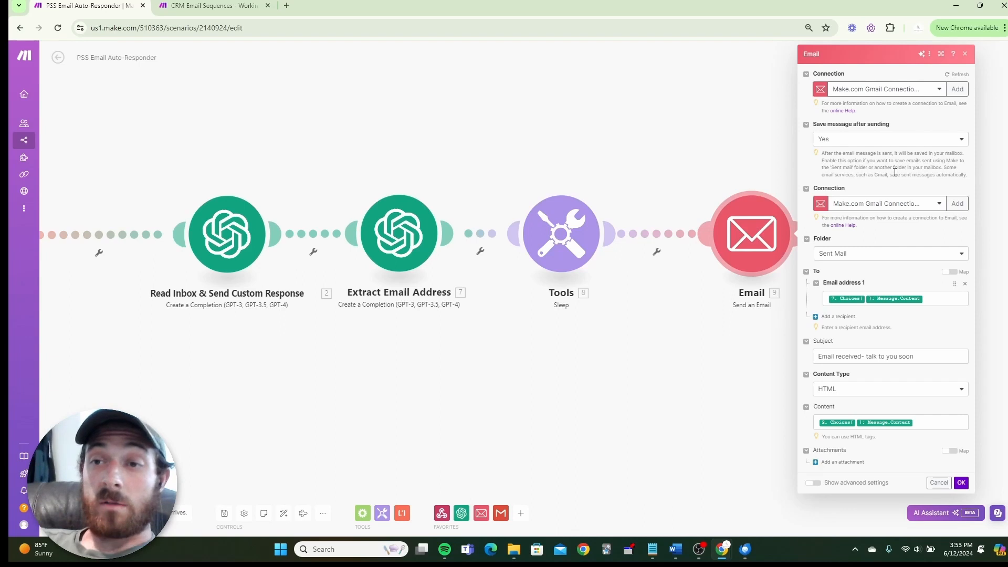
left_click(924, 93)
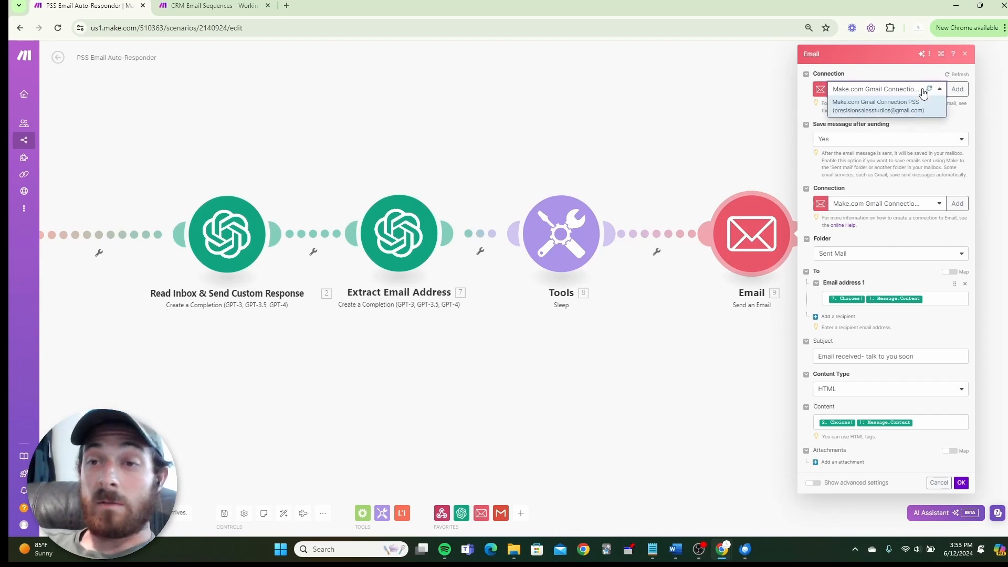
left_click(919, 121)
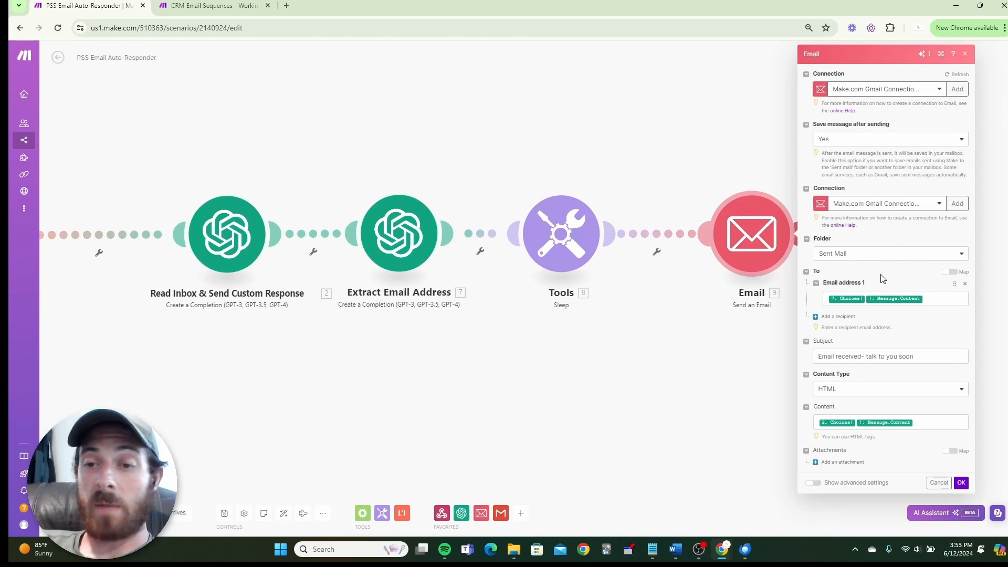
Retry loading the Email module's Folder list, which keeps showing a connection error.
left_click(876, 257)
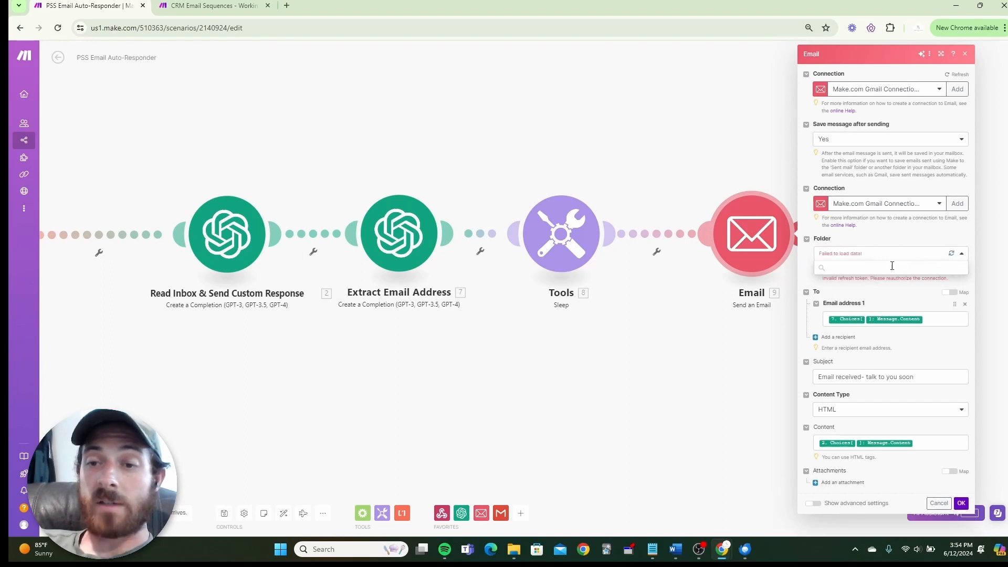
left_click(933, 244)
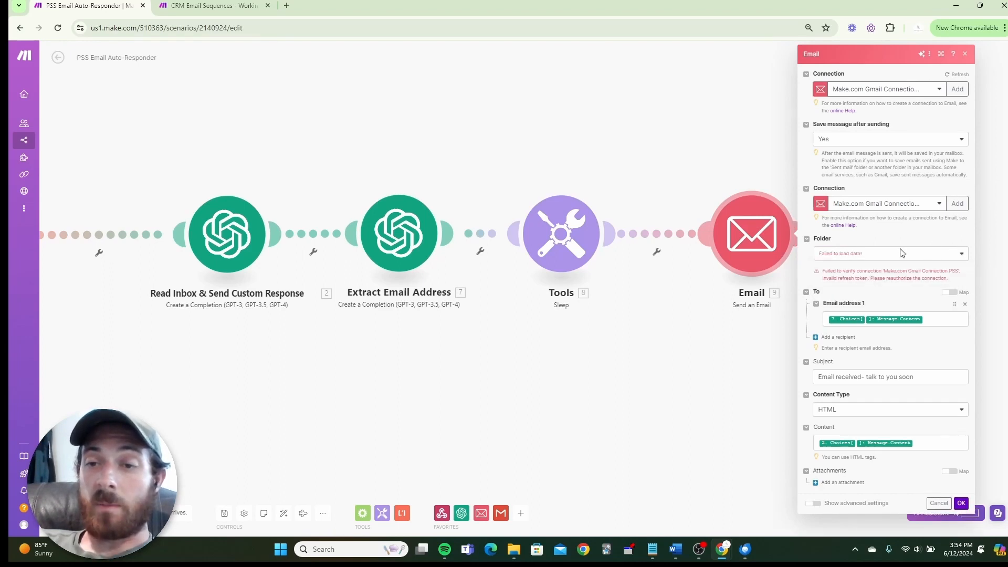
left_click(962, 254)
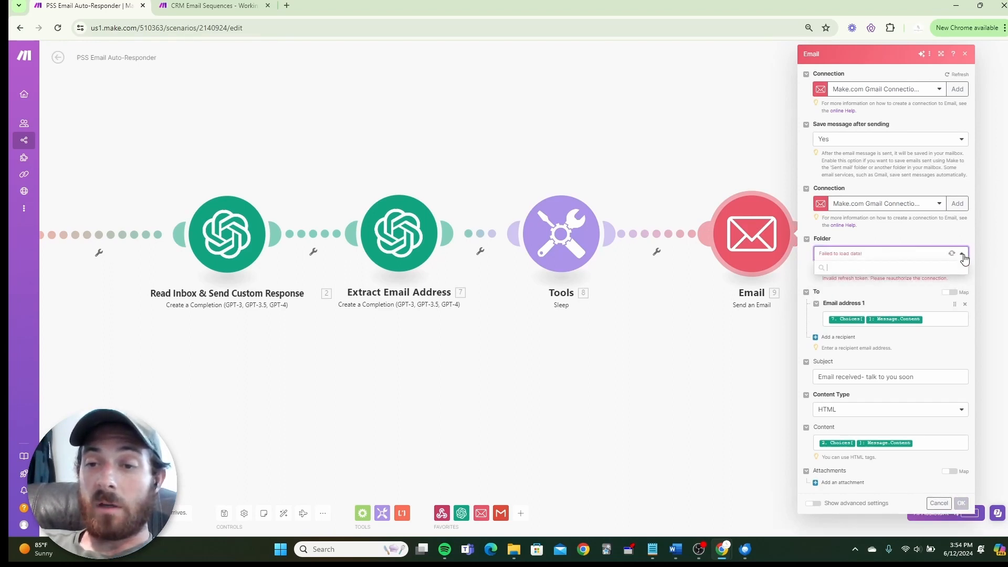
left_click(918, 239)
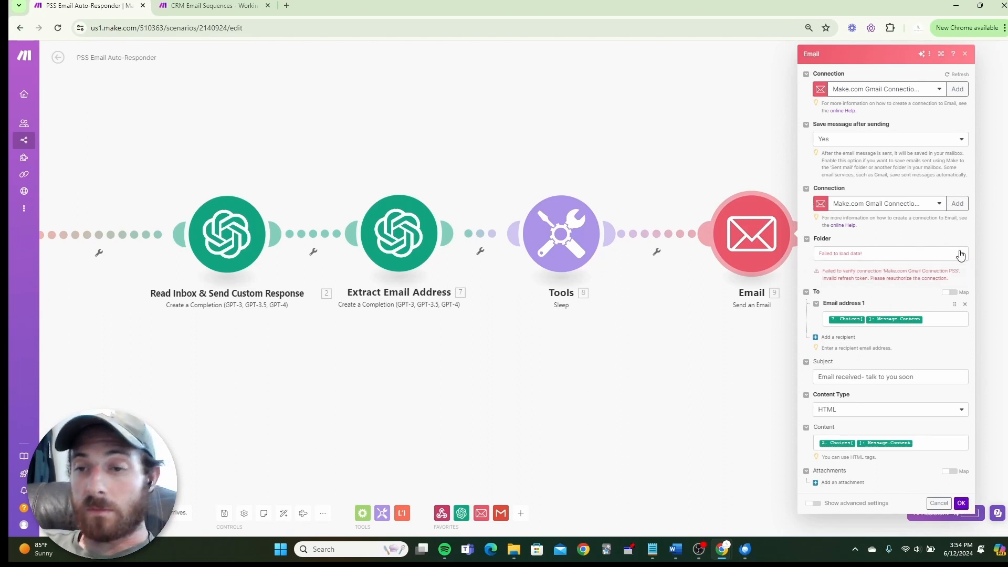
left_click(960, 253)
left_click(961, 254)
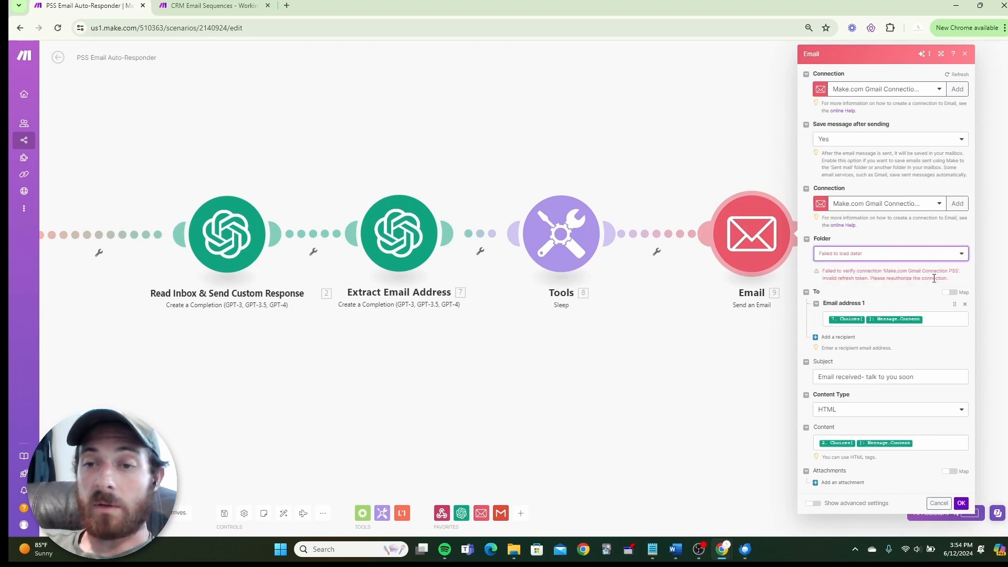
left_click(961, 256)
left_click(939, 252)
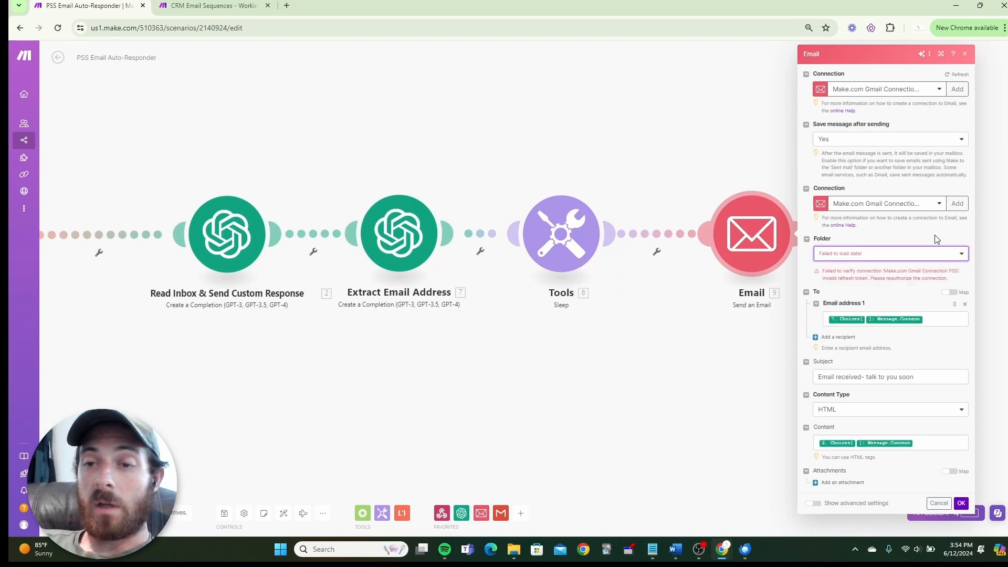
Close and reopen the Email module so Folder shows Sent Mail, then switch to Thunderbird.
left_click(760, 319)
left_click(803, 233)
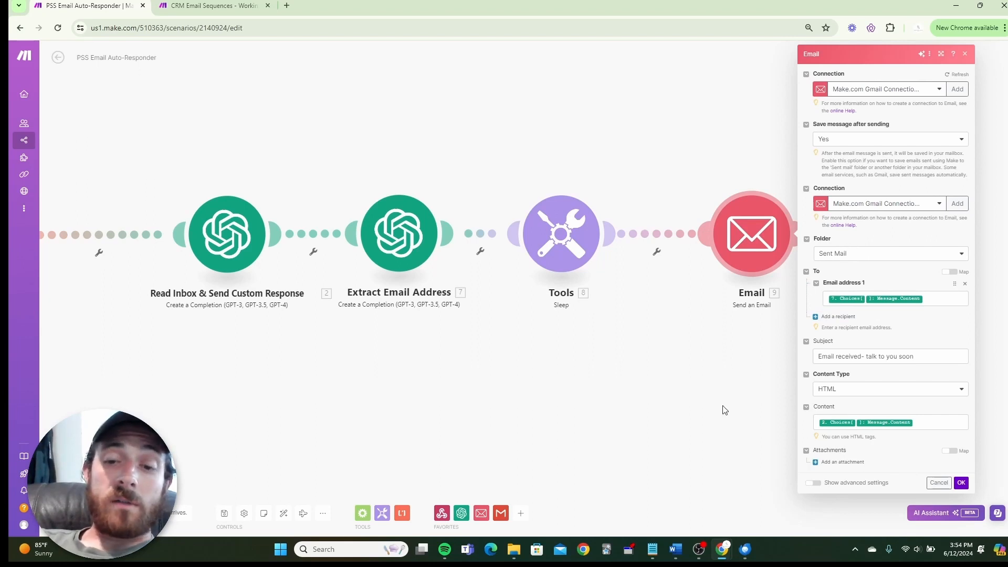
left_click(746, 549)
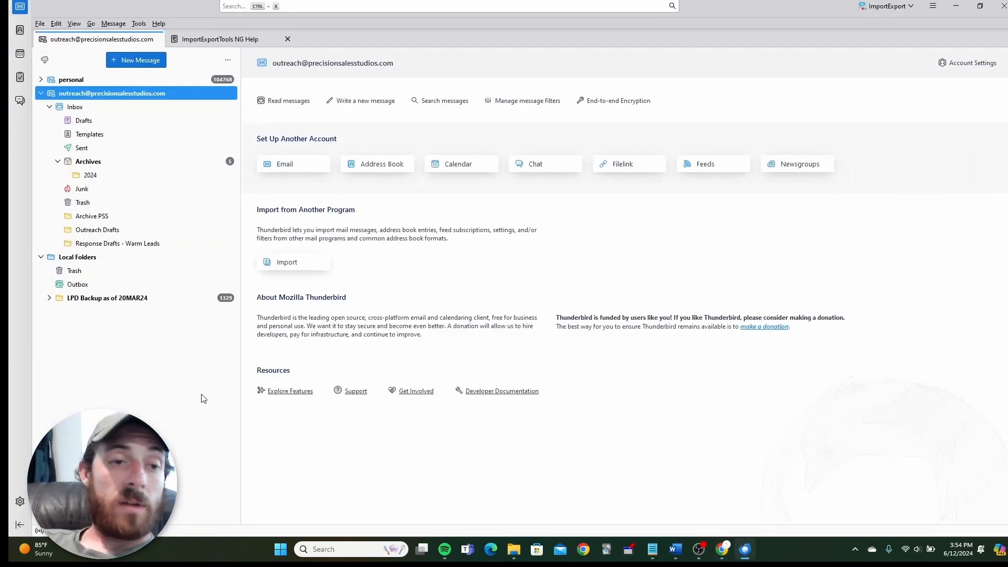
Check that Outreach Drafts and Response Drafts - Warm Leads are empty, then minimize Thunderbird.
left_click(108, 233)
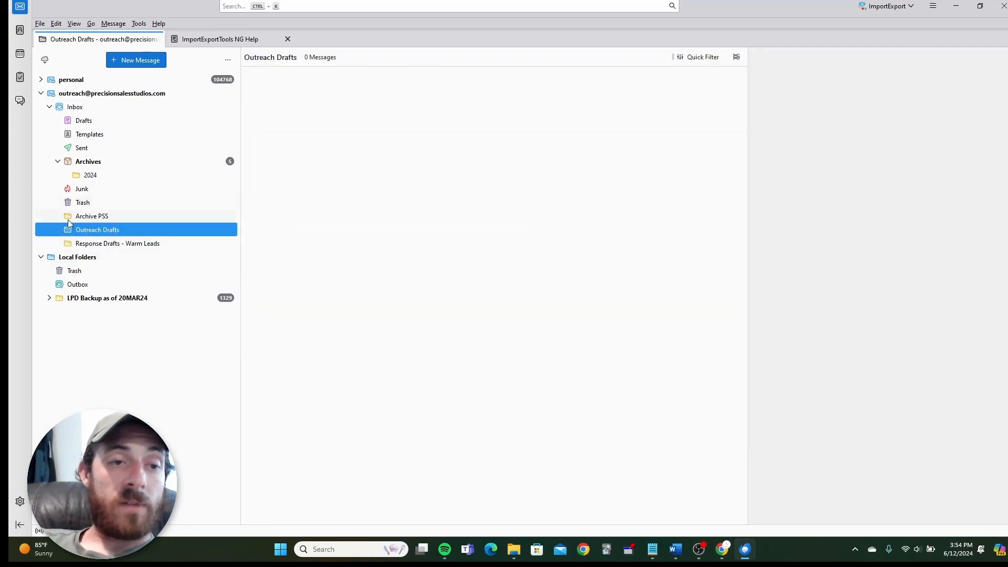
left_click(140, 246)
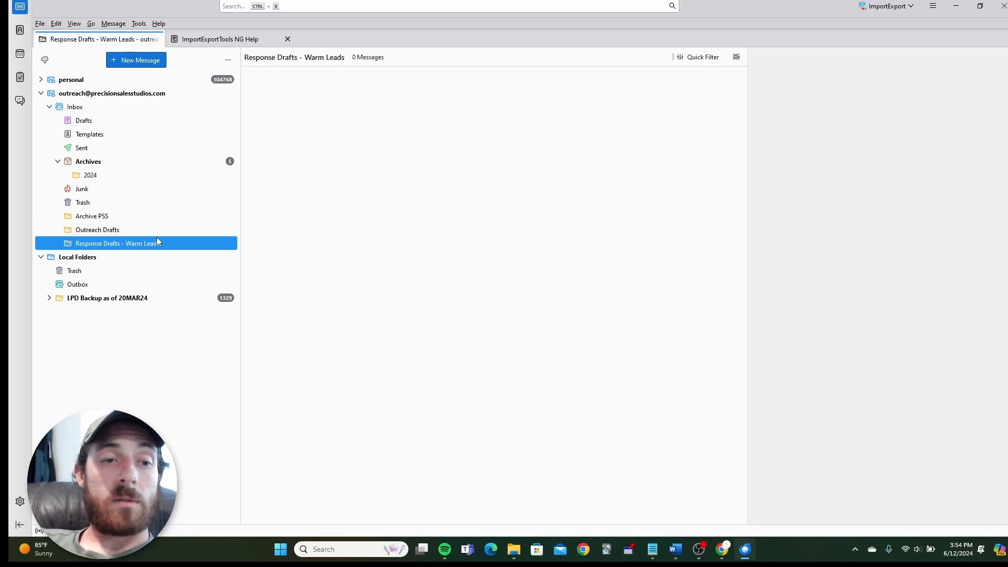
left_click(965, 11)
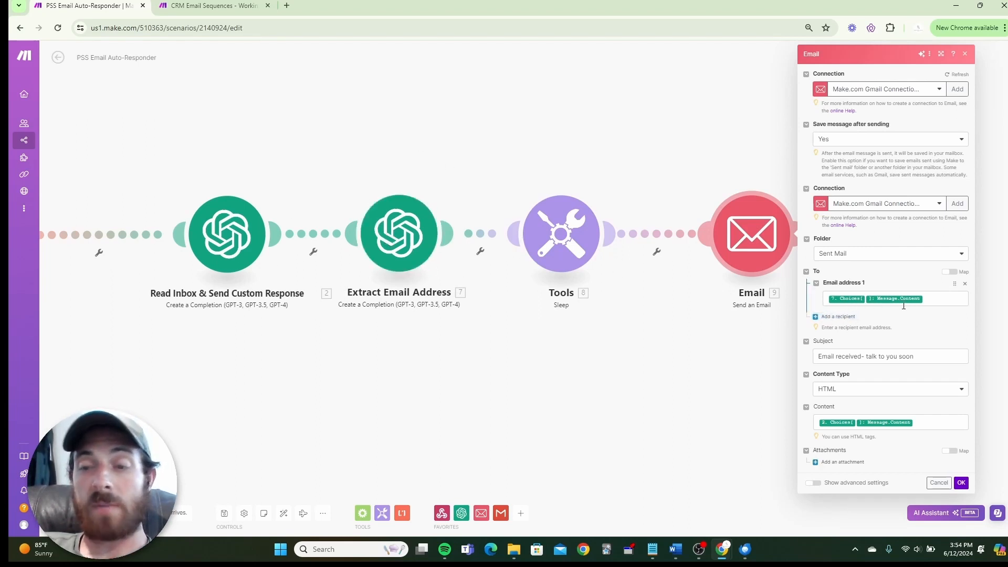
Inspect the mappable Choices[] Message Content items and set the subject 'Email received- talk to you soon'.
left_click(932, 300)
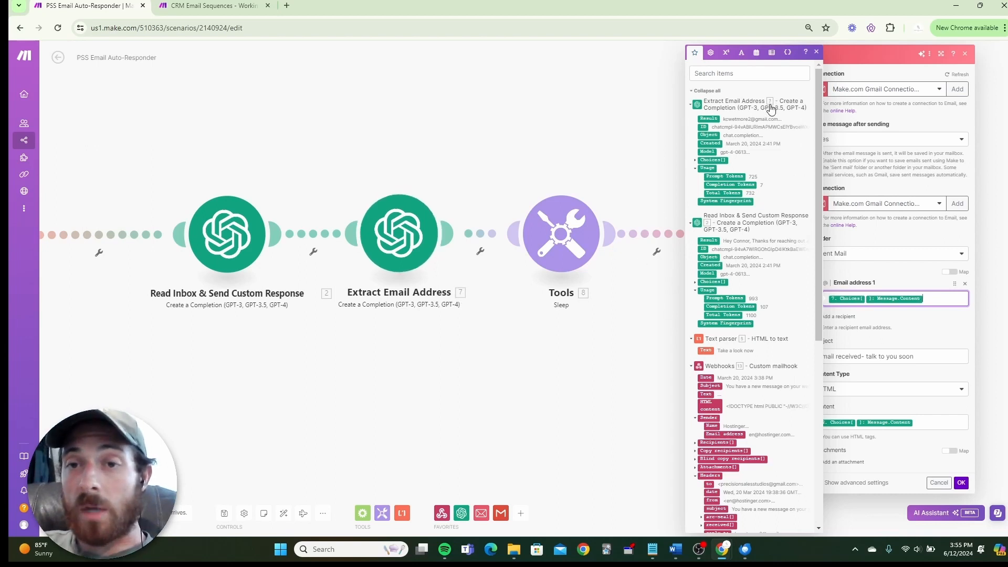
left_click(695, 161)
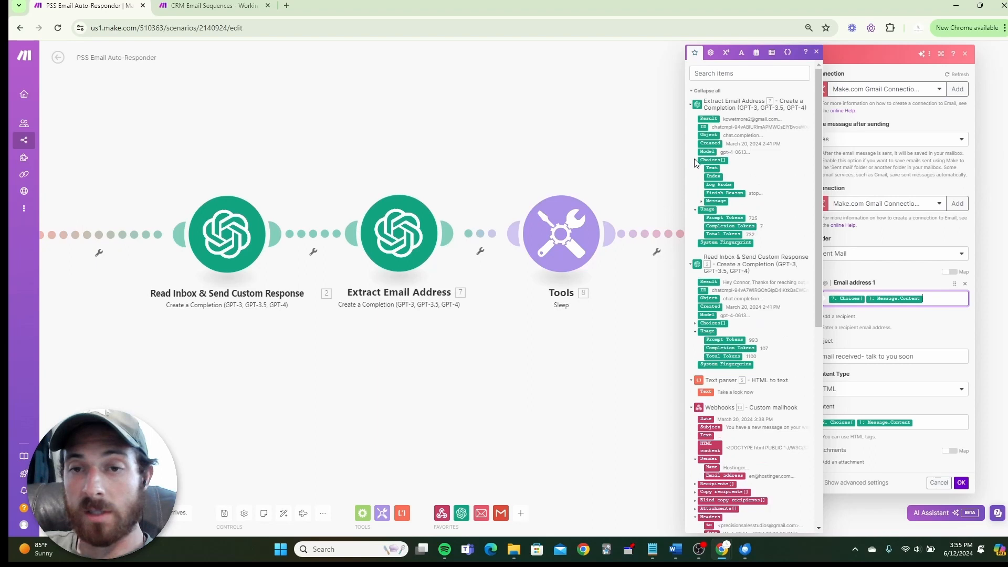
left_click(702, 202)
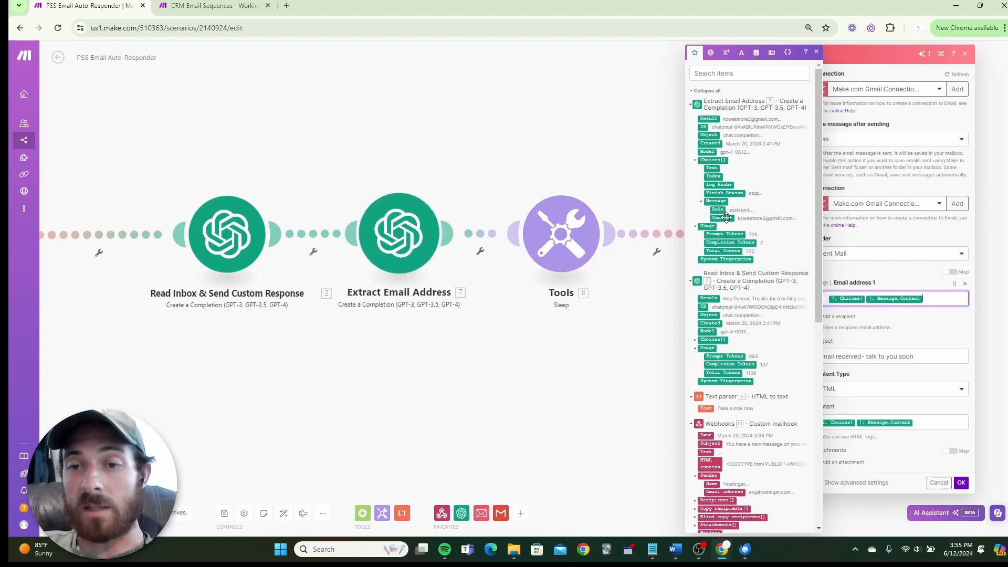
left_click(816, 53)
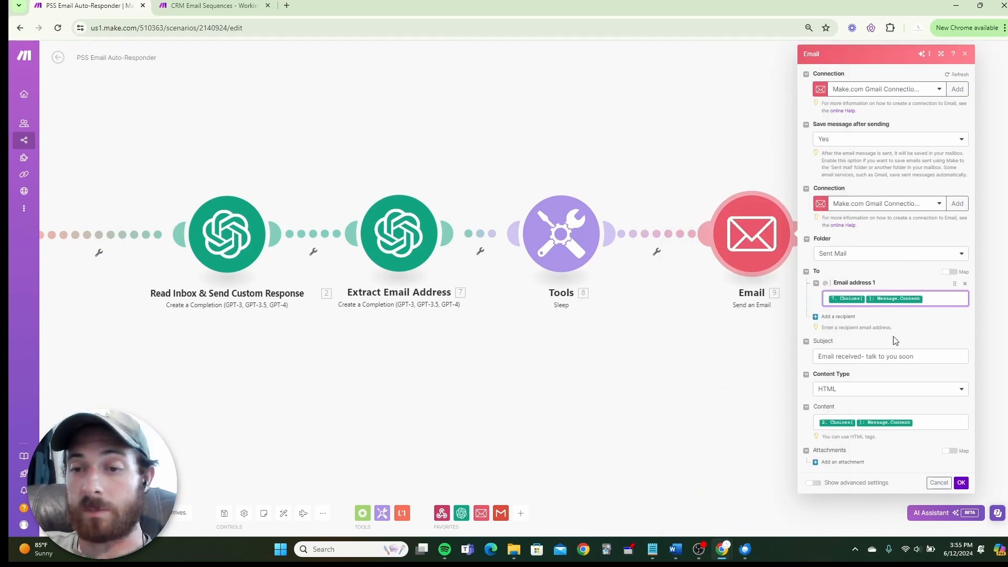
left_click(828, 359)
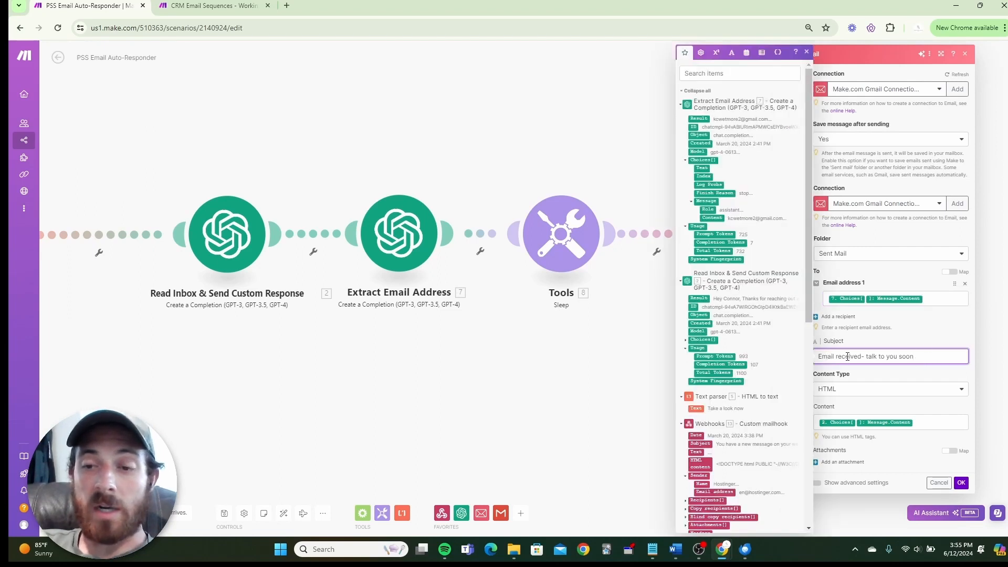
left_click(905, 339)
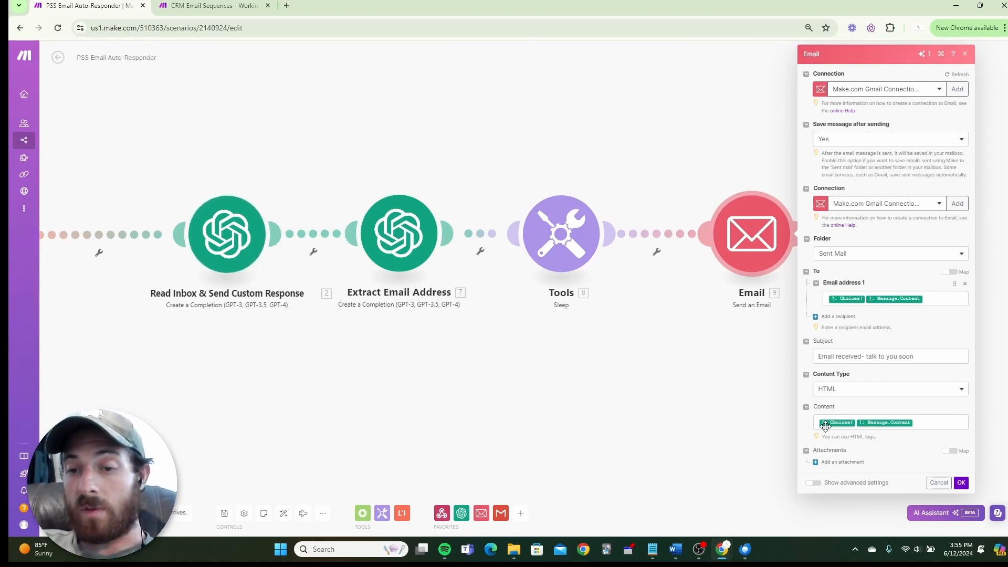
Keep Read Inbox's 2. Choices[]: Message.Content as the HTML body and save the Email module.
left_click(925, 423)
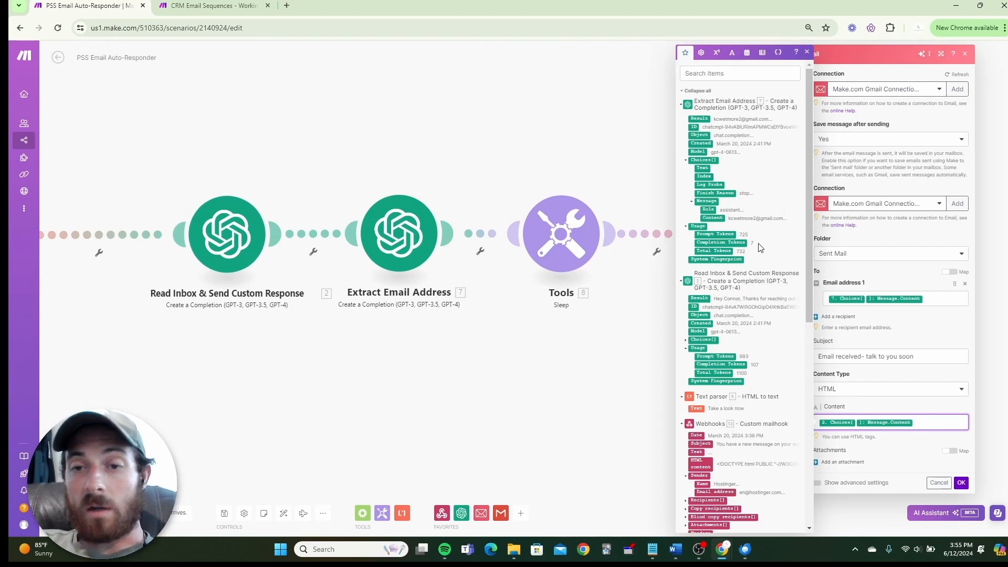
left_click(687, 340)
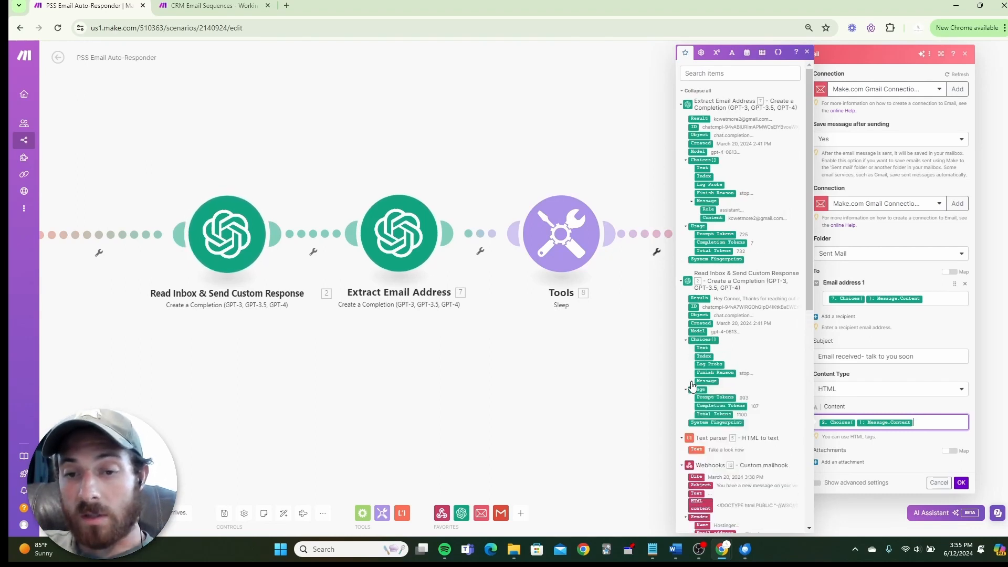
left_click(691, 383)
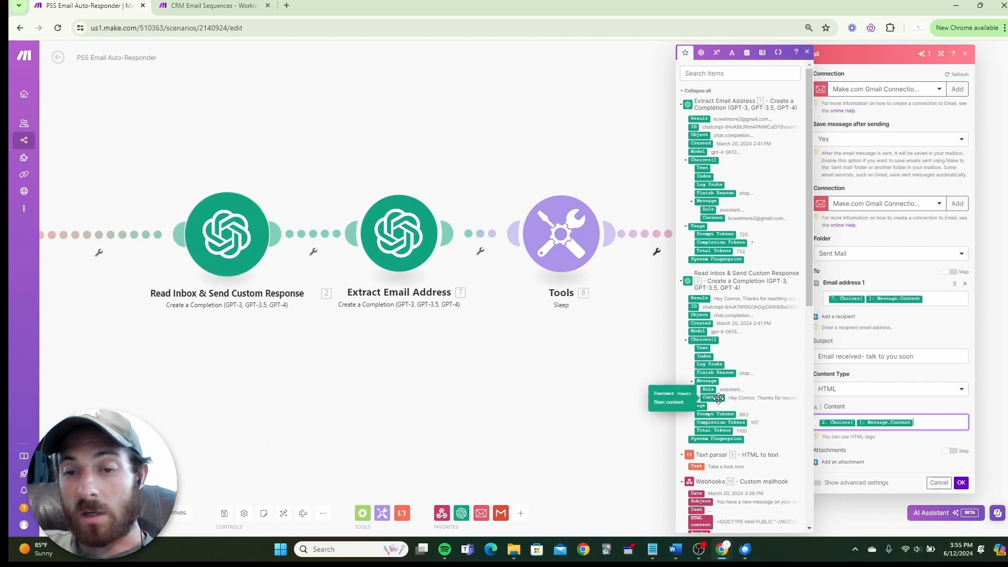
left_click(718, 398)
key("BackSpace")
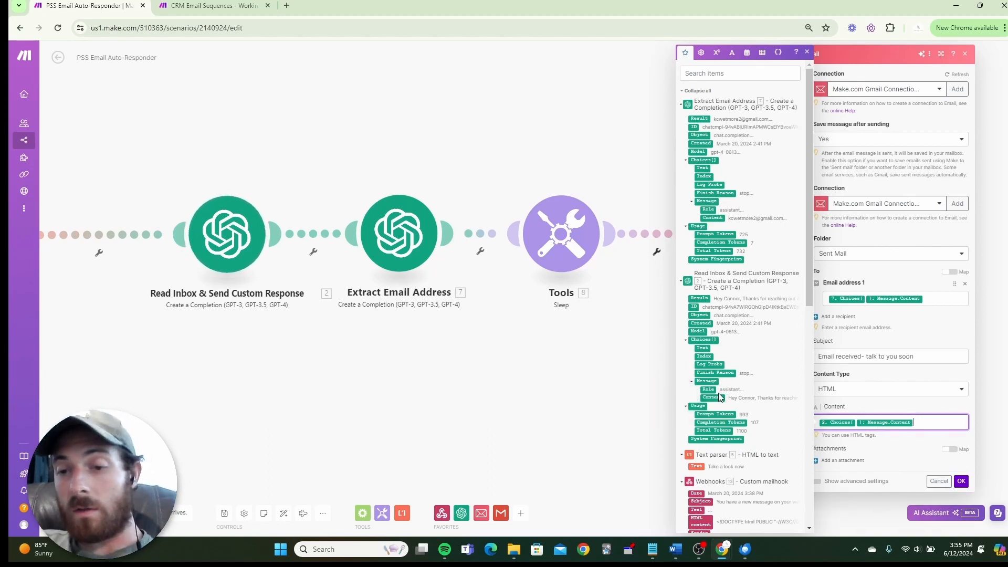
left_click(941, 409)
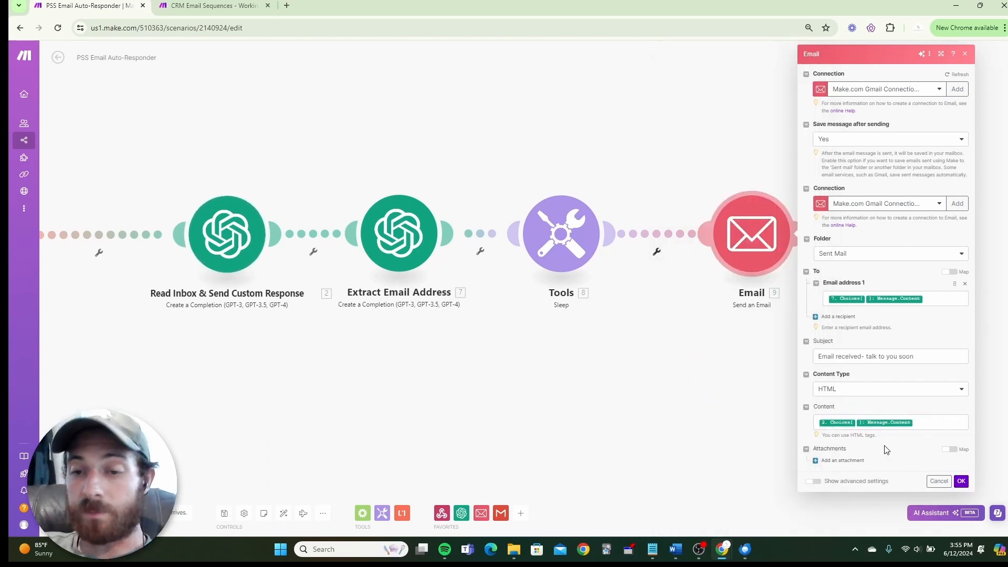
left_click(962, 482)
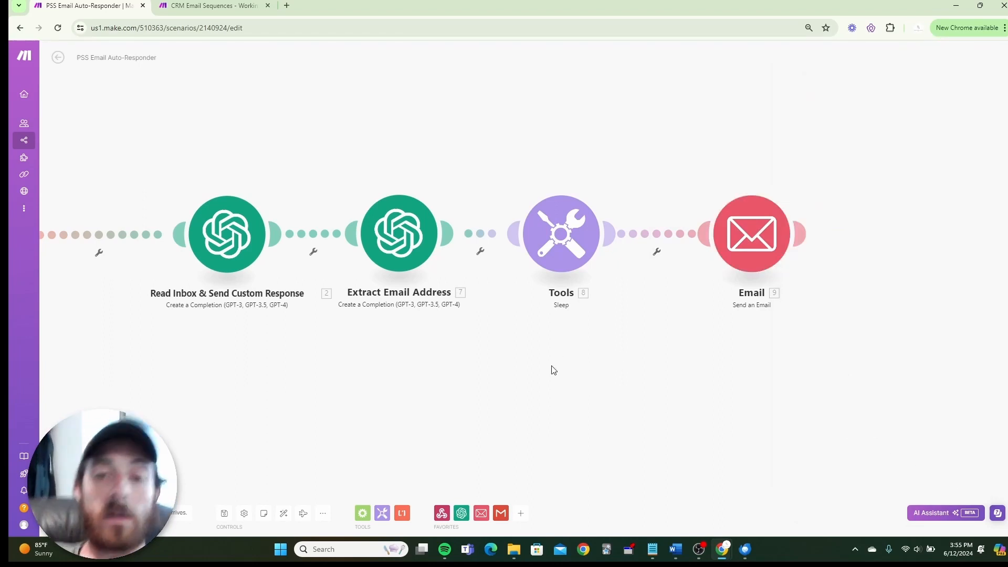
Switch to the CRM Email Sequences scenario and pan around its flow to find the Email steps.
left_click(220, 6)
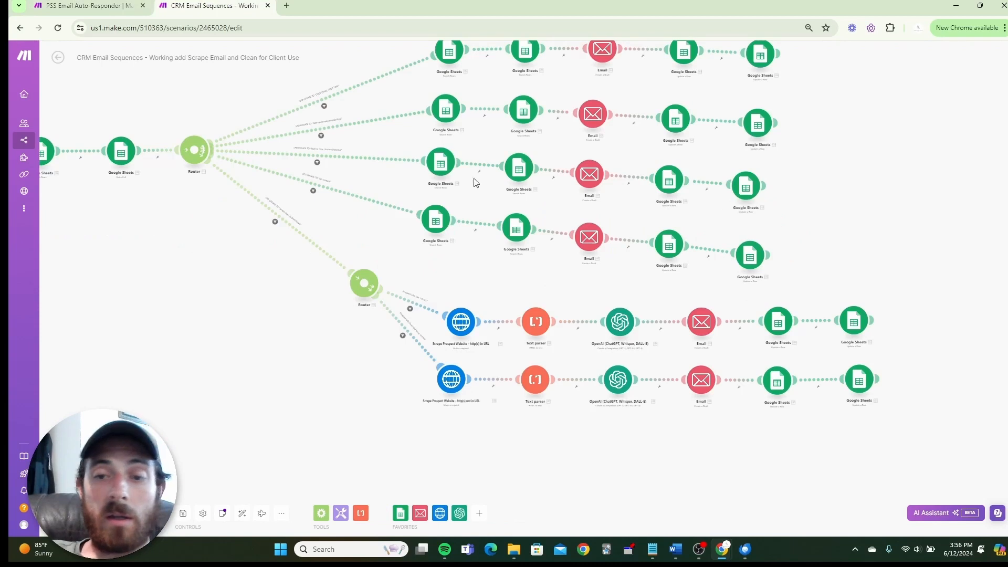
left_click(701, 321)
left_click(227, 314)
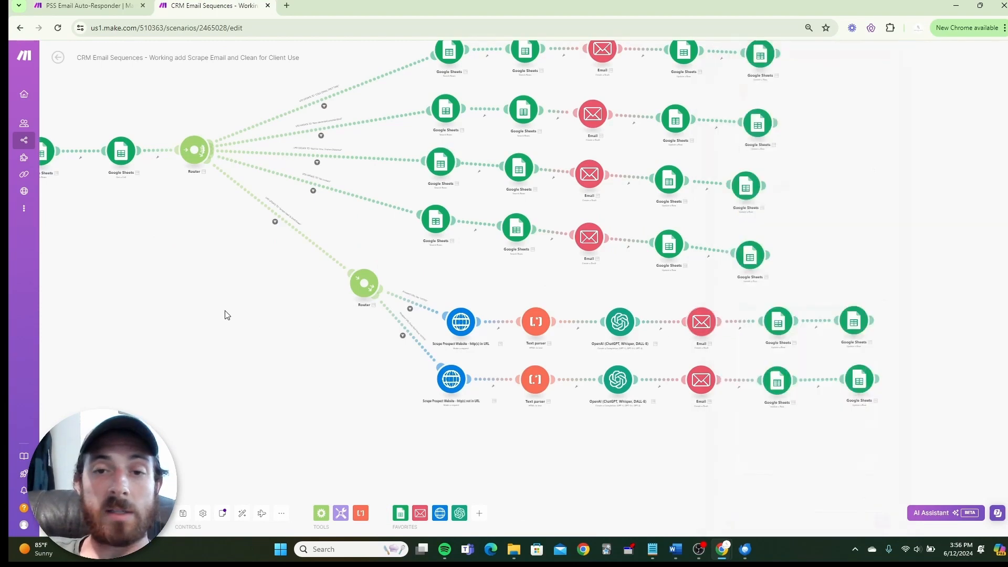
scroll(227, 314, "down", 1)
scroll(227, 314, "up", 1)
scroll(208, 303, "down", 1)
left_click_drag(208, 304, 333, 313)
scroll(329, 317, "up", 1)
scroll(325, 319, "down", 1)
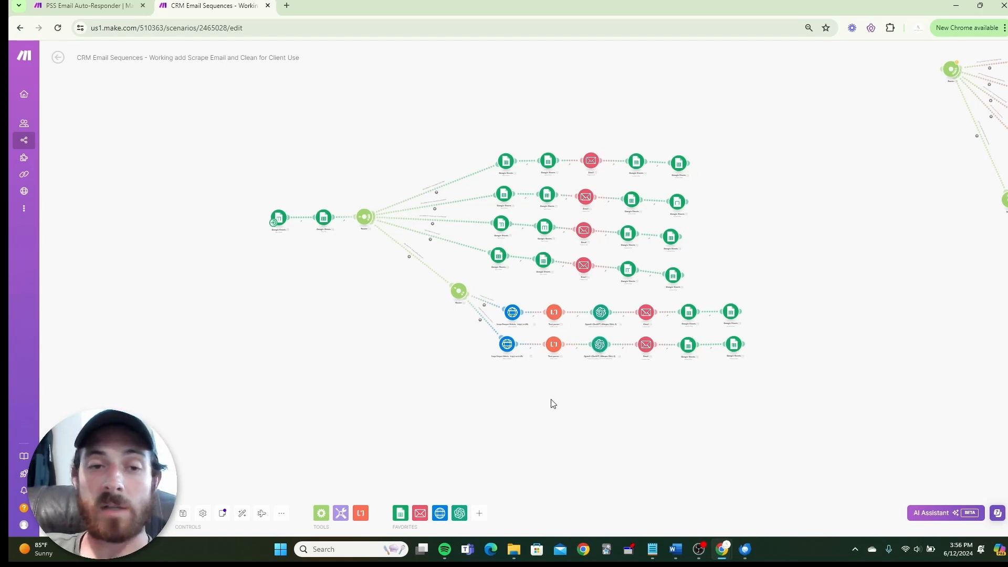
scroll(670, 406, "up", 5)
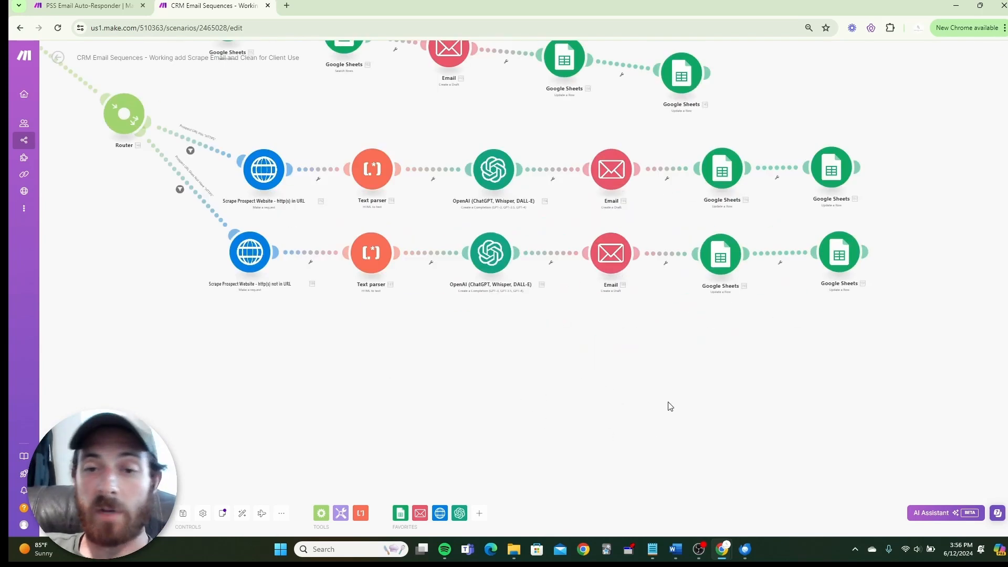
Select the signature HTML in the middle-row Email step's Content, then return to the auto-responder.
left_click(597, 190)
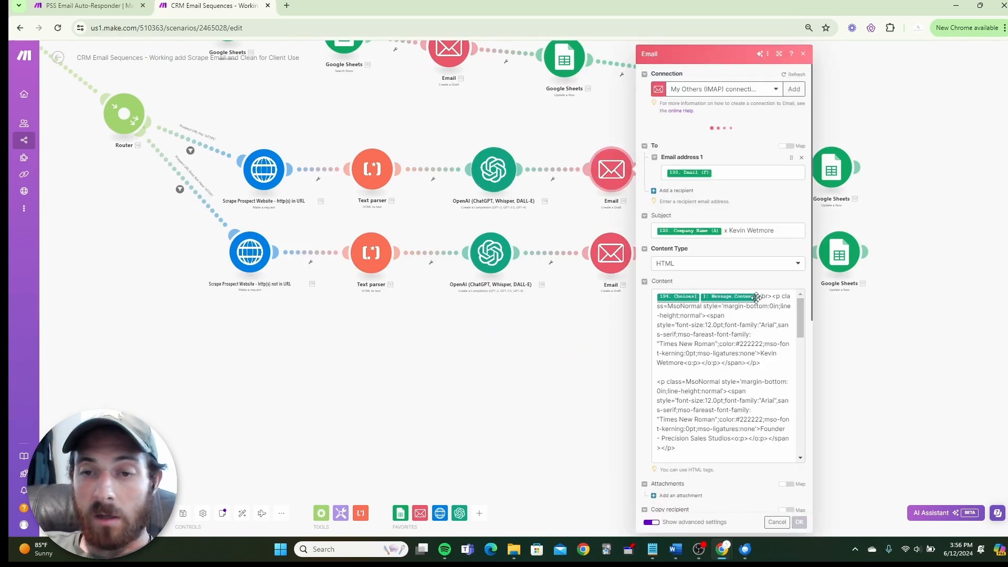
left_click_drag(759, 297, 759, 470)
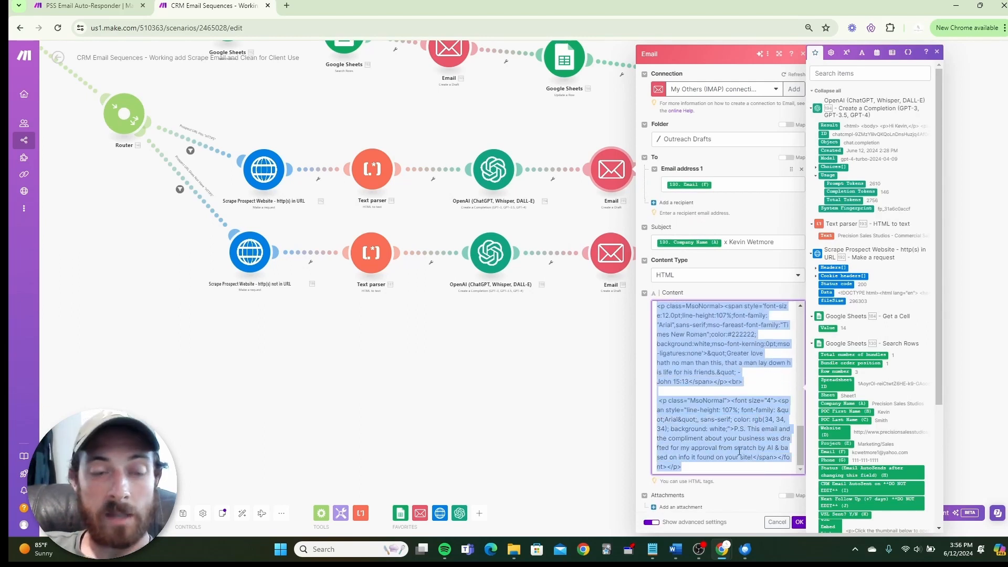
left_click(87, 6)
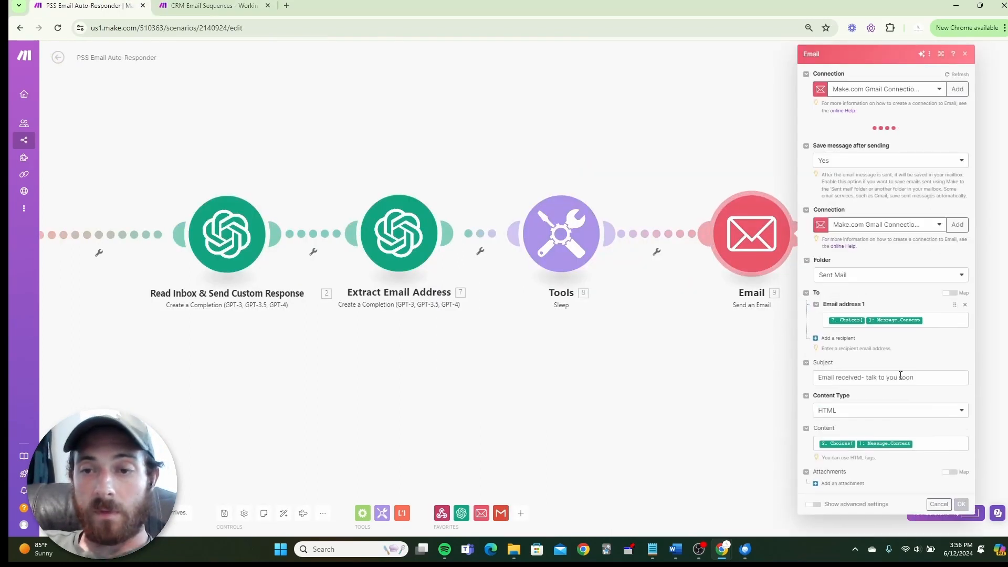
Add the copied HTML signature after the mapped reply Content in the Email body and save.
scroll(939, 460, "down", 1)
left_click(930, 420)
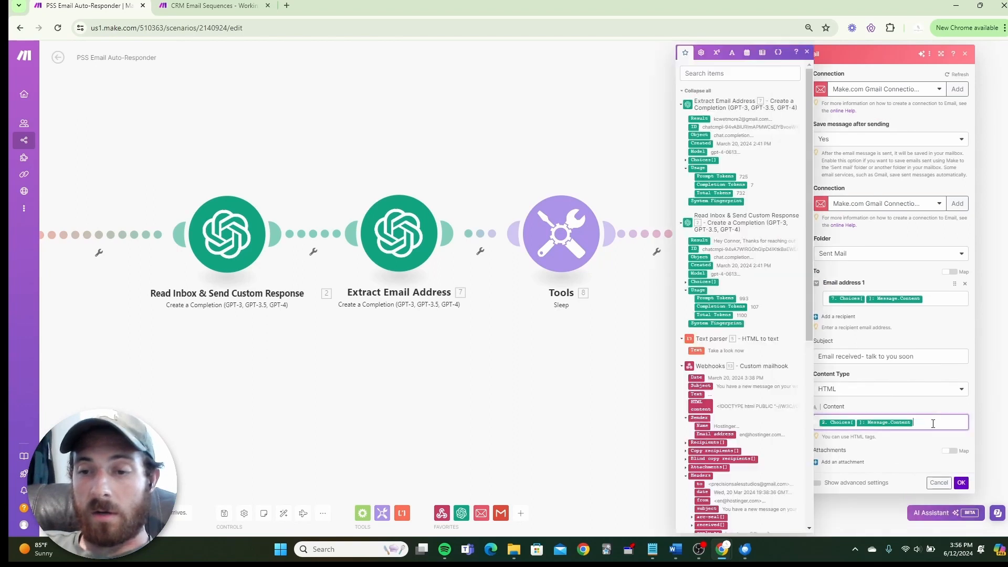
left_click(911, 407)
scroll(913, 405, "down", 2)
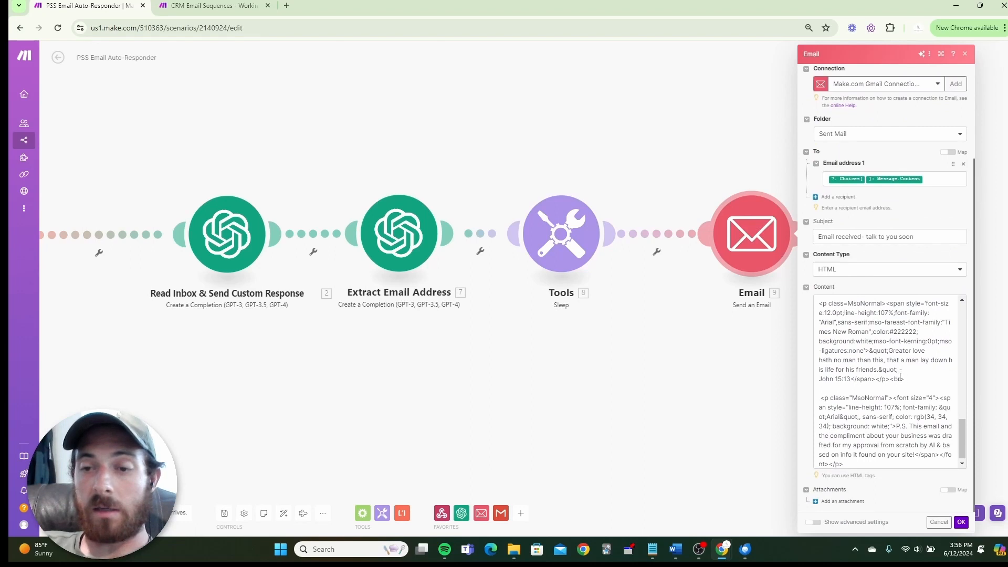
scroll(897, 383, "down", 1)
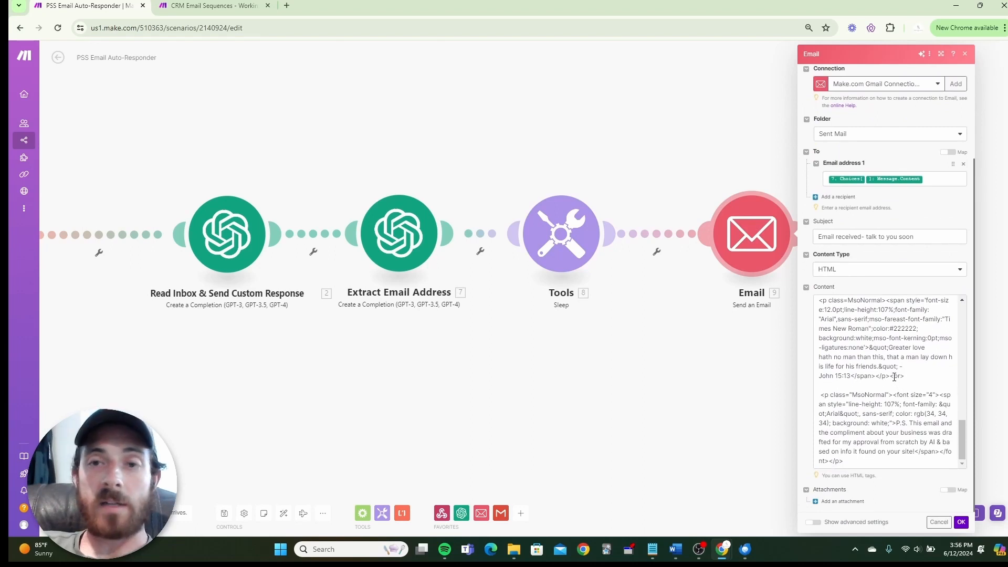
scroll(886, 369, "up", 10)
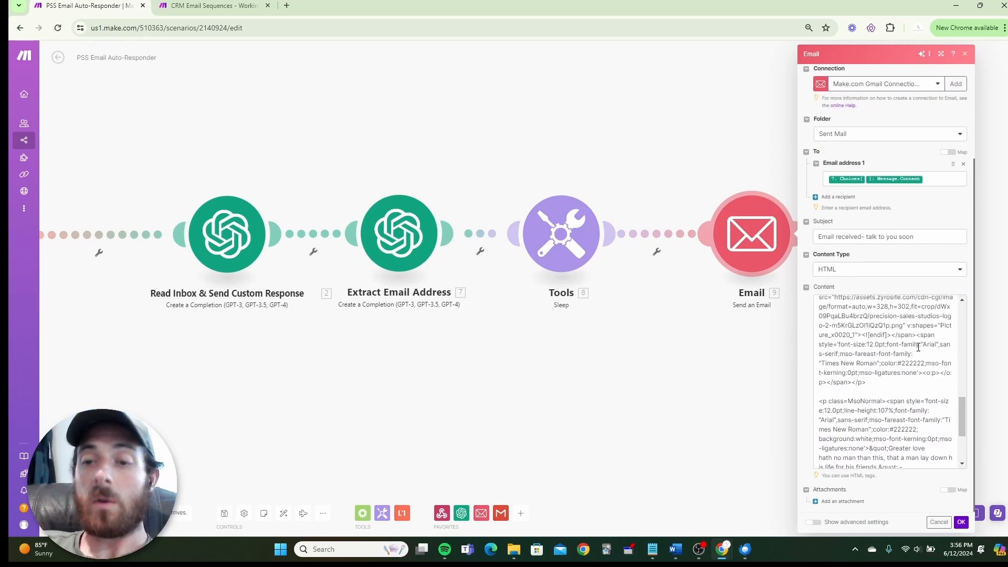
scroll(884, 407, "up", 2)
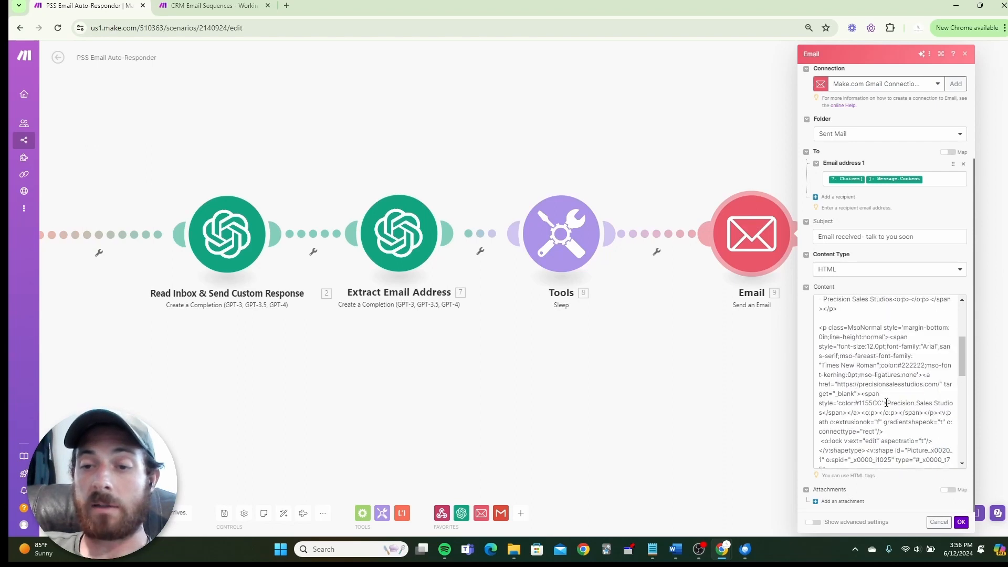
scroll(882, 402, "up", 3)
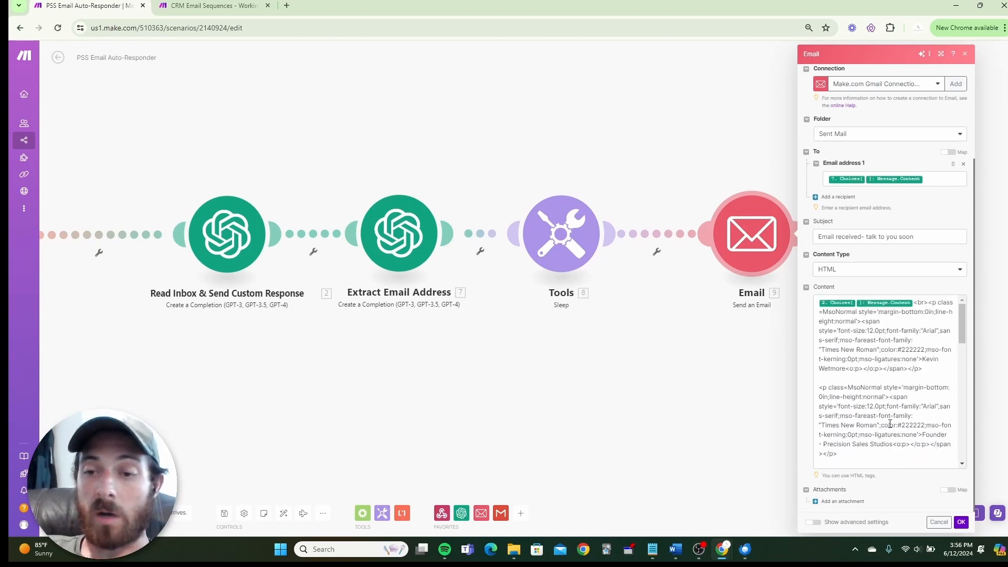
scroll(878, 391, "down", 10)
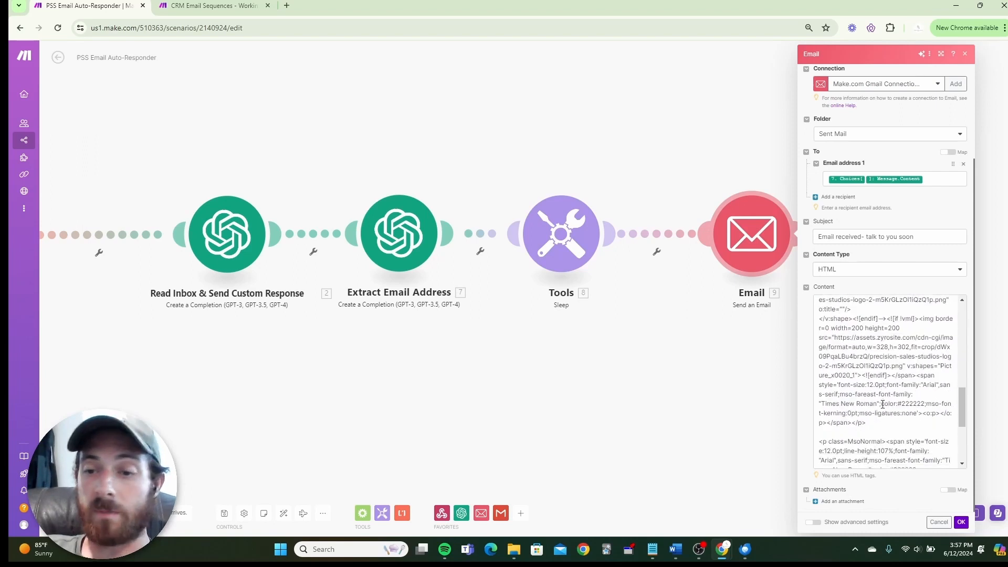
left_click(962, 522)
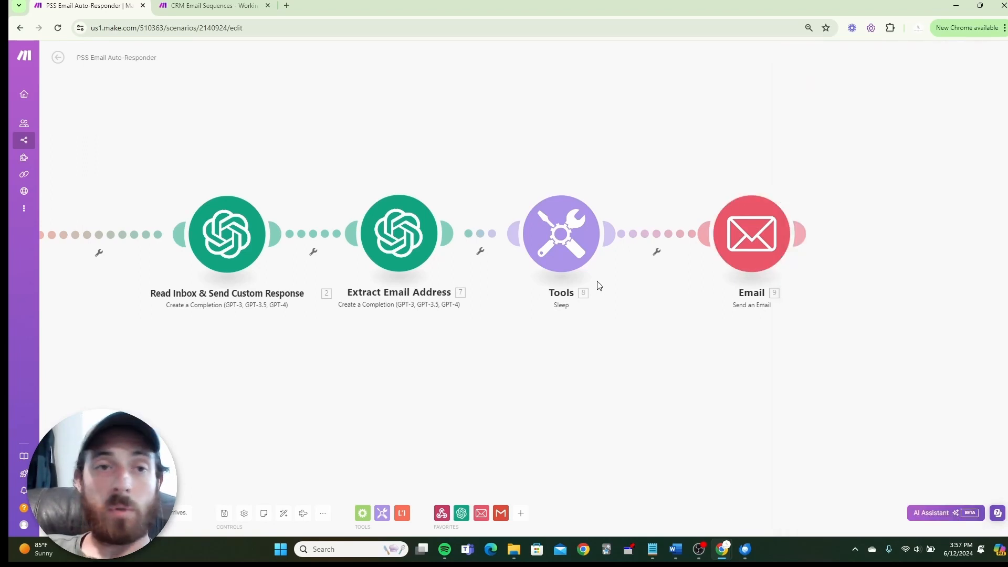
Search 'html reader' in a new tab to reach HTML Online Viewer, plus another blank tab.
left_click(286, 5)
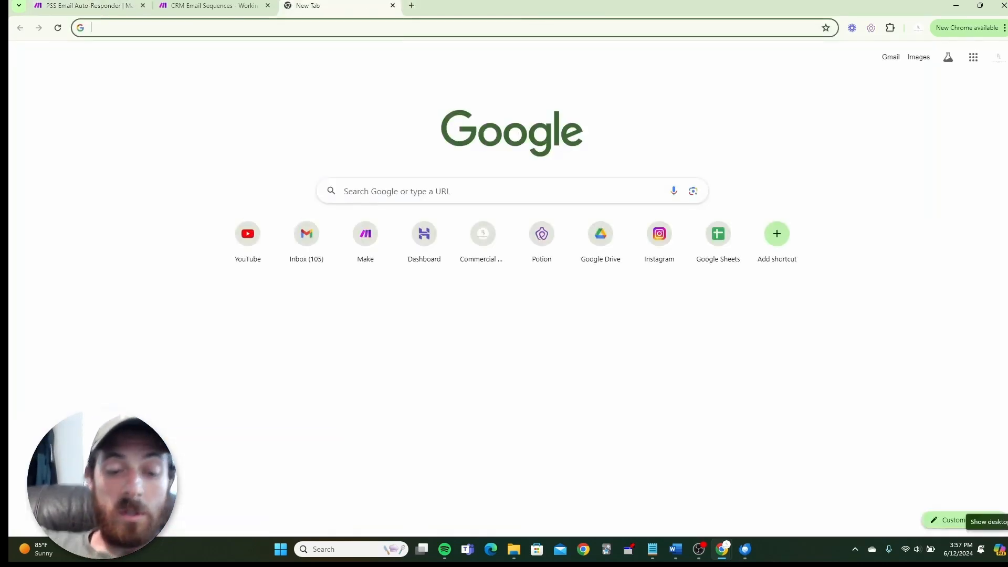
type("html ")
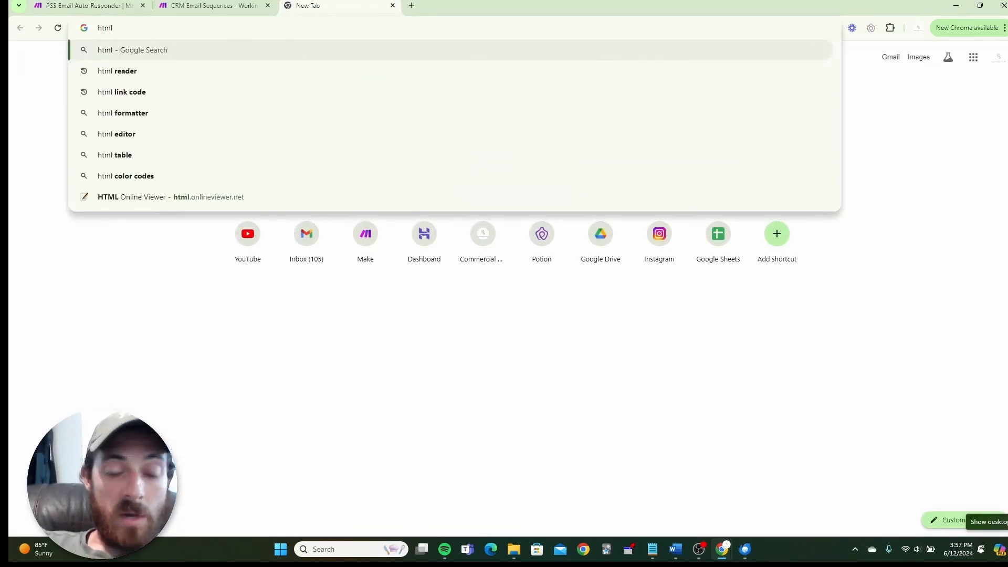
type("reader")
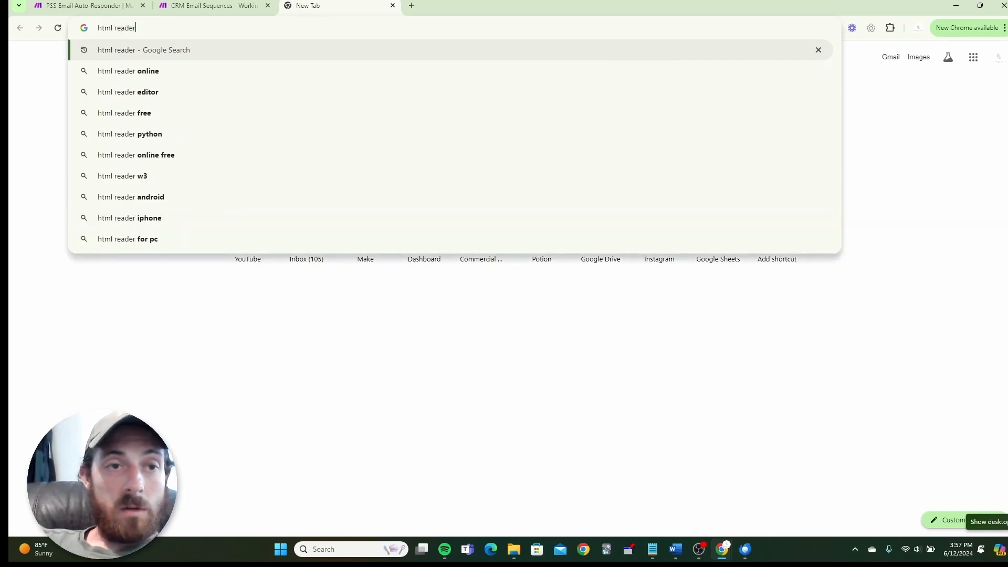
key("Return")
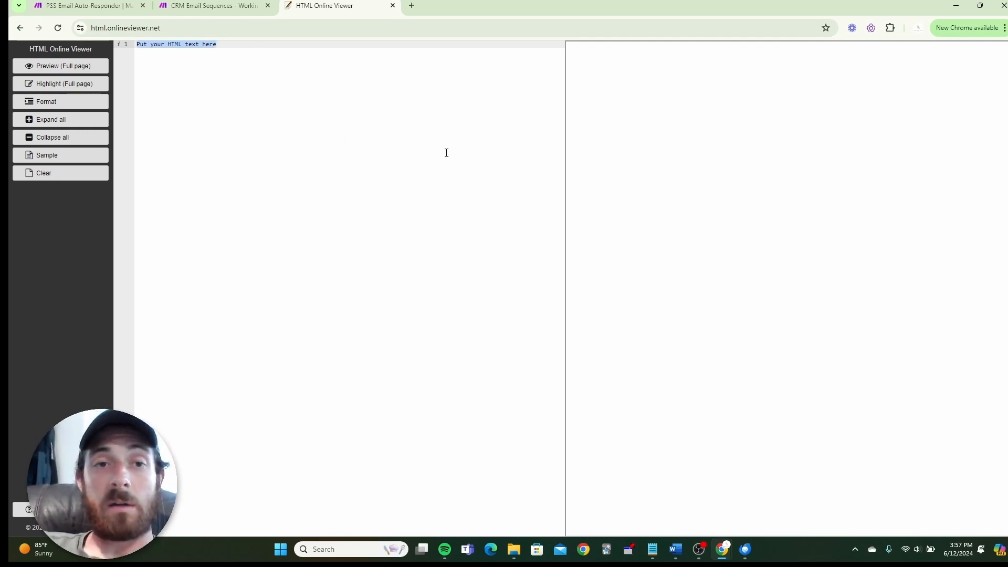
left_click(411, 6)
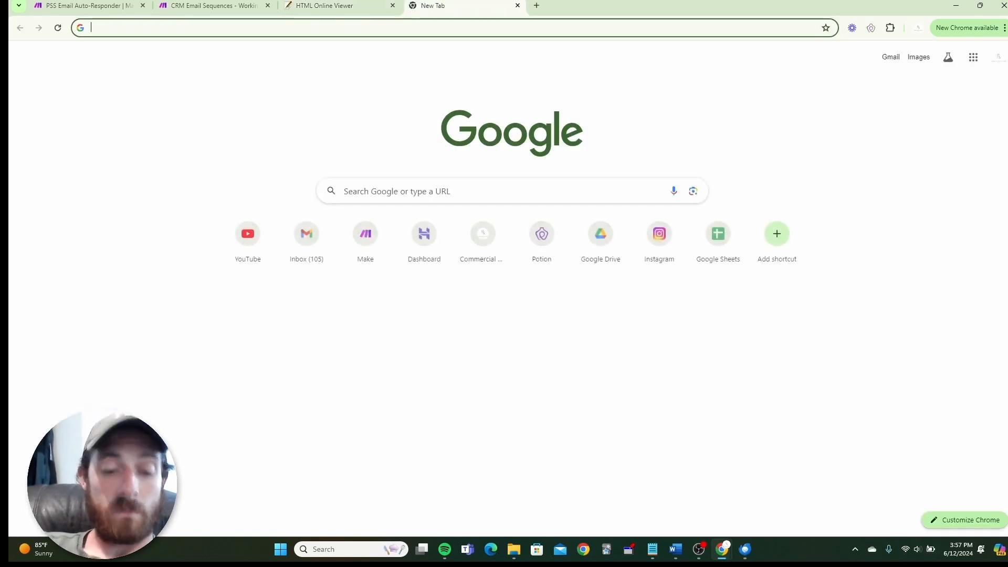
Go to the Gmail inbox and browse messages looking for the outreach email.
type("gmail.com")
key("Return")
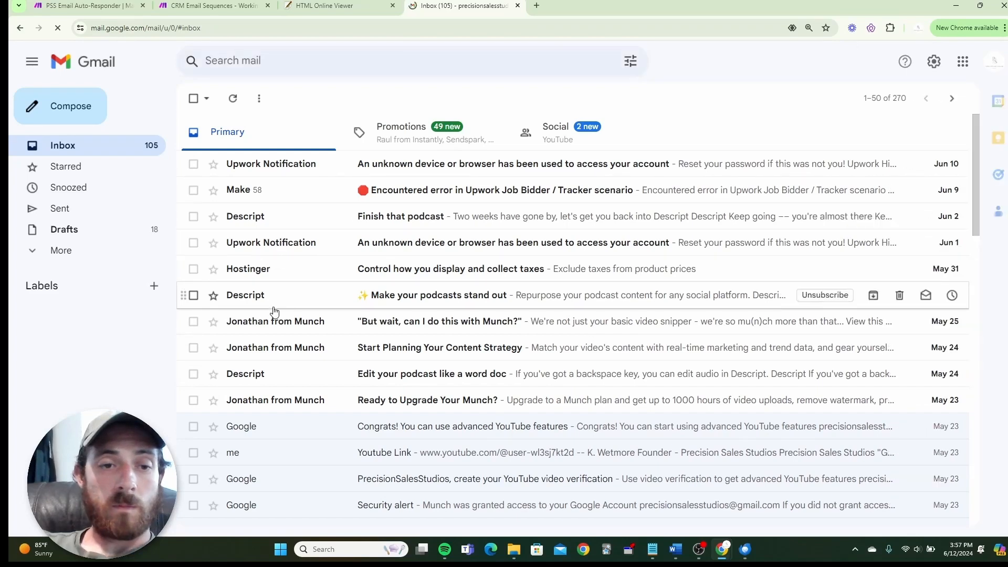
left_click(297, 329)
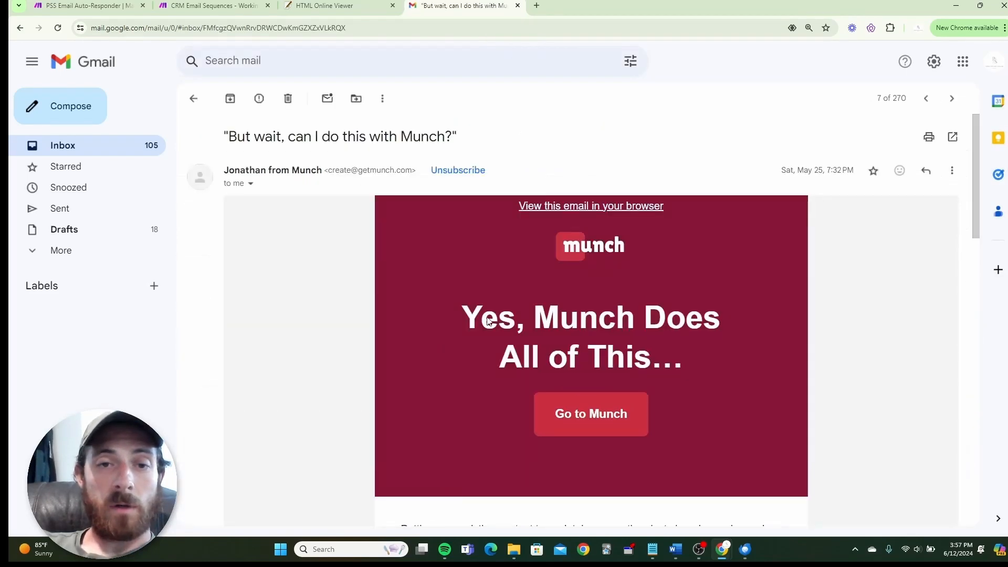
scroll(767, 320, "down", 15)
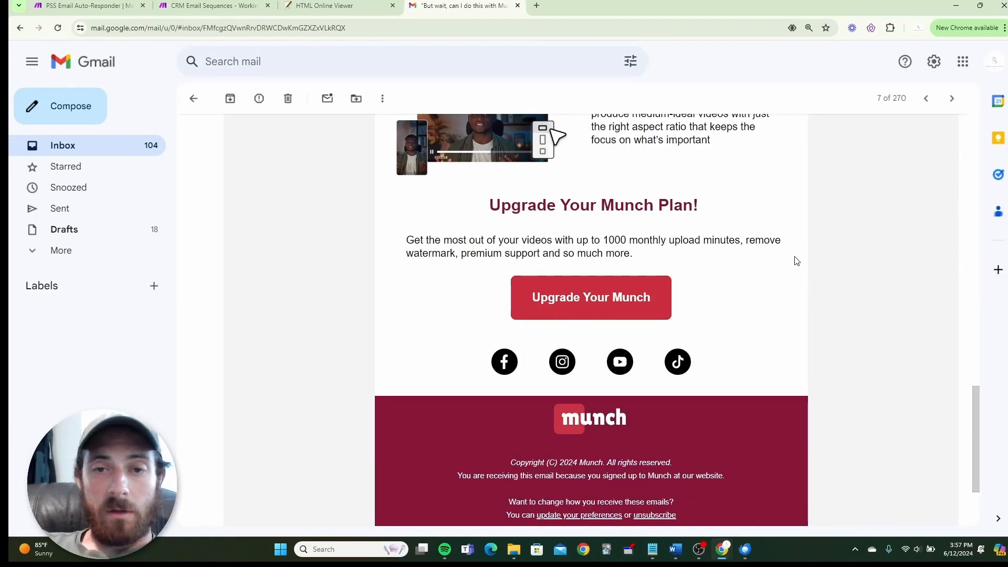
scroll(804, 265, "down", 2)
scroll(783, 362, "up", 2)
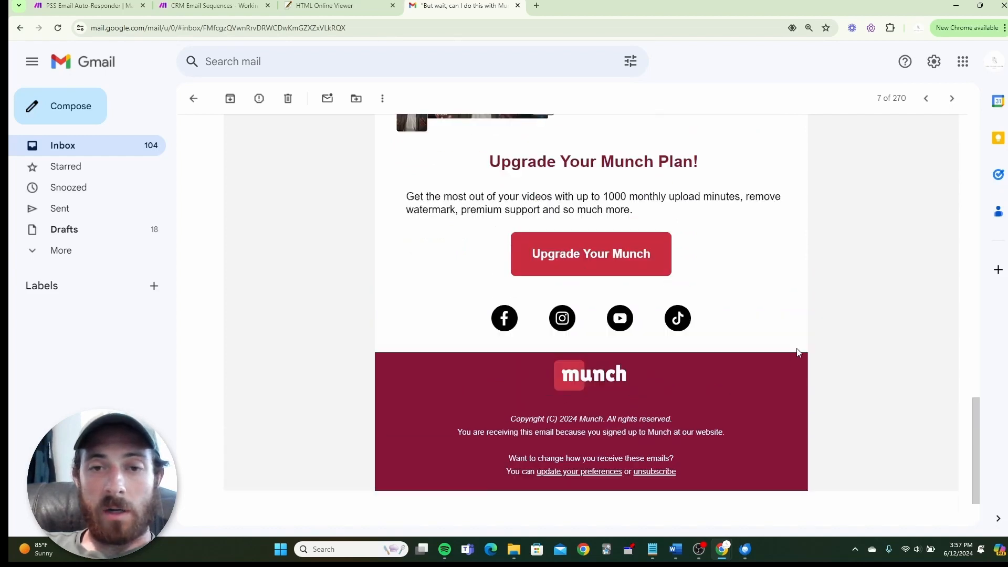
scroll(830, 349, "up", 6)
scroll(842, 331, "down", 8)
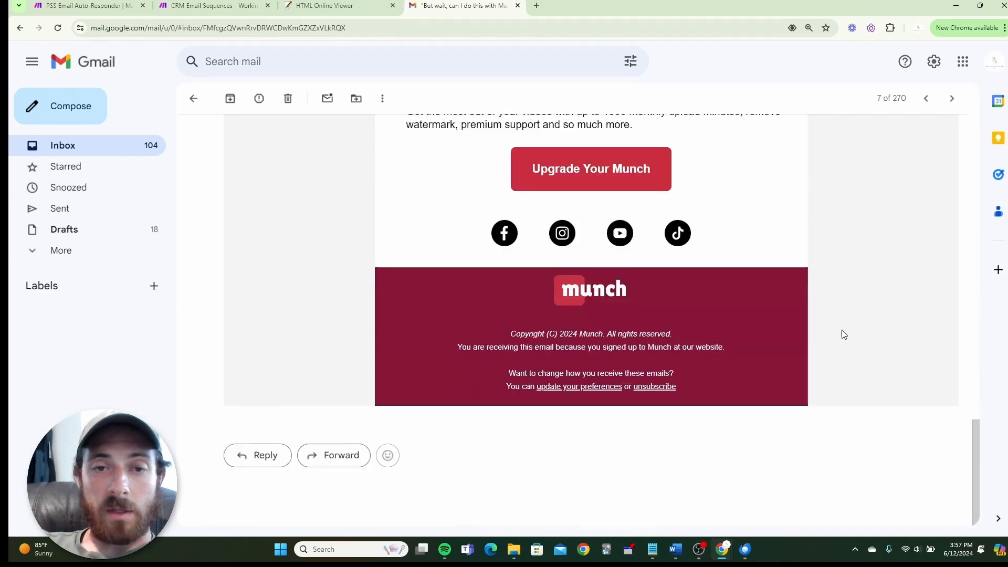
left_click(49, 145)
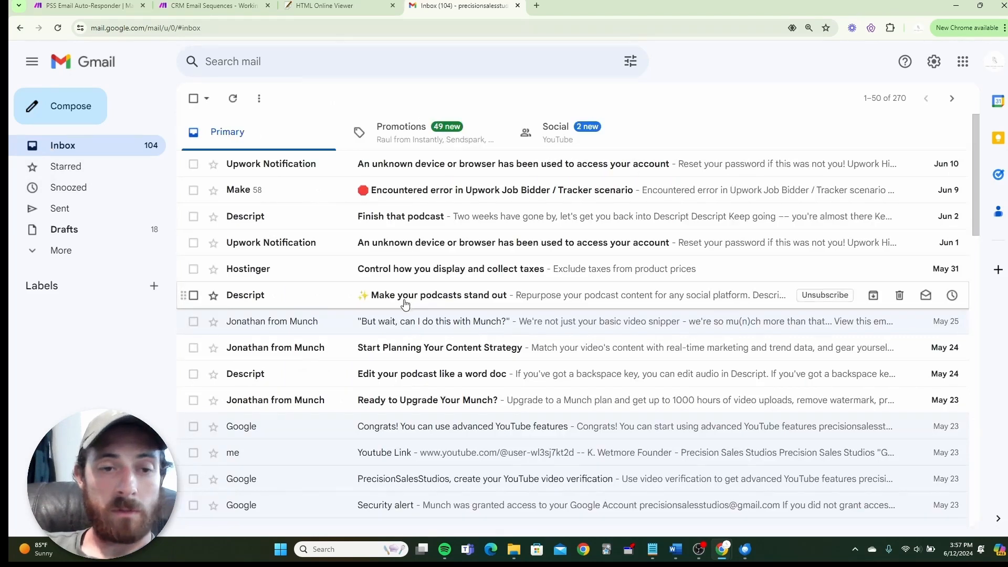
scroll(367, 299, "down", 5)
scroll(294, 331, "down", 4)
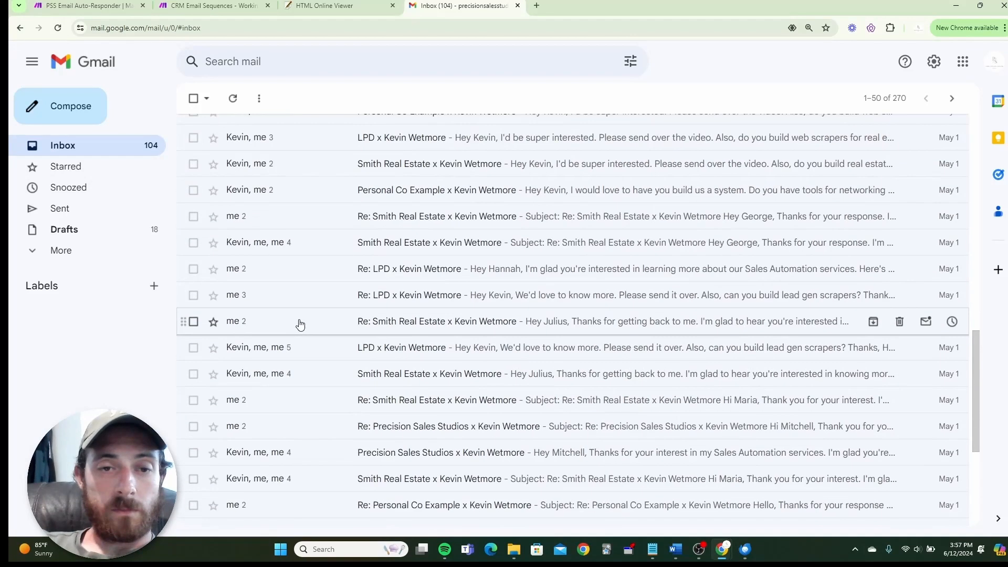
scroll(300, 323, "down", 3)
Copy the Smith Real Estate thread's signature and quote and paste them into HTML Online Viewer.
left_click(300, 324)
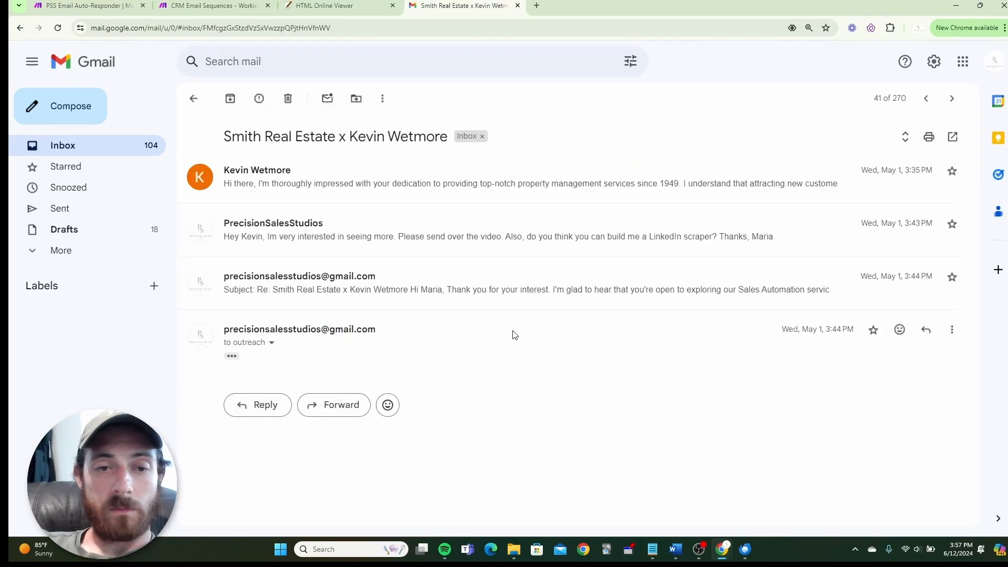
left_click(395, 199)
scroll(428, 294, "down", 3)
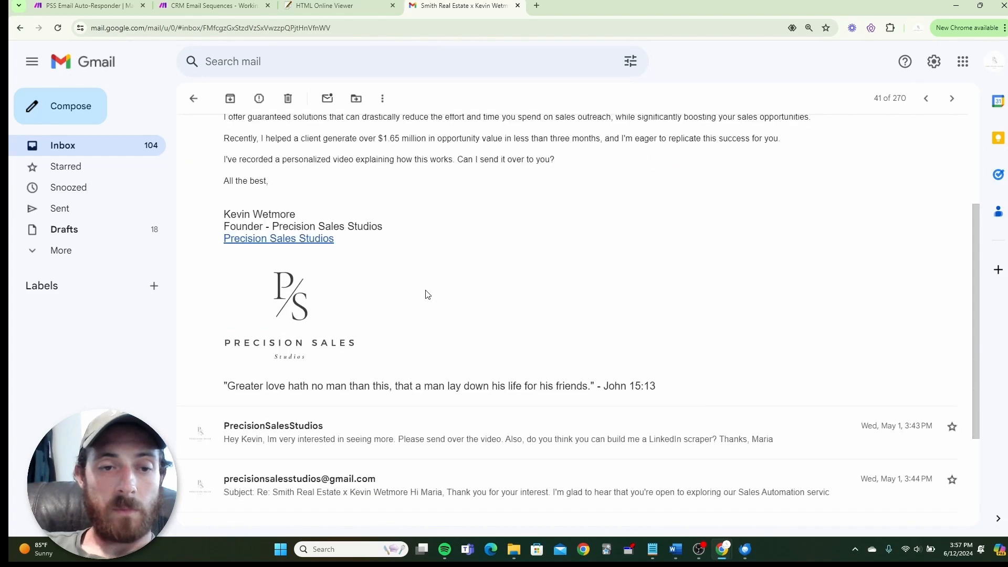
left_click_drag(209, 216, 433, 329)
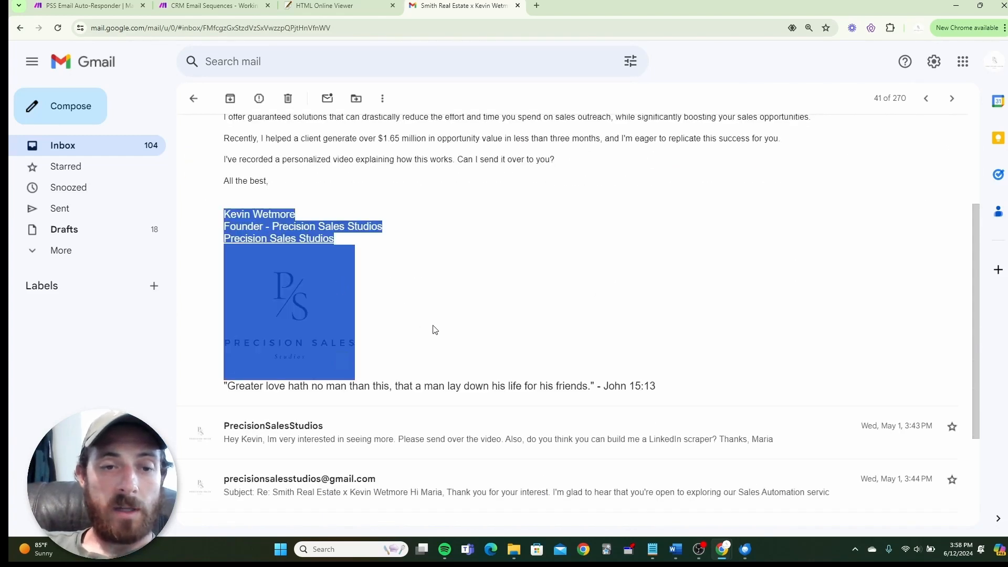
mouse_move(651, 380)
left_mouse_down()
mouse_move(442, 317)
mouse_move(220, 210)
left_mouse_up()
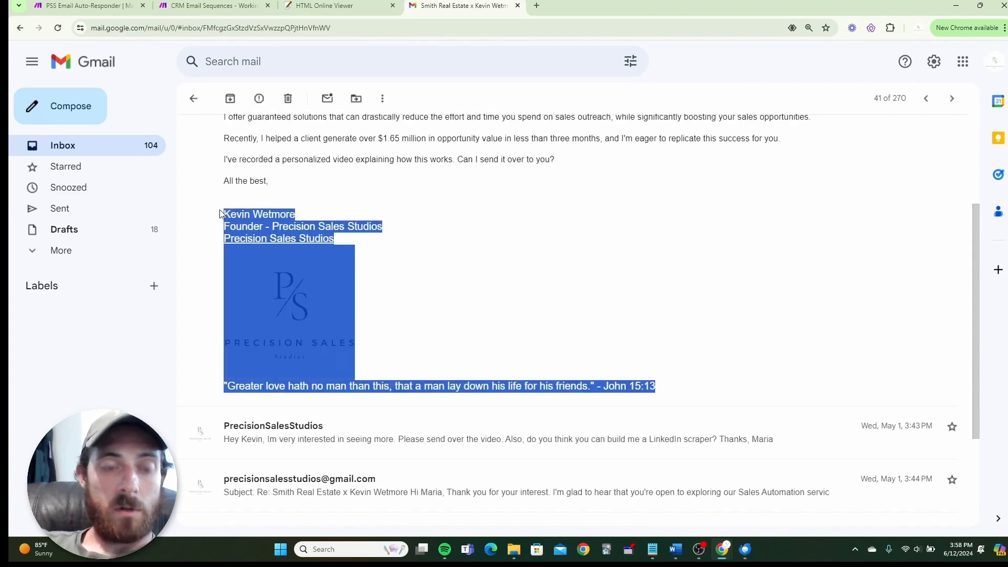
key("ctrl+c")
left_click(325, 5)
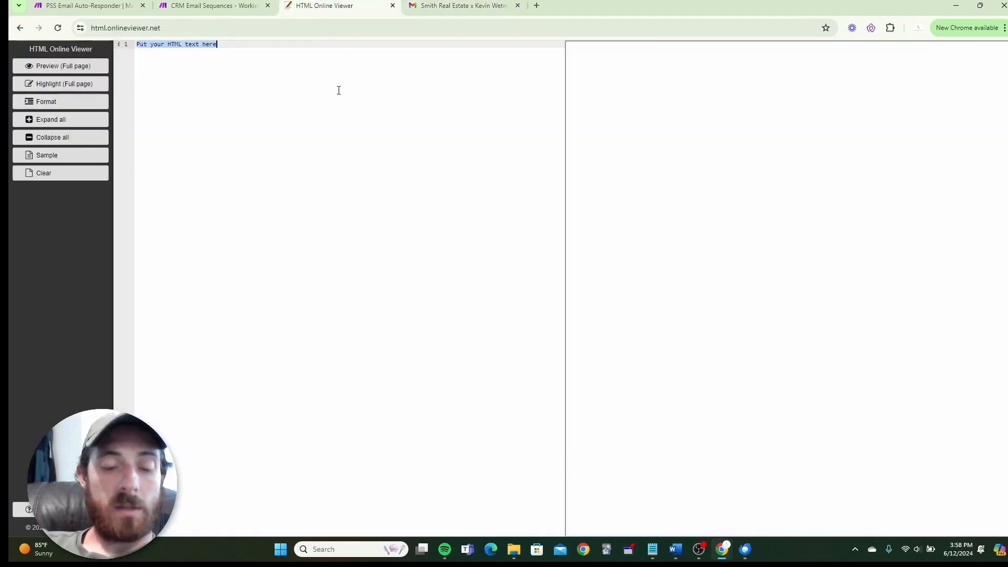
key("ctrl+v")
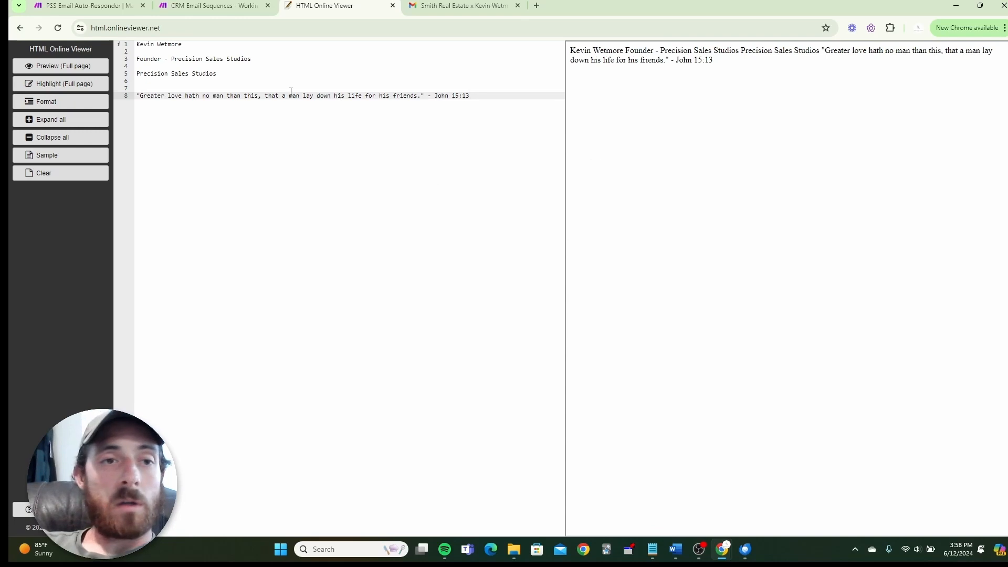
left_click(460, 4)
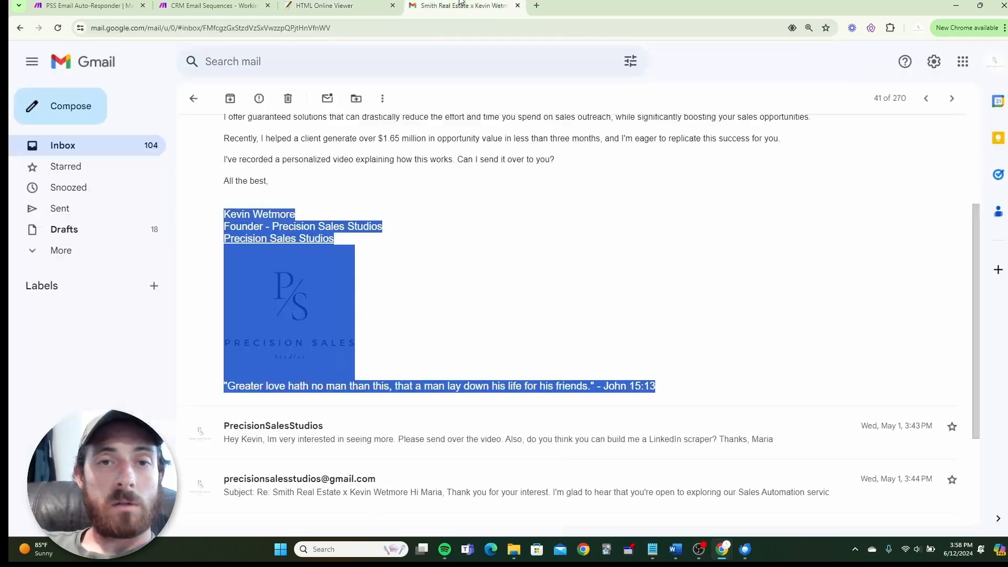
View the Gmail page source, search it for 'best', then close the source tab.
left_click(420, 328)
right_click(481, 263)
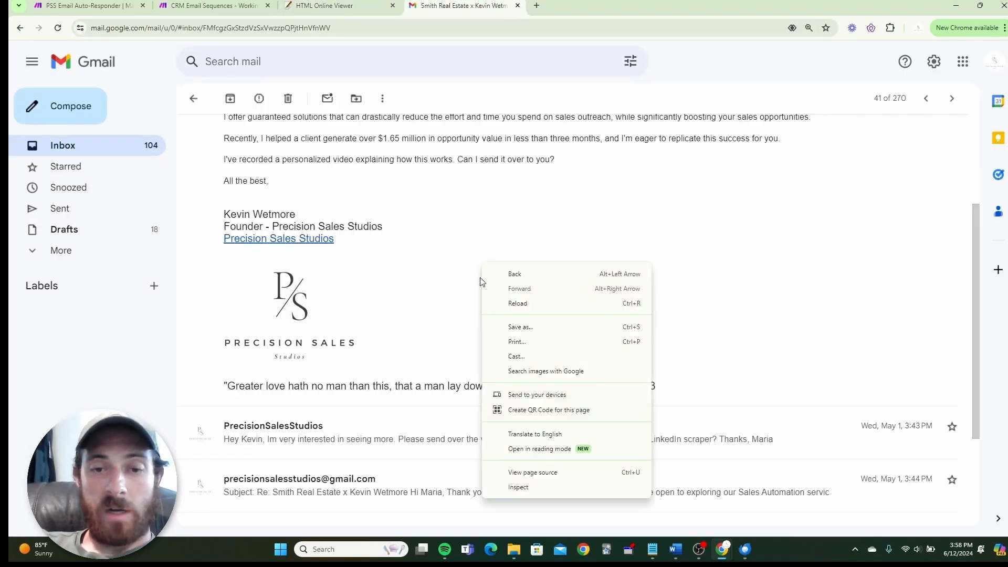
left_click(542, 474)
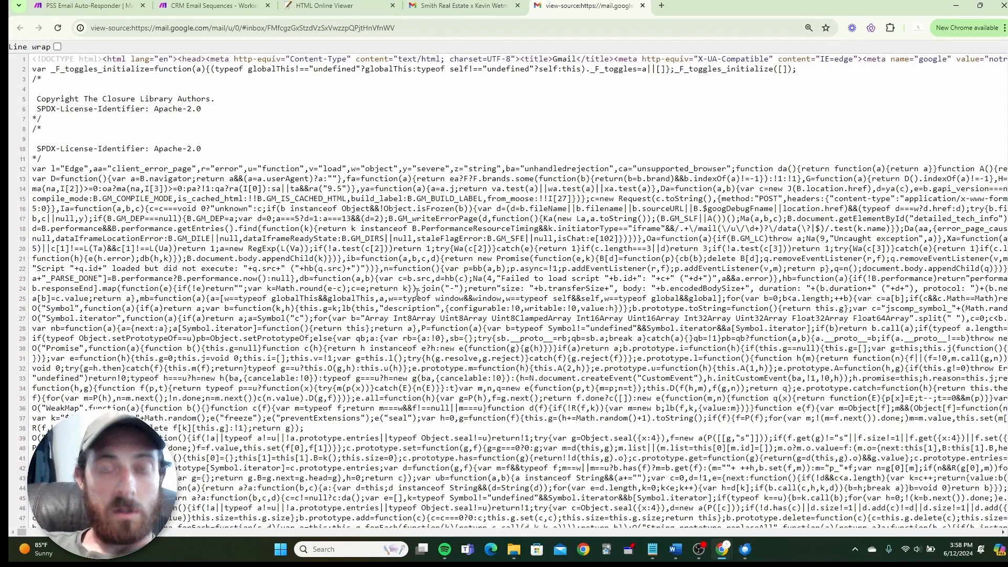
left_click(456, 4)
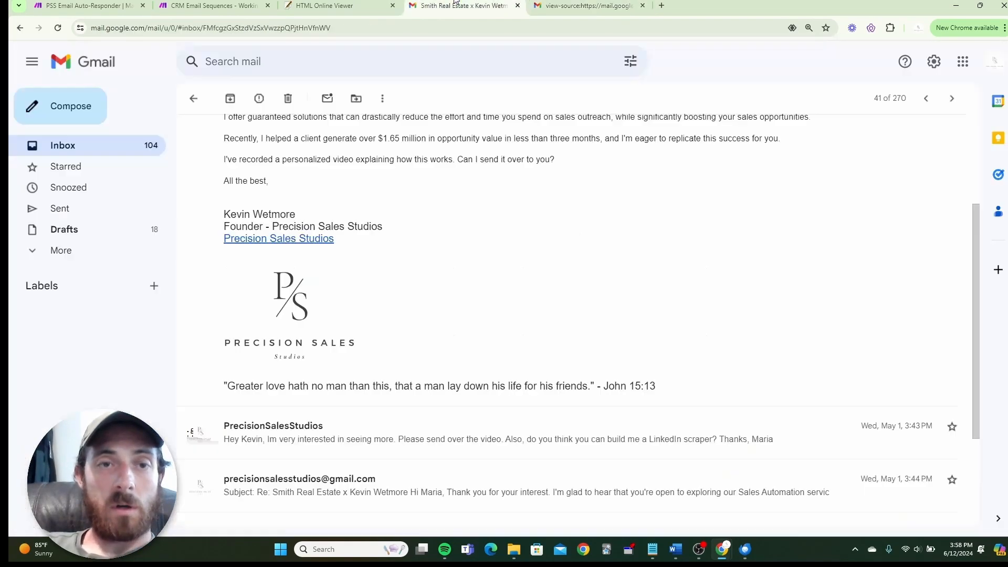
left_click(588, 6)
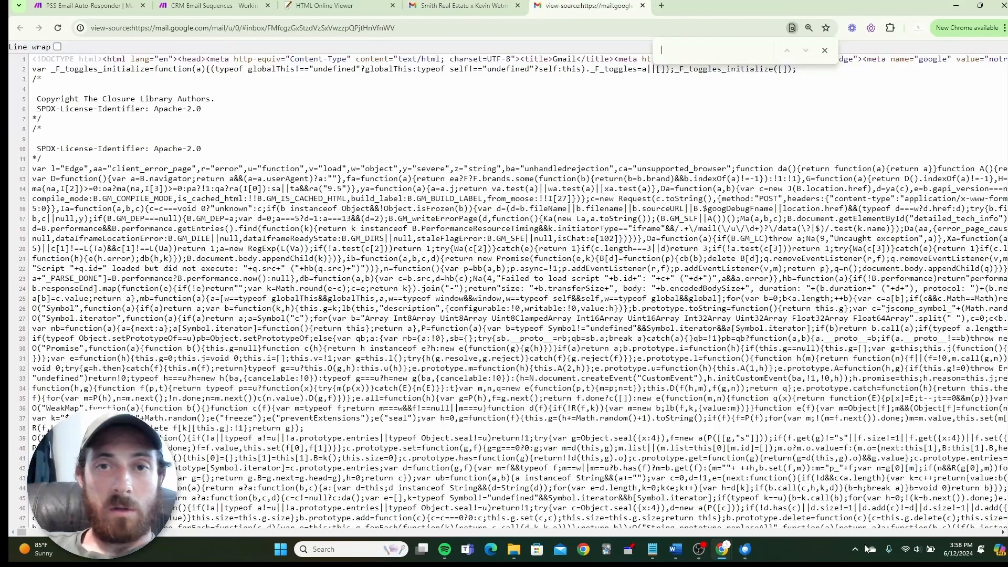
type("all the b")
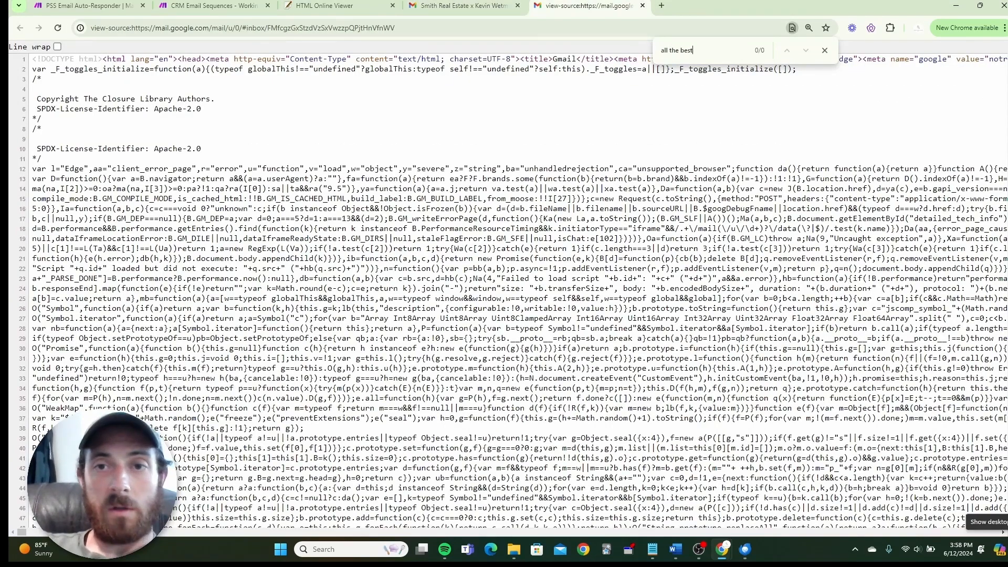
type("es")
key("BackSpace")
key("BackSpace")
key("BackSpace")
key("BackSpace")
key("BackSpace")
key("BackSpace")
key("BackSpace")
key("BackSpace")
key("BackSpace")
key("BackSpace")
key("BackSpace")
type("best")
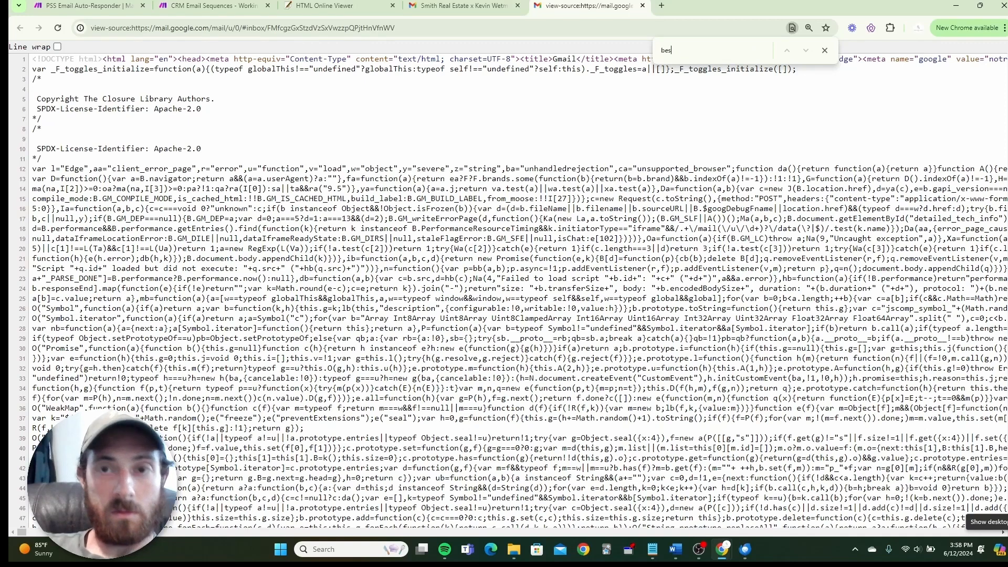
key("BackSpace")
key("BackSpace")
key("BackSpace")
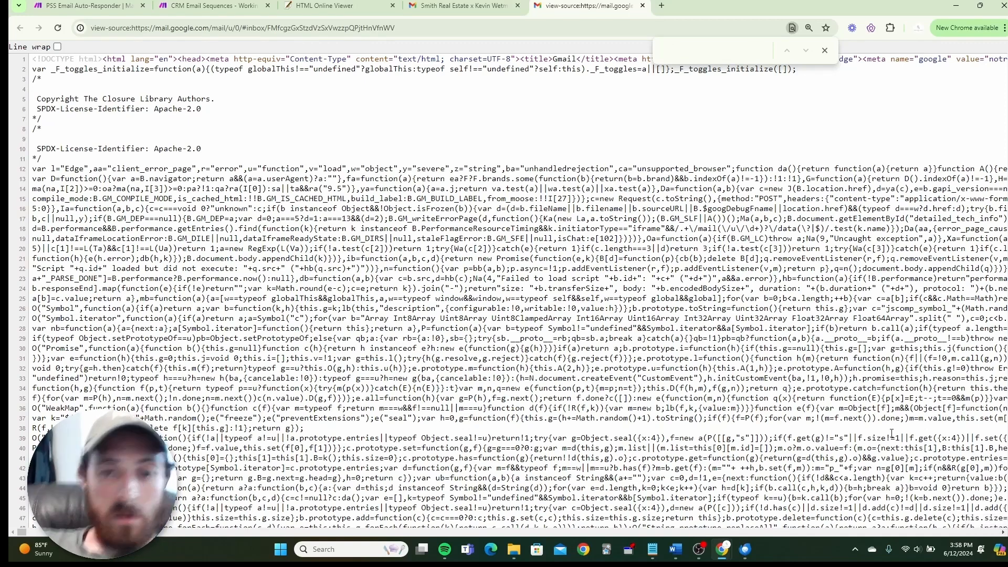
key("Escape")
scroll(644, 261, "down", 8)
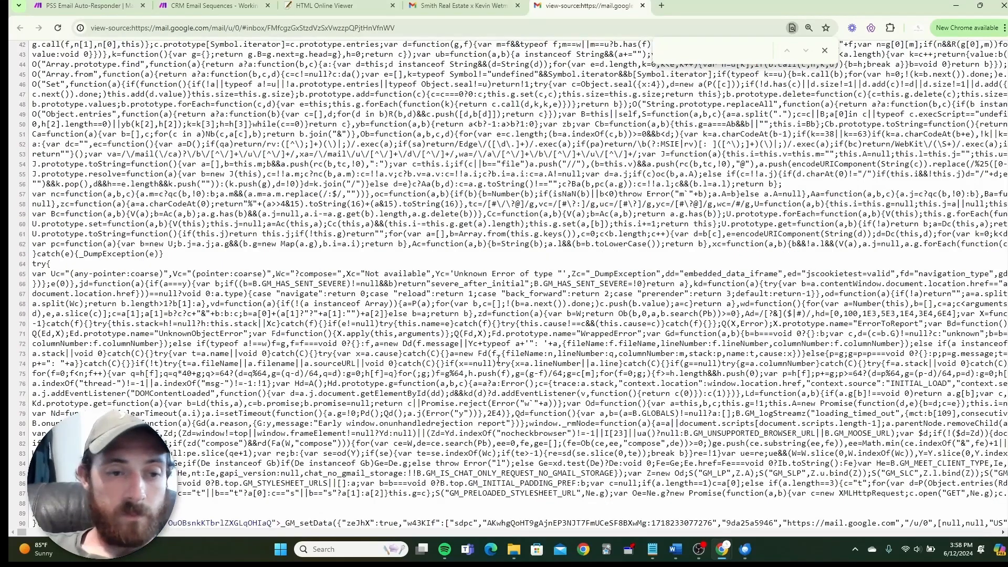
key("Home")
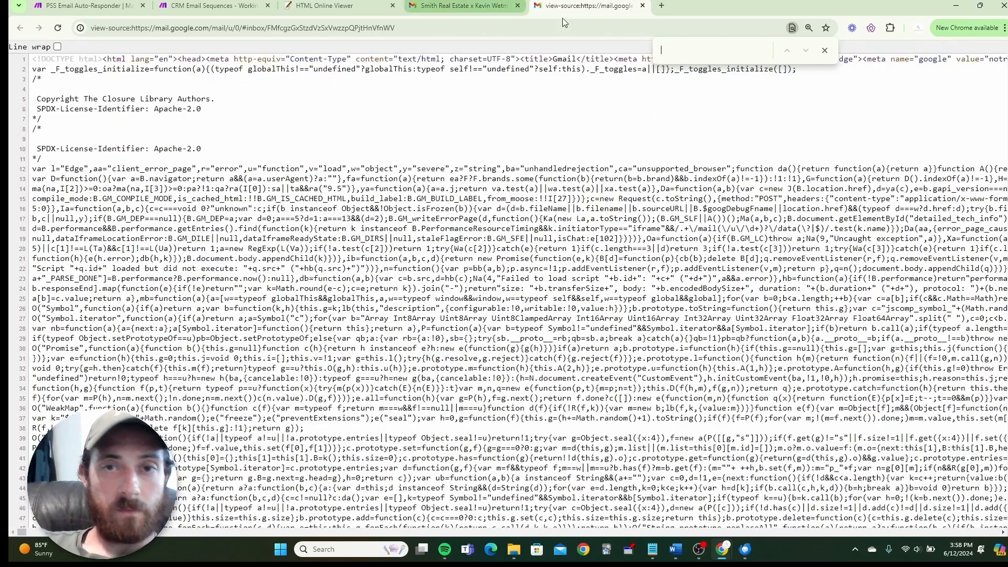
left_click(643, 5)
Bring up the outreach message's More actions menu.
scroll(504, 278, "up", 2)
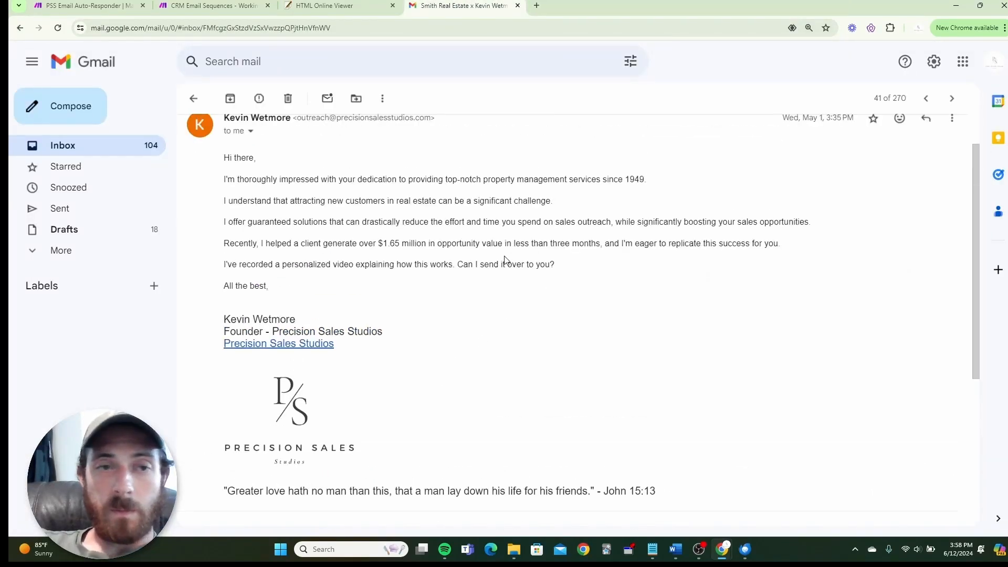
right_click(622, 275)
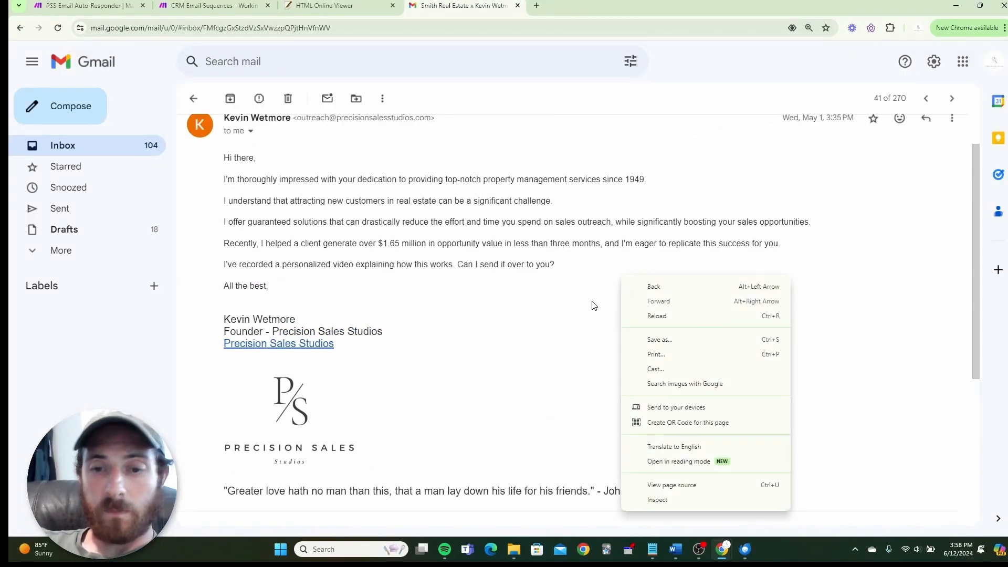
left_click(554, 306)
left_click_drag(978, 196, 978, 193)
scroll(978, 194, "up", 1)
left_click(952, 170)
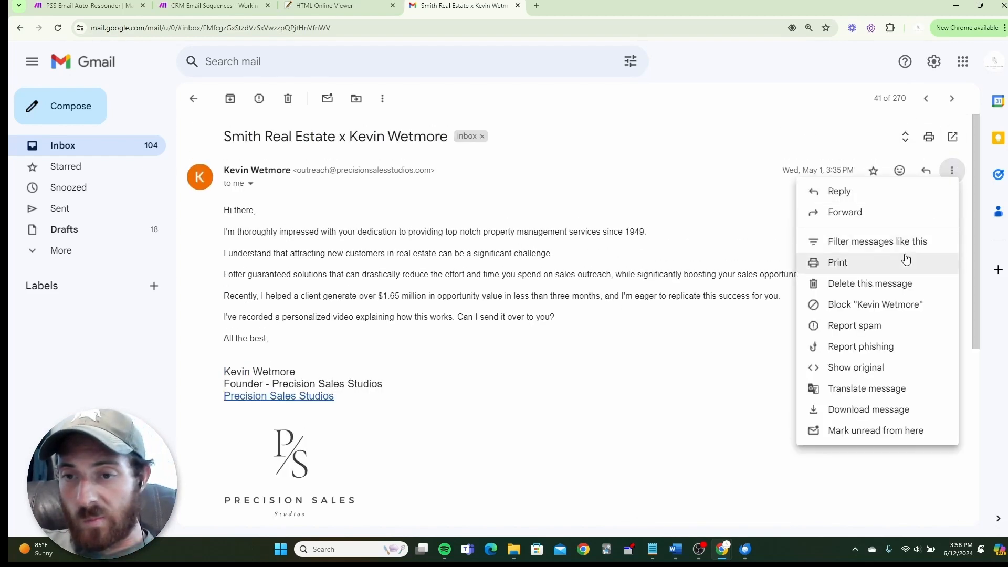
Show the outreach message's original source and select it from the signature through its HTML markup.
left_click(874, 369)
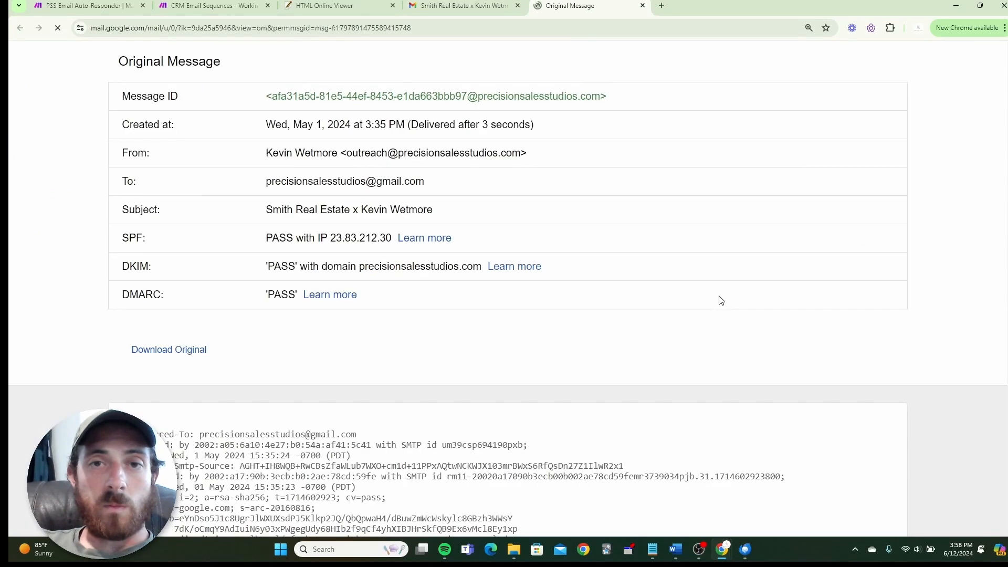
scroll(634, 293, "down", 5)
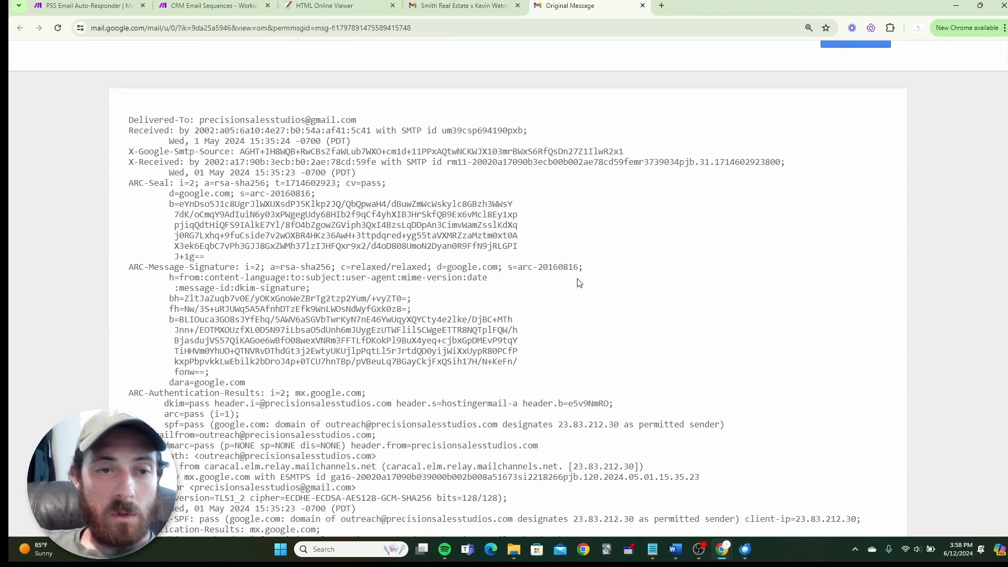
scroll(581, 283, "down", 15)
scroll(586, 291, "down", 10)
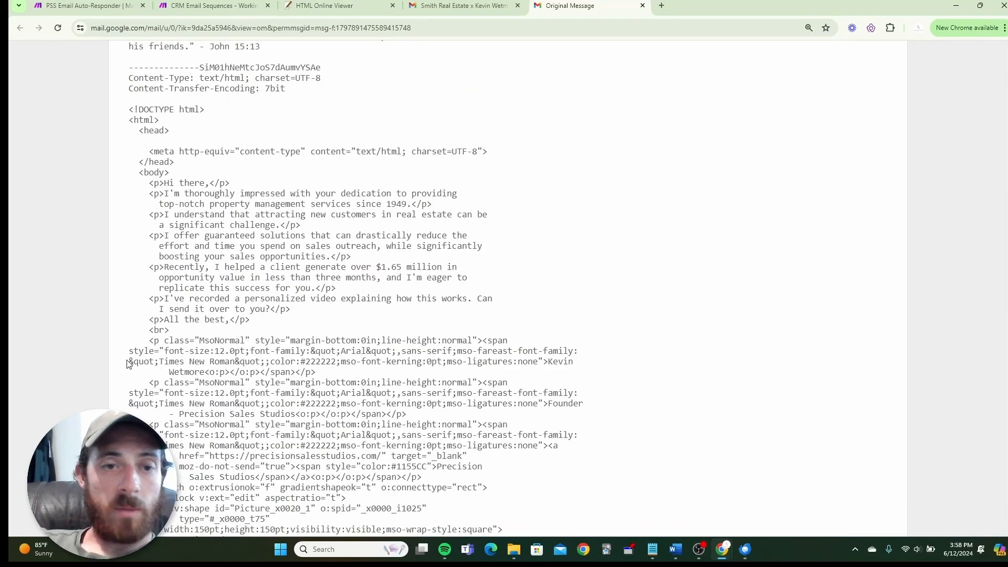
scroll(439, 303, "down", 4)
scroll(341, 301, "up", 6)
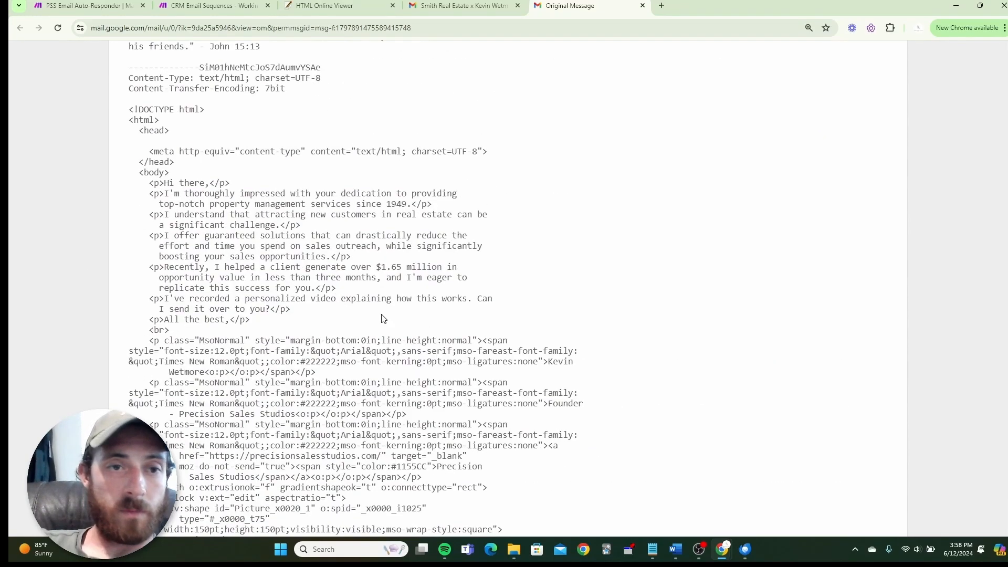
scroll(203, 228, "up", 2)
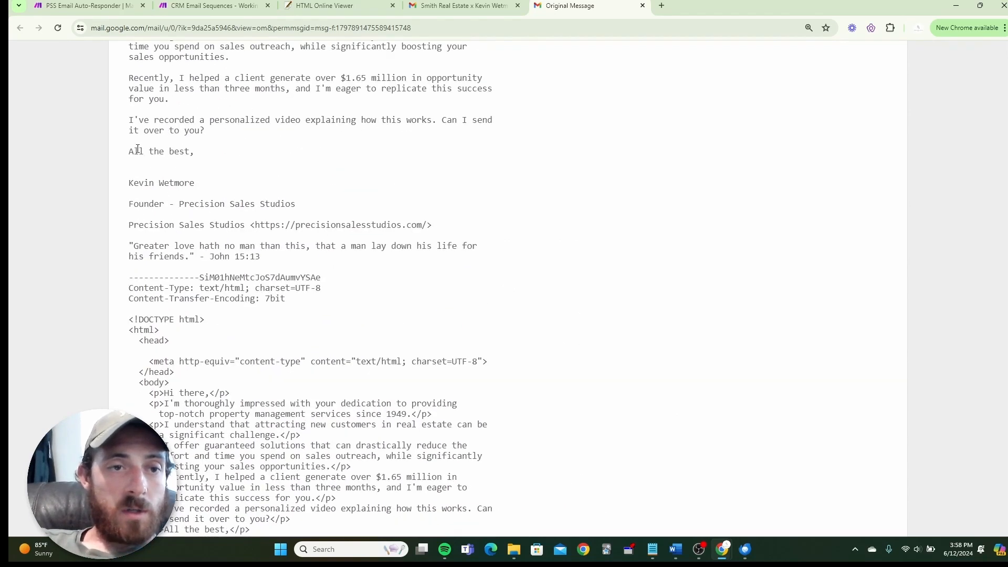
left_click_drag(129, 186, 590, 437)
scroll(540, 303, "down", 6)
scroll(557, 310, "down", 3)
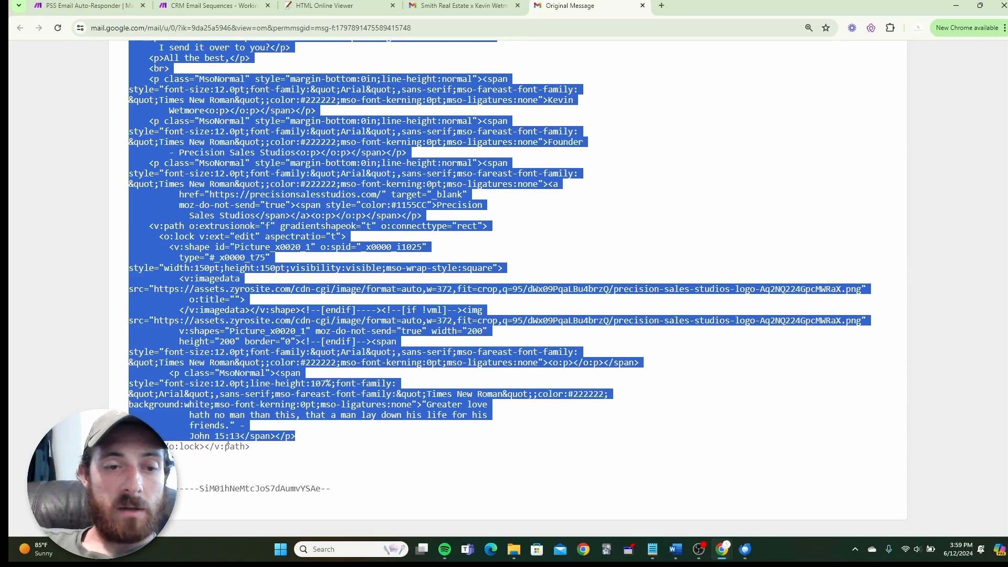
Replace HTML Online Viewer's editor contents with the copied raw email source.
left_click(326, 6)
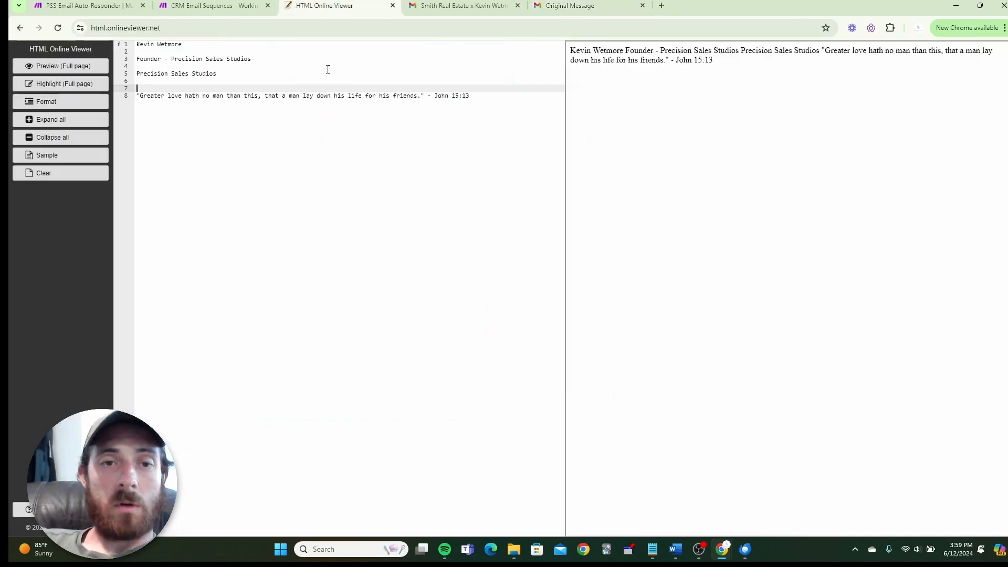
left_click(383, 148)
key("ctrl+a")
key("ctrl+v")
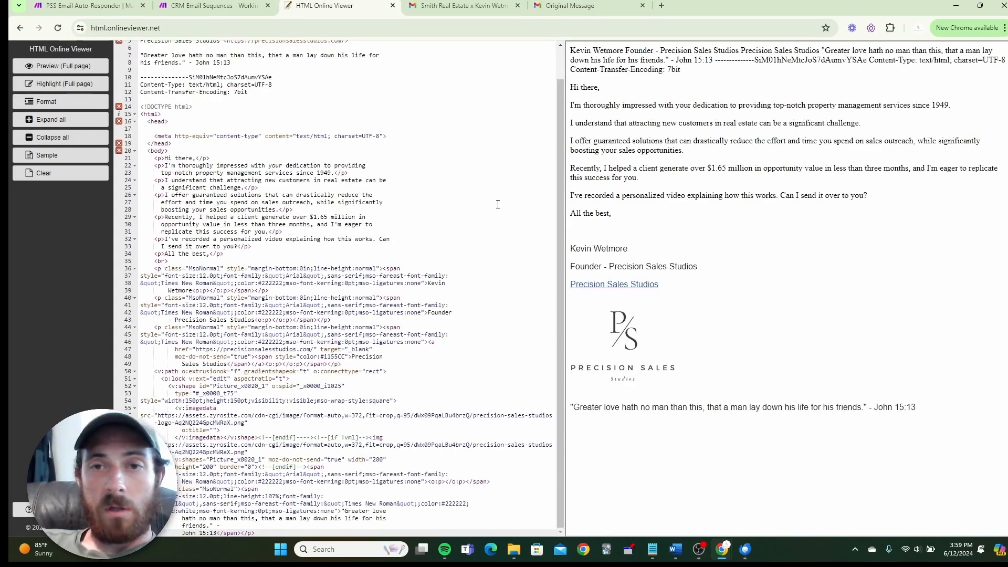
scroll(508, 200, "up", 1)
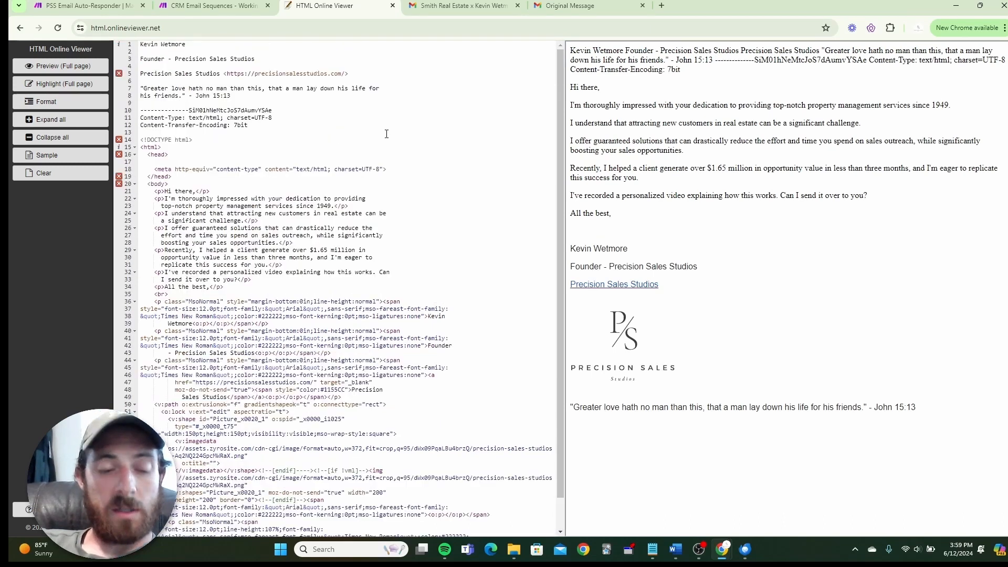
key("ctrl+a")
key("ctrl+v")
scroll(391, 135, "up", 1)
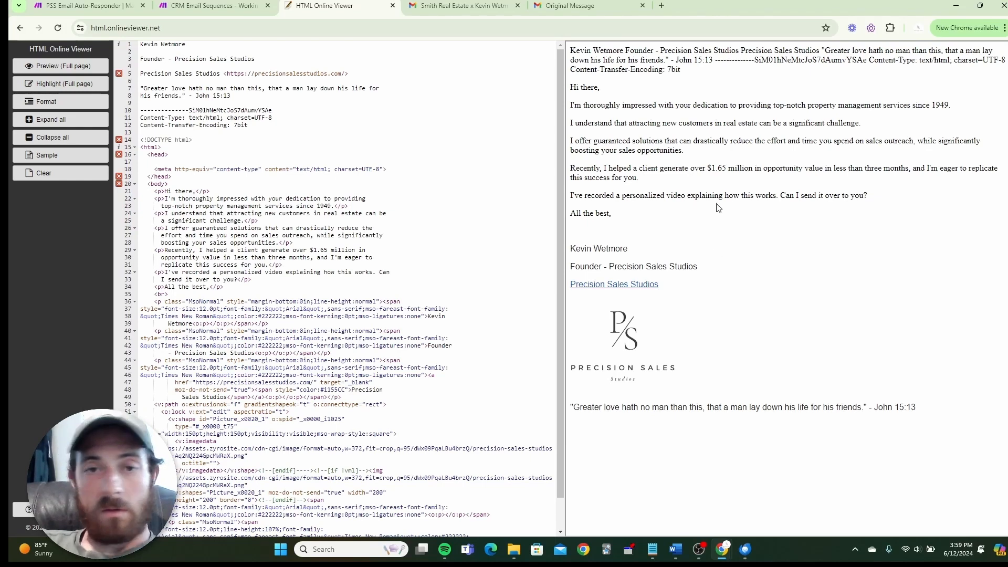
Delete the lines above the signature, select the remaining signature HTML, and return to Make.
scroll(450, 291, "down", 1)
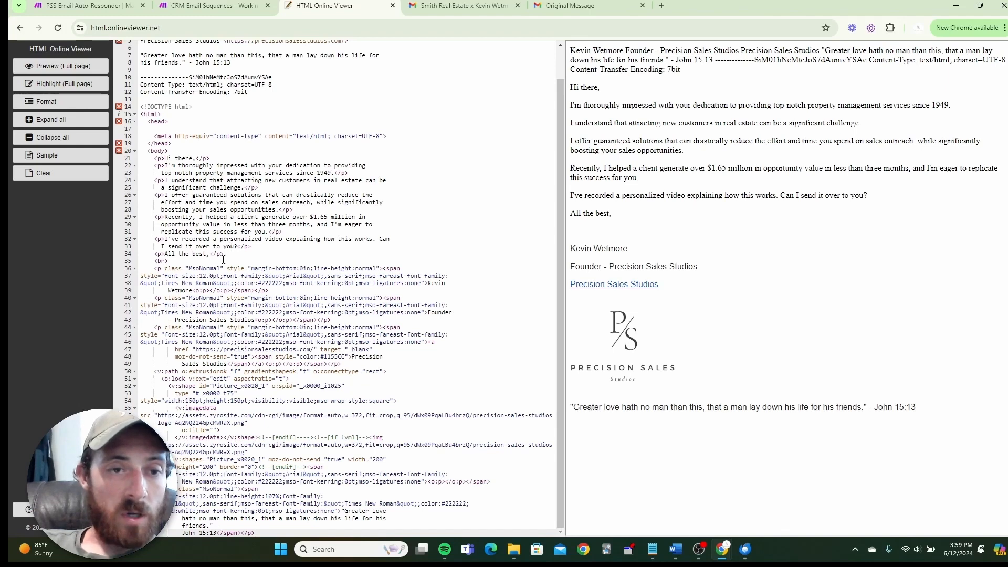
left_click_drag(223, 259, 111, 32)
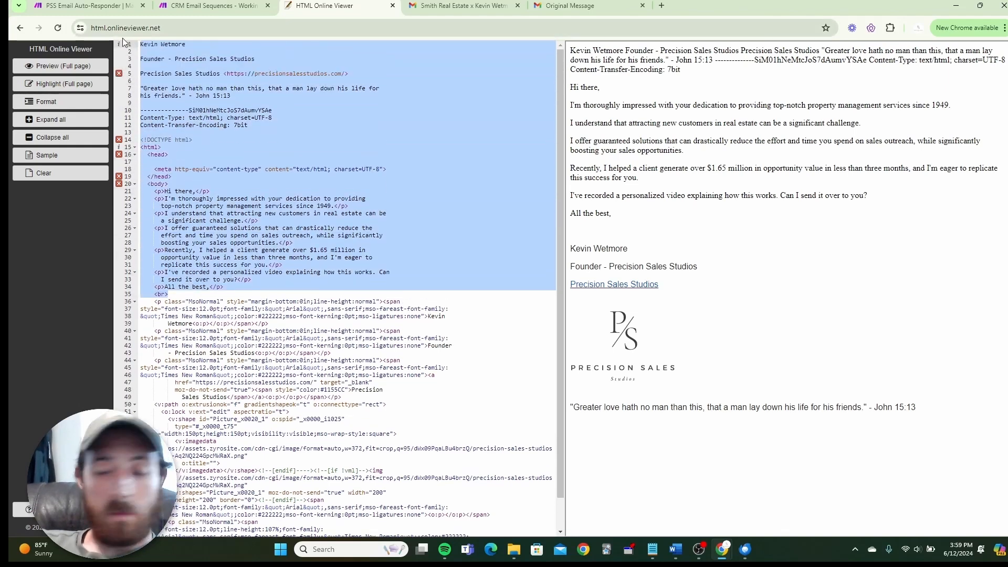
key("BackSpace")
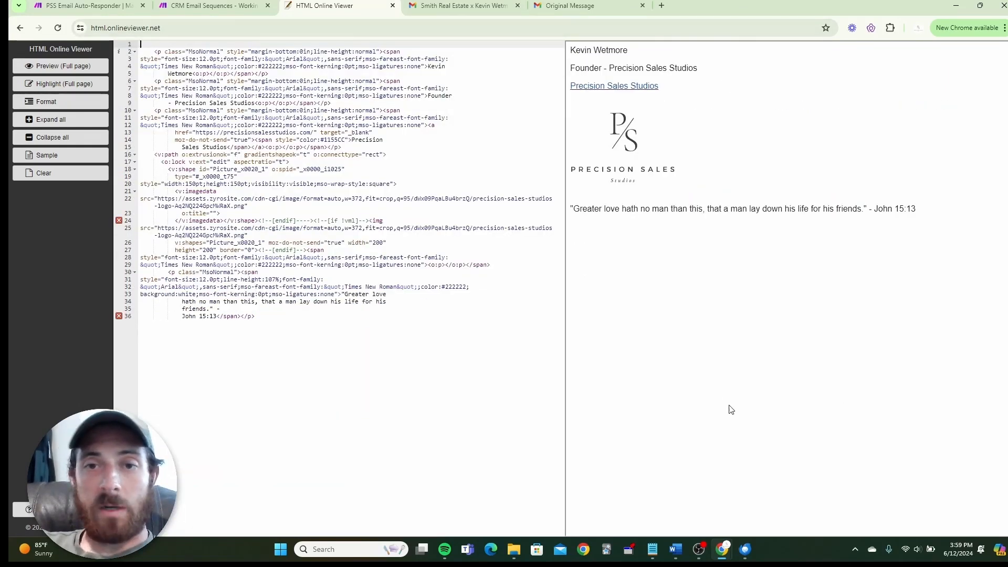
left_click_drag(262, 320, 144, 50)
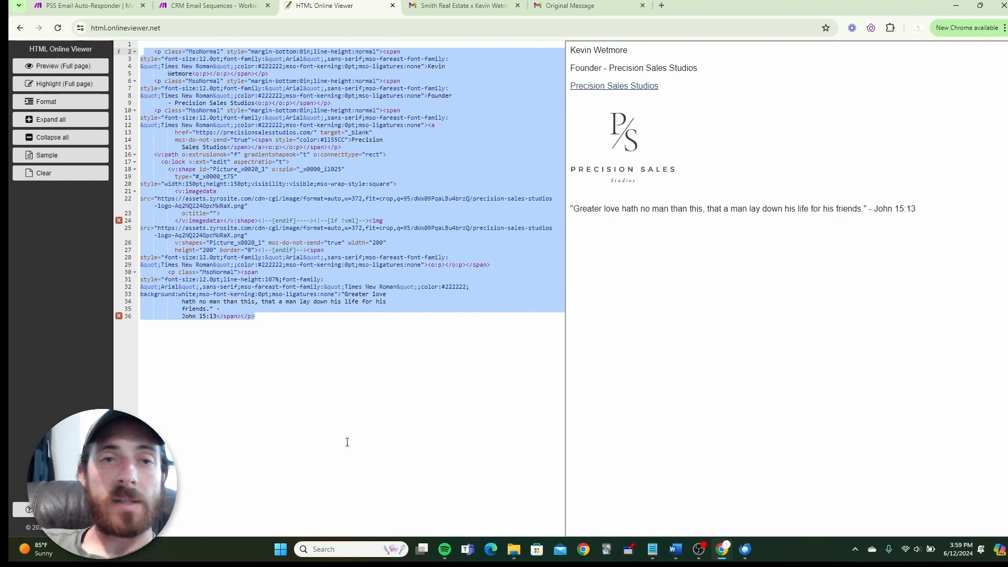
left_click(213, 6)
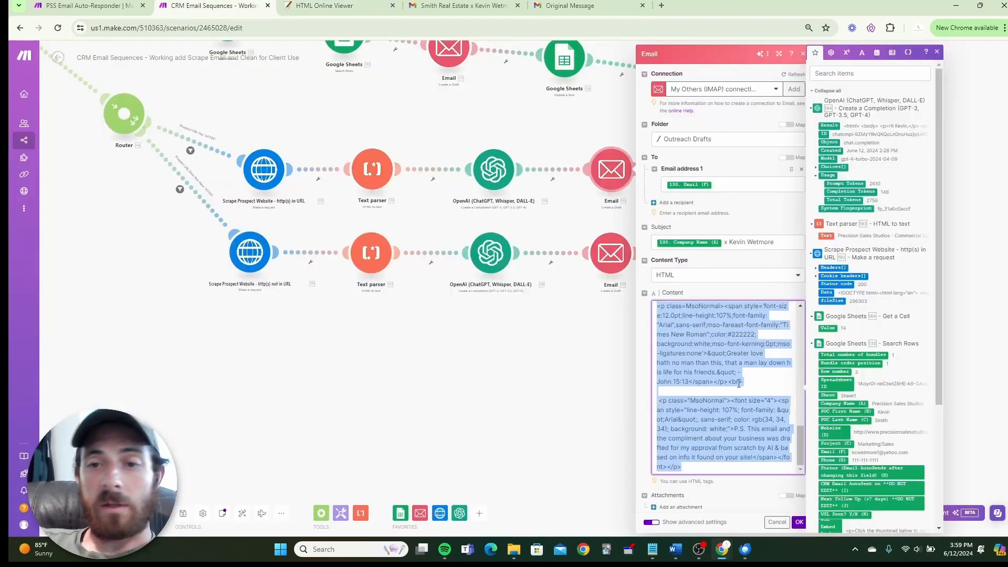
Save the Email module's HTML content, then switch to the PSS Email Auto-Responder scenario tab.
left_click(799, 522)
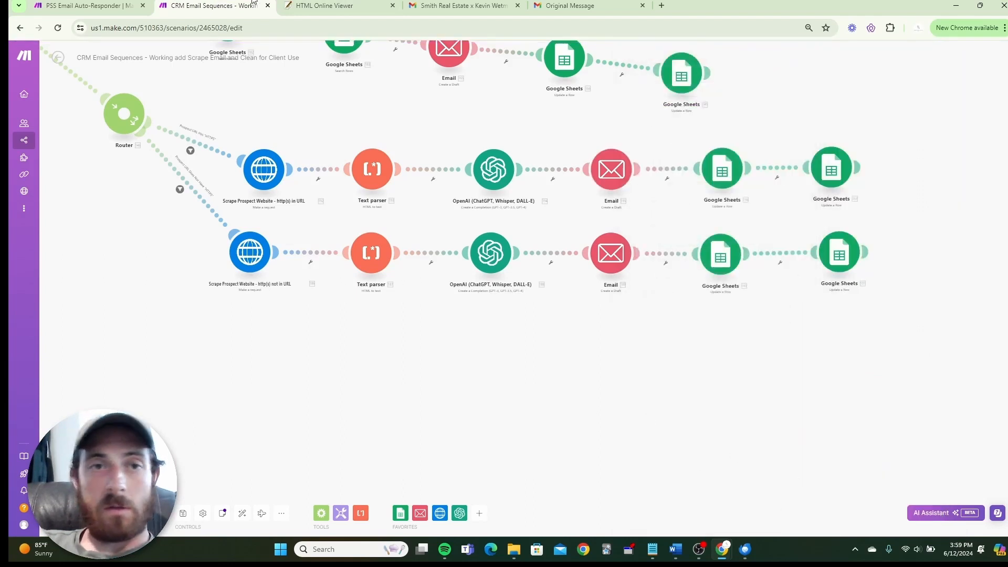
left_click(112, 5)
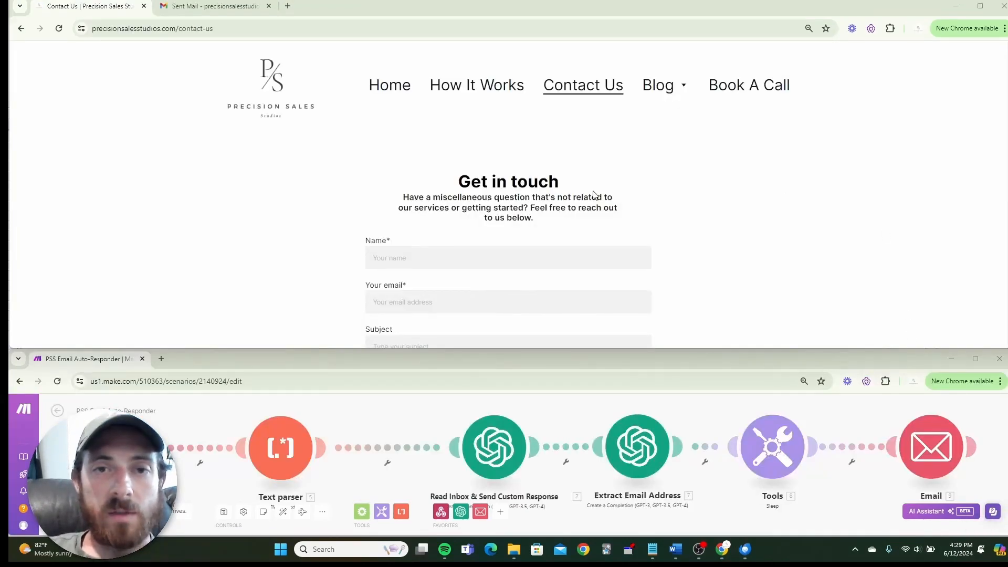
Fill in the sender's name, e-mail address and subject 'Needs New AI Assistant'.
scroll(382, 165, "down", 1)
left_click(387, 206)
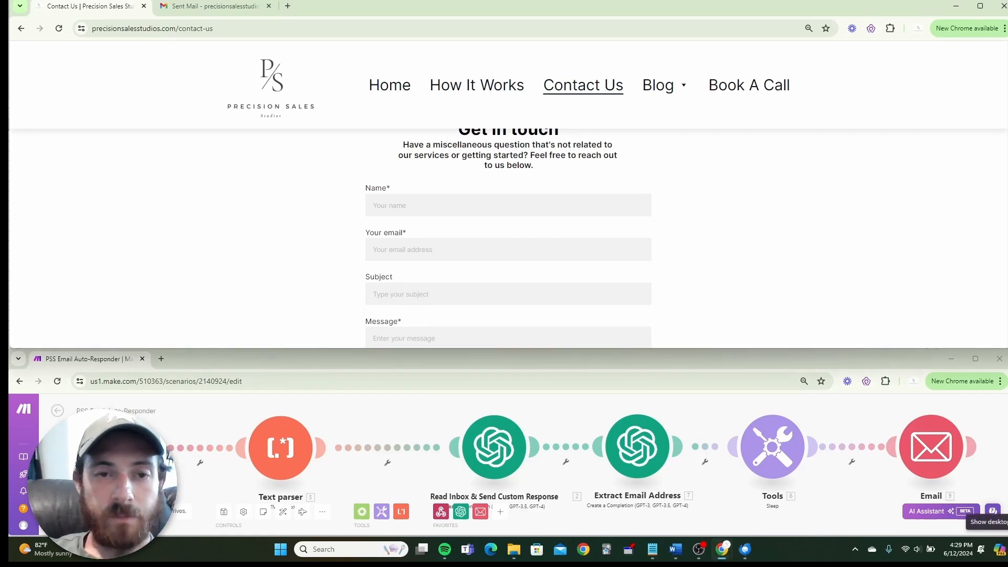
type("John Smi")
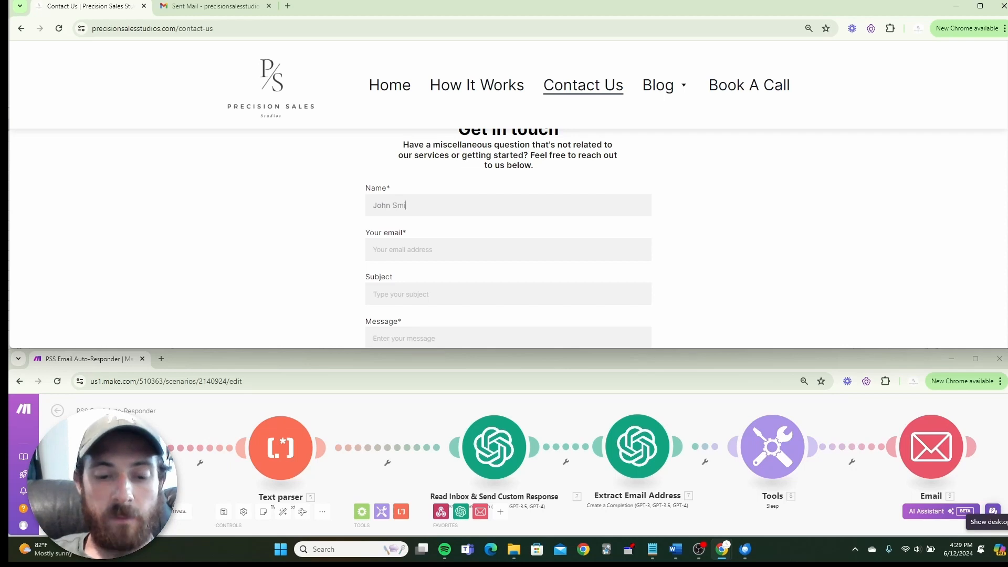
type("th")
key("Tab")
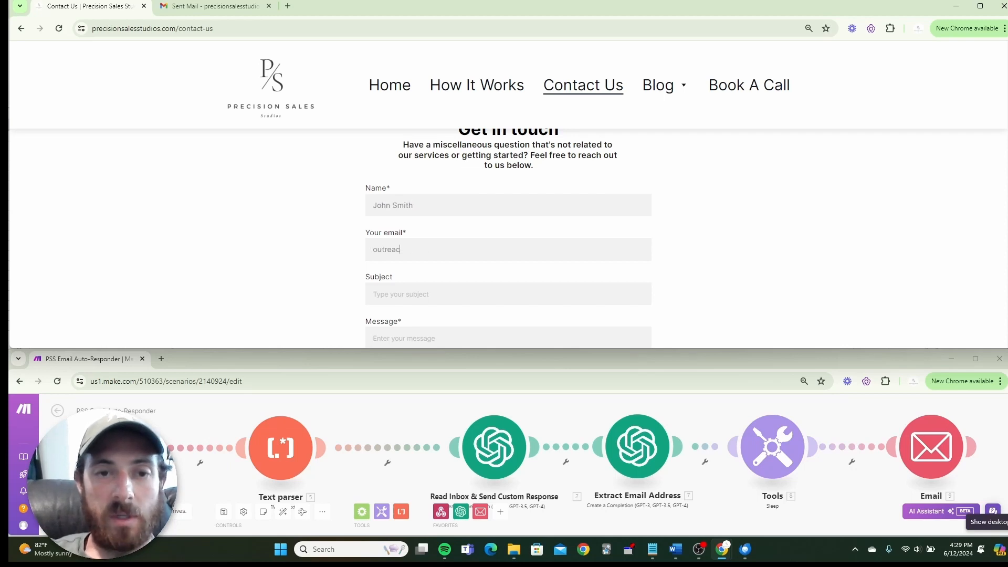
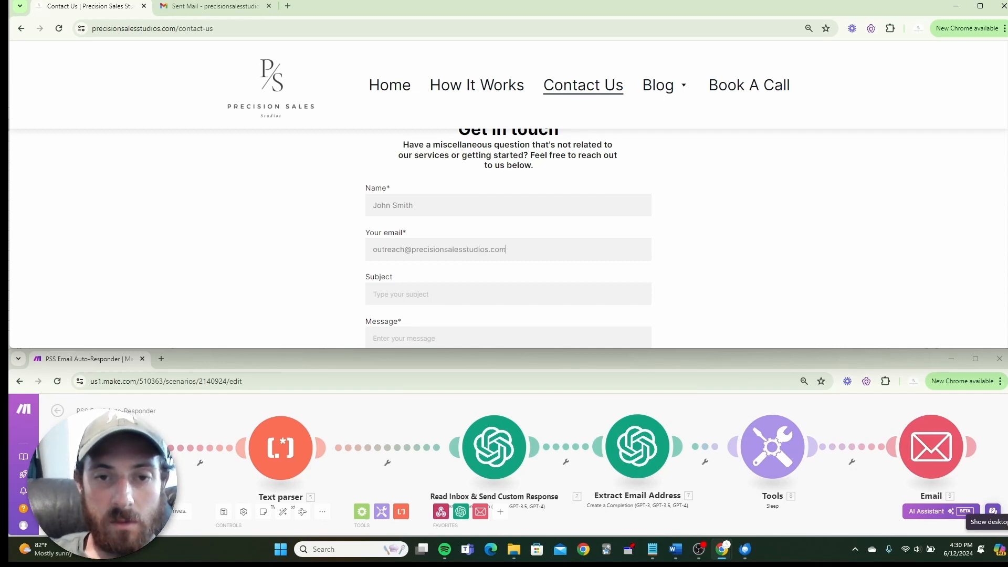
type("Nee")
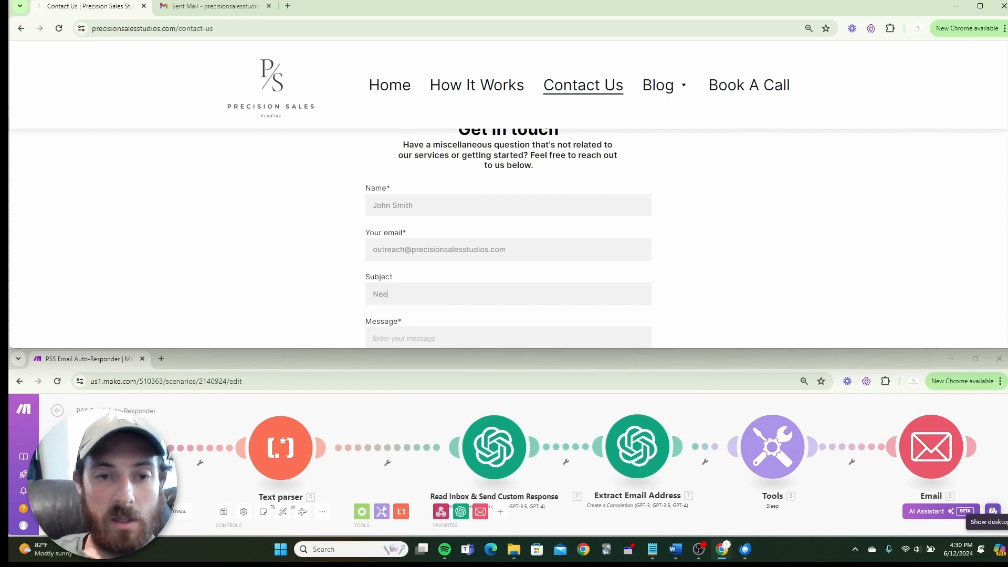
type("ds New AI")
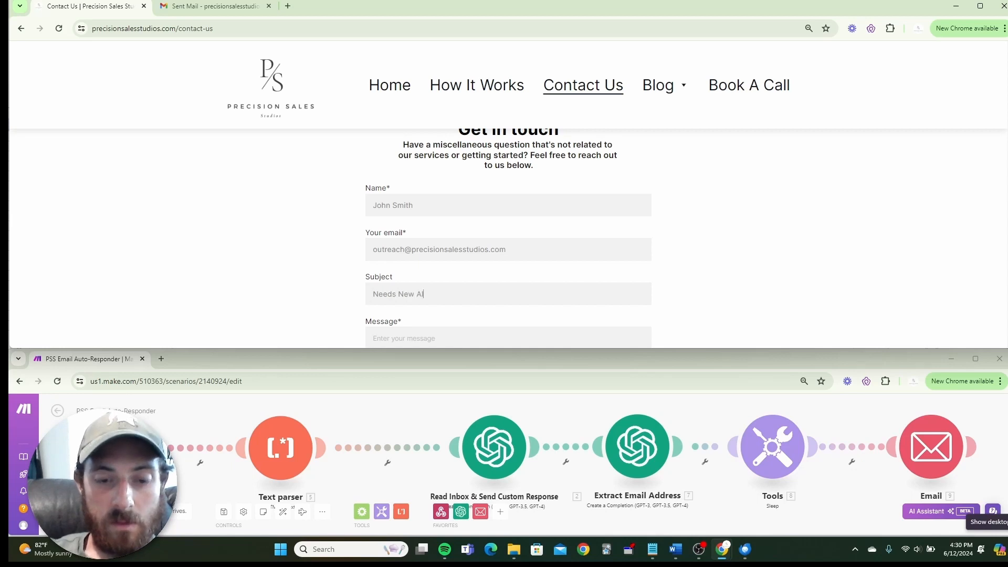
type(" assistant")
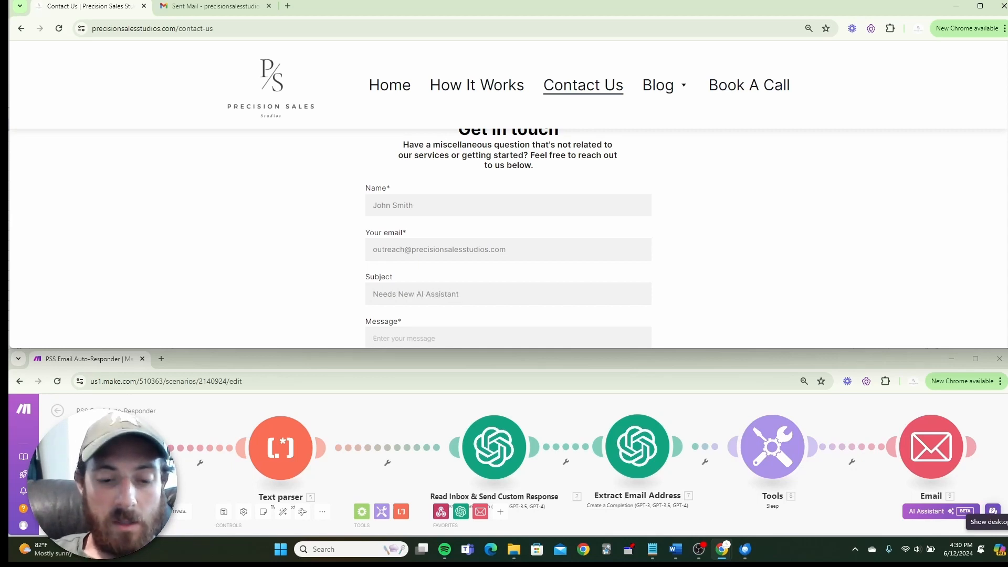
Write a message requesting an AI assistant for a carpet cleaning business, signed 'Thanks,' and a name.
key("Tab")
type("Hey")
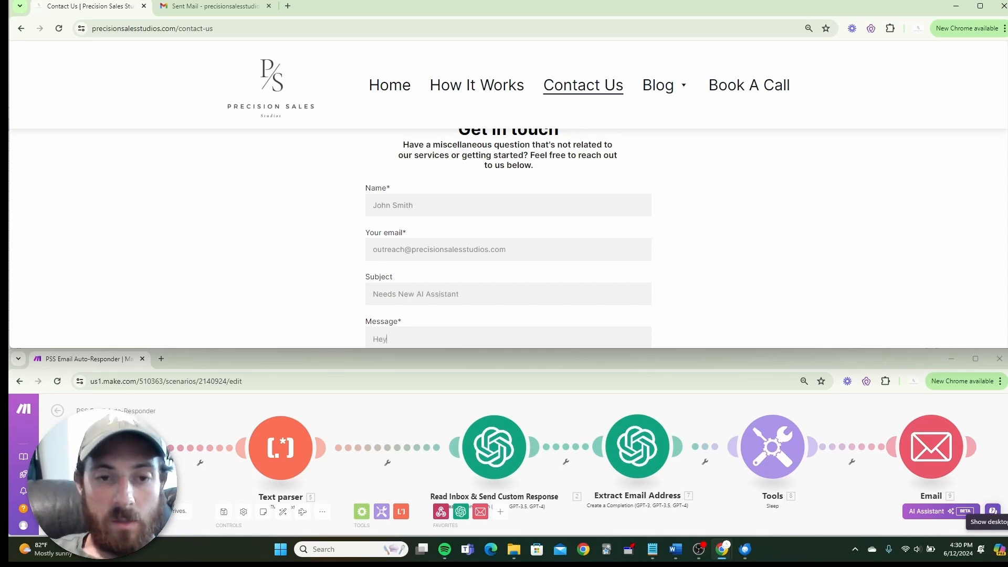
scroll(732, 207, "down", 1)
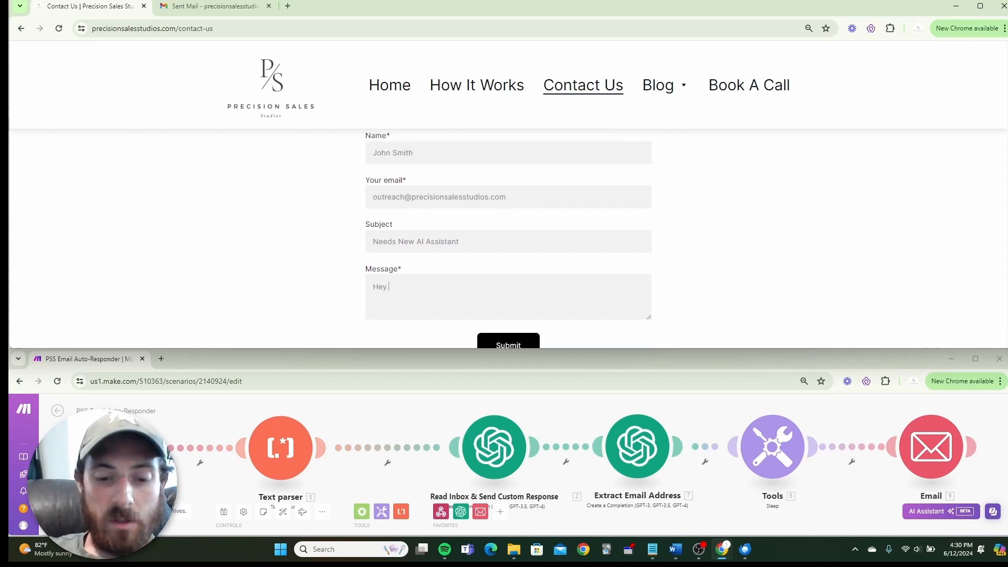
type("Kevin")
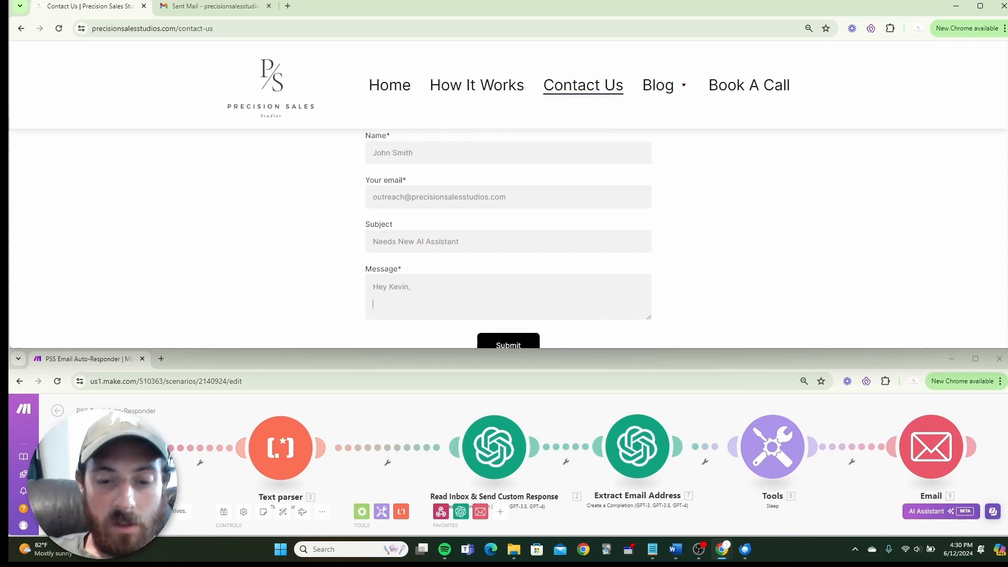
type(",")
key("Return")
type("Would love to know mo")
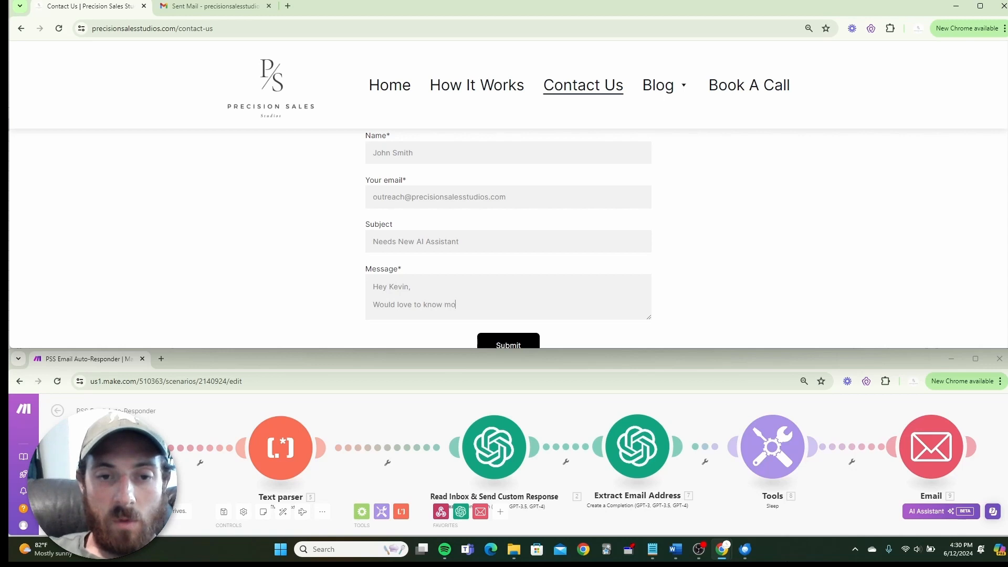
type("re. I need")
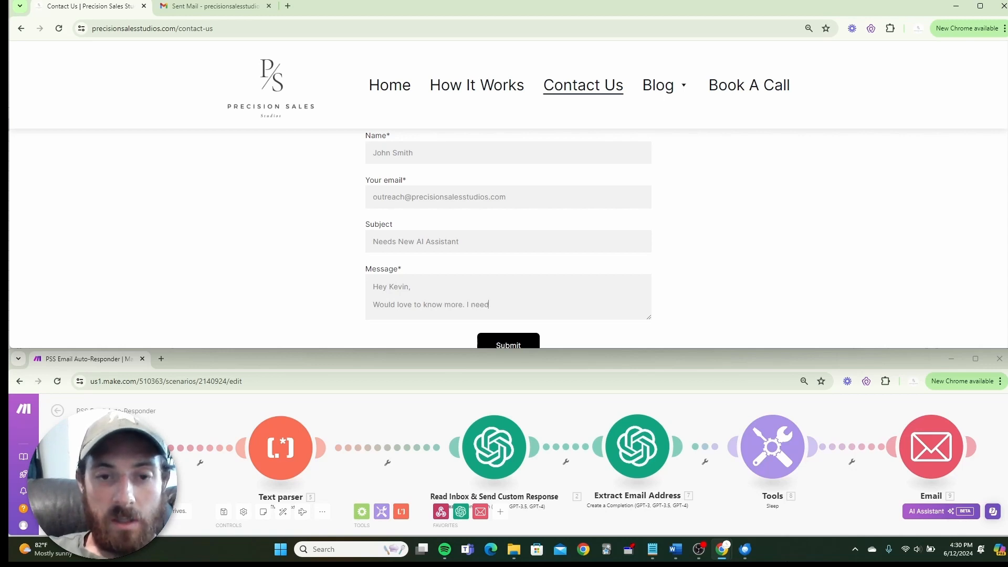
type(" a new AI")
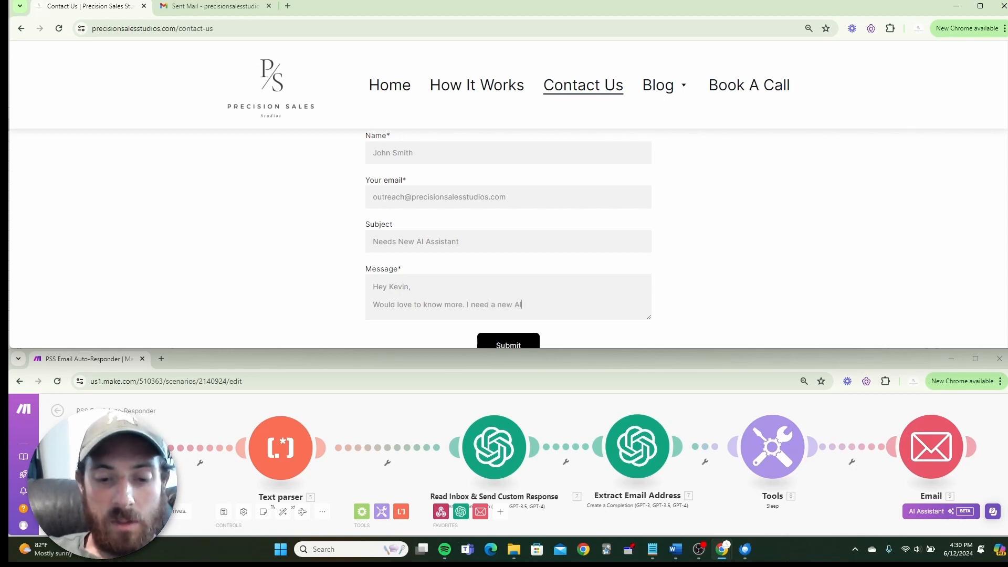
type(" assistant f")
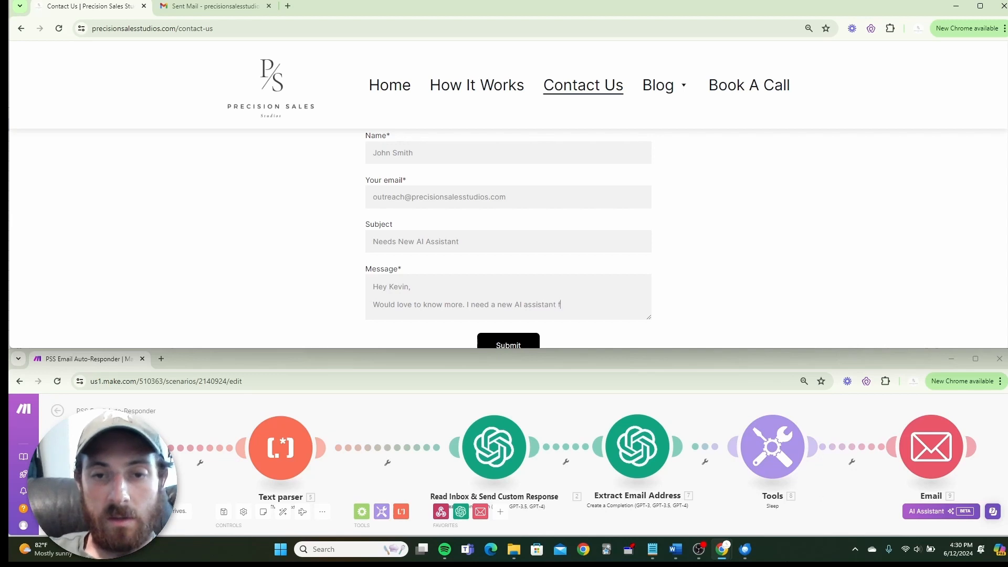
type("or my carpet clea")
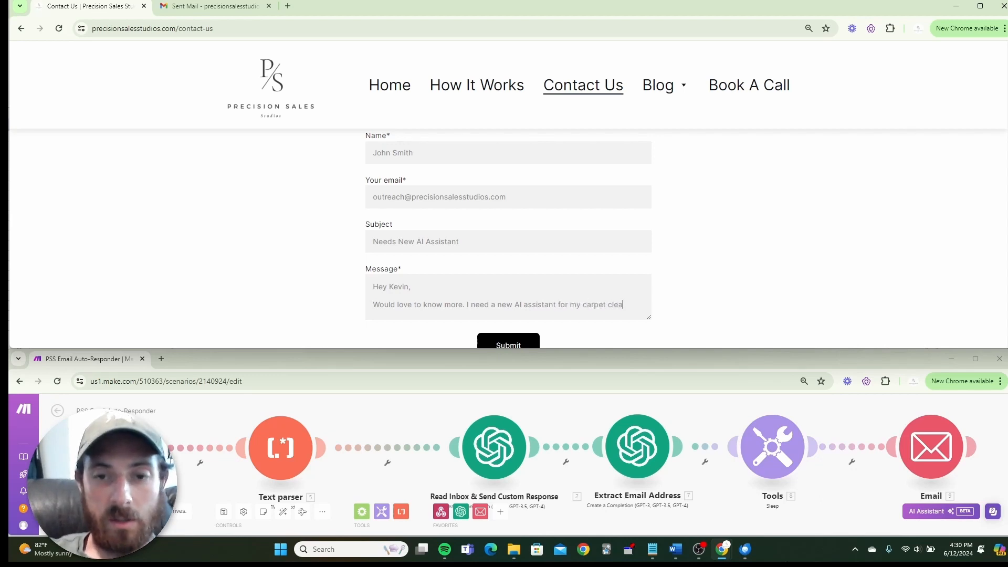
type("ning business")
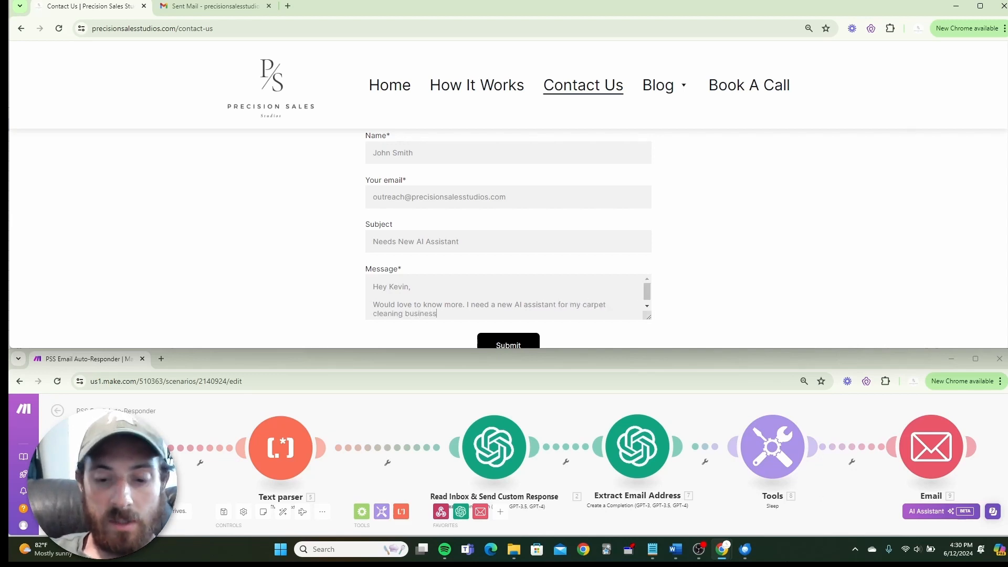
type(". Can you help")
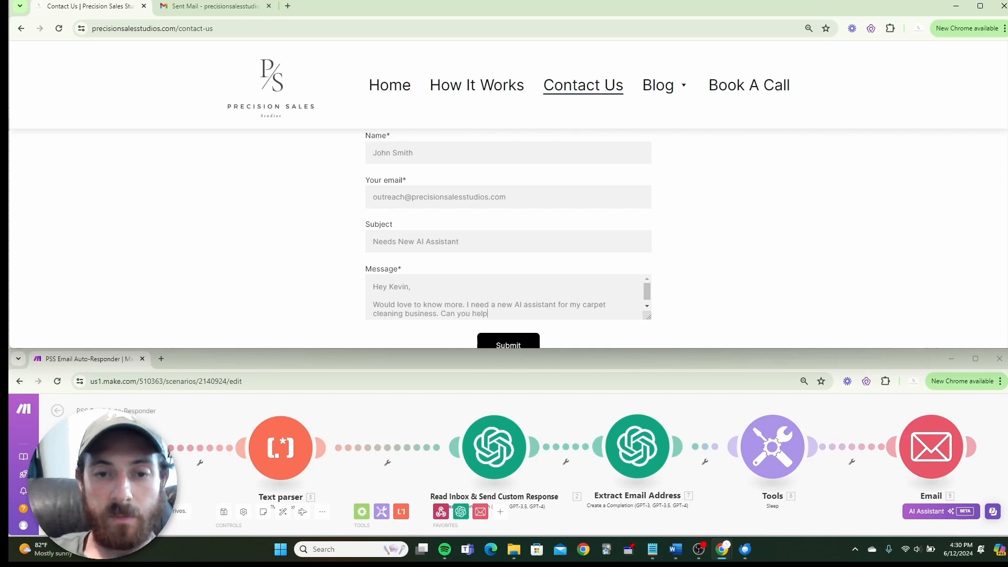
type("?")
key("Return")
key("Return")
type("Thanks,")
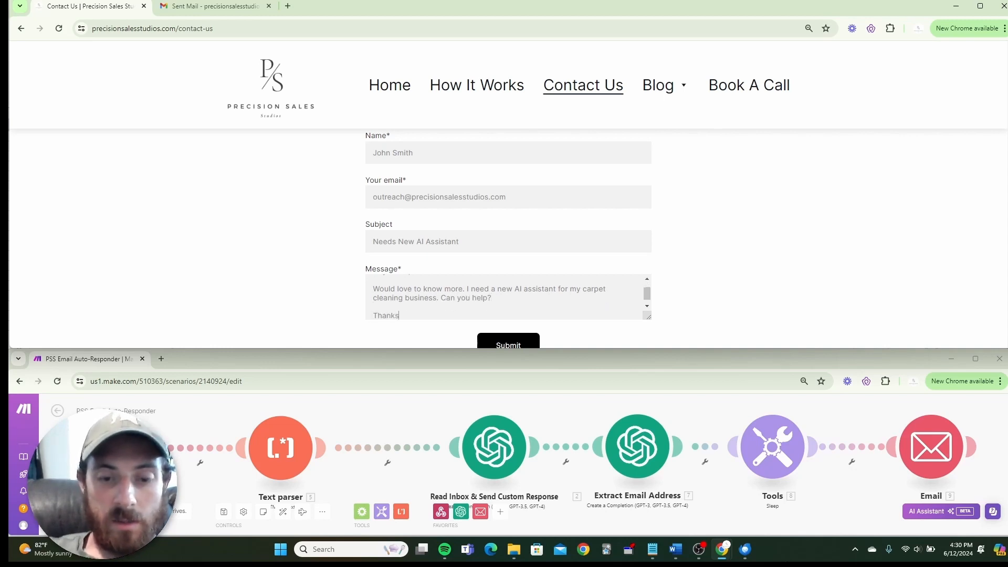
key("Return")
type("Johnny")
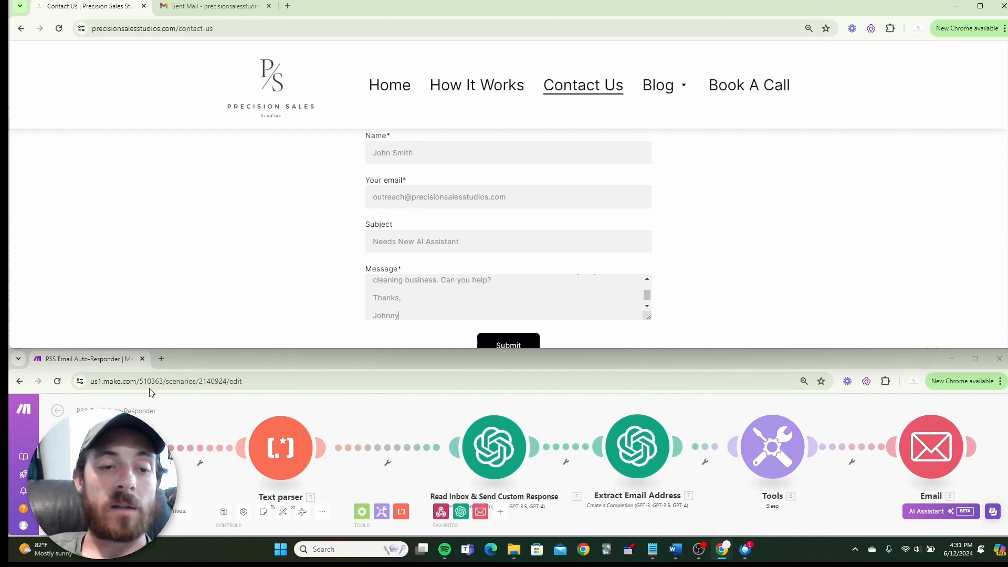
scroll(198, 420, "down", 1)
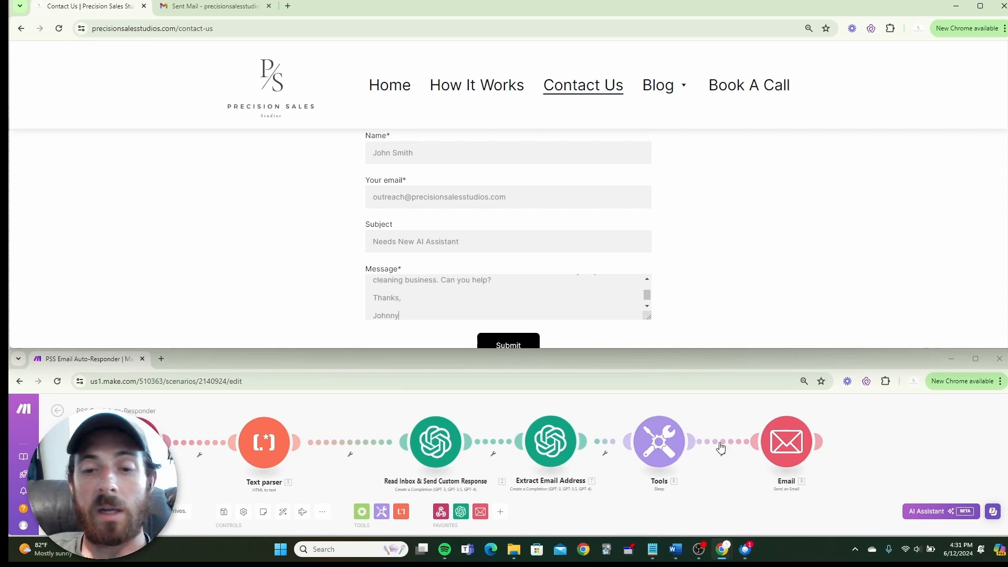
Close the earlier reply in Thunderbird and minimize the mail window to reveal the contact form.
left_click(748, 556)
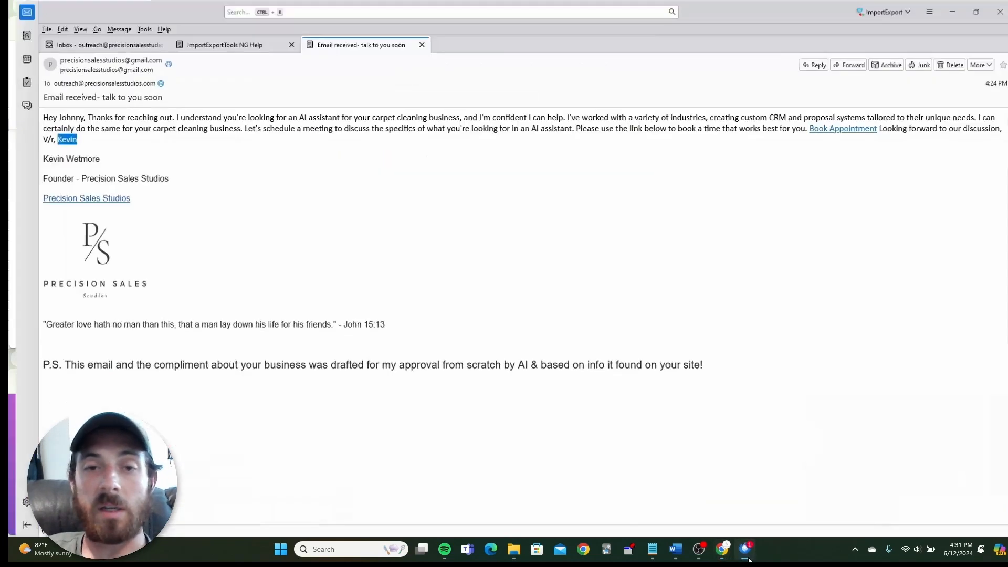
left_click(421, 44)
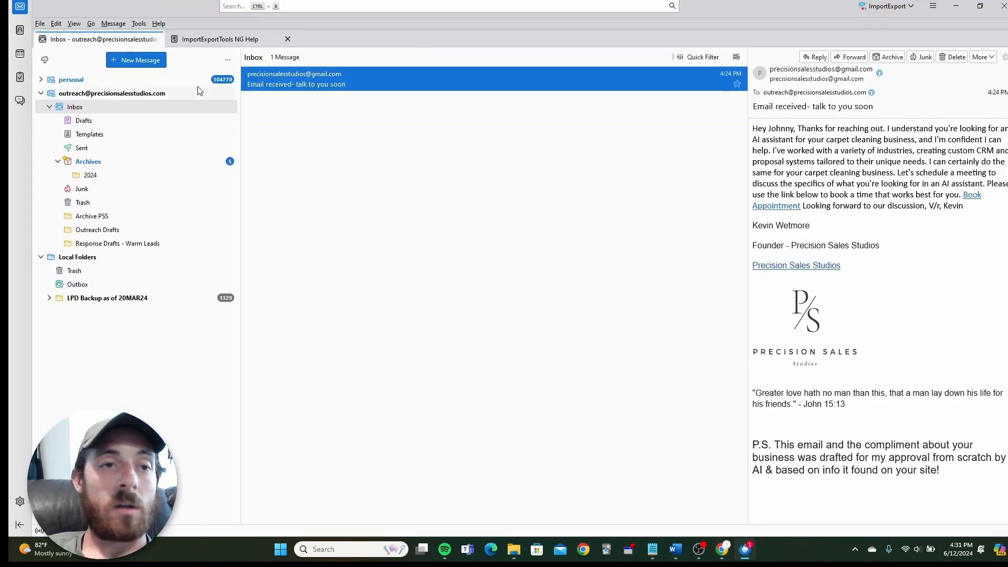
left_click(355, 160)
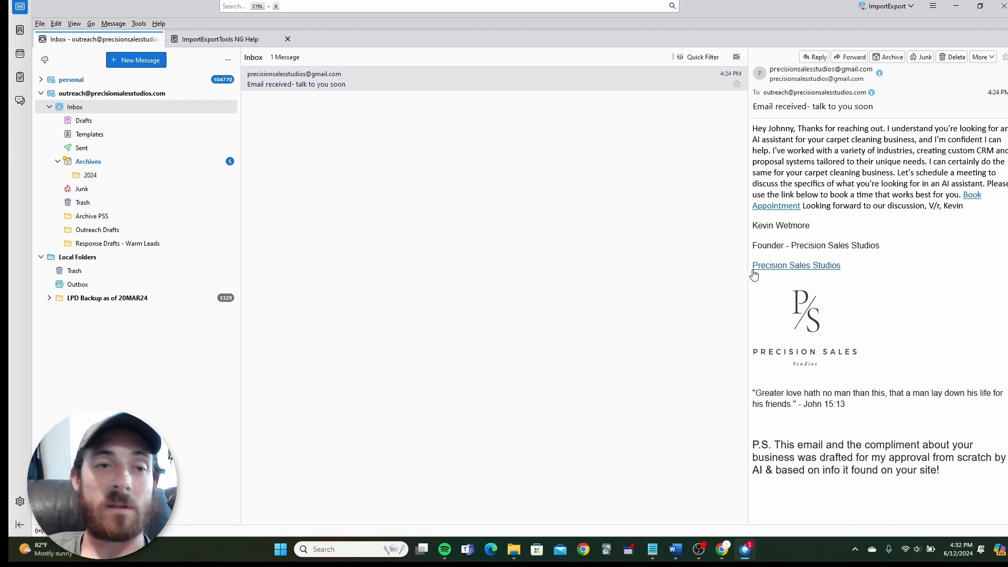
left_click(955, 7)
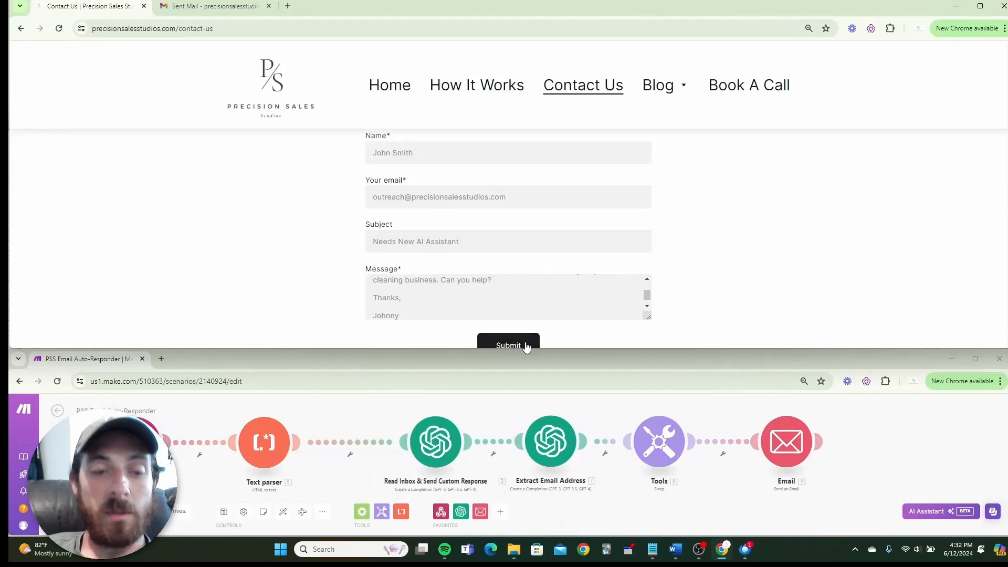
Submit the test contact form, then return to the Thunderbird inbox to check for the reply.
left_click(525, 347)
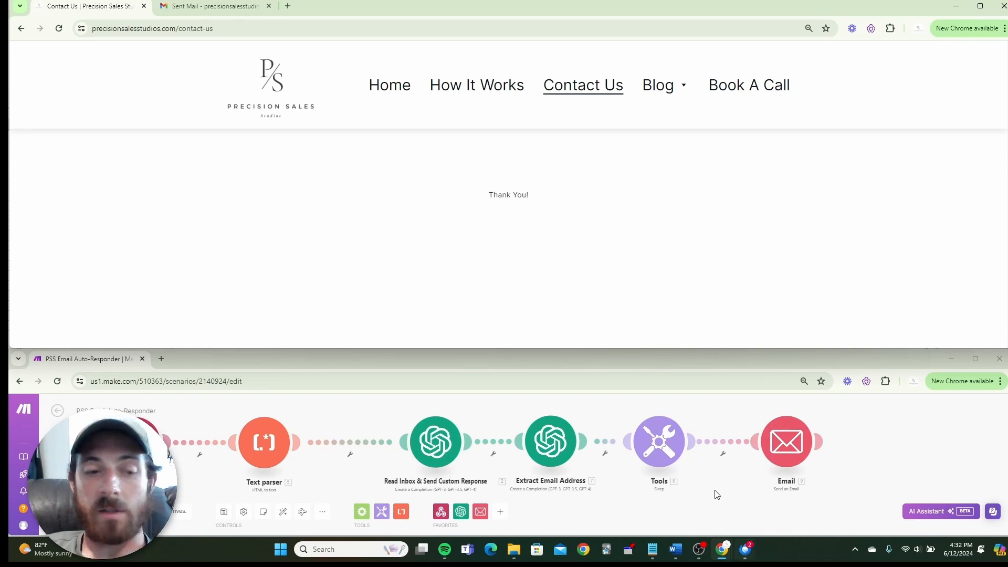
left_click(746, 549)
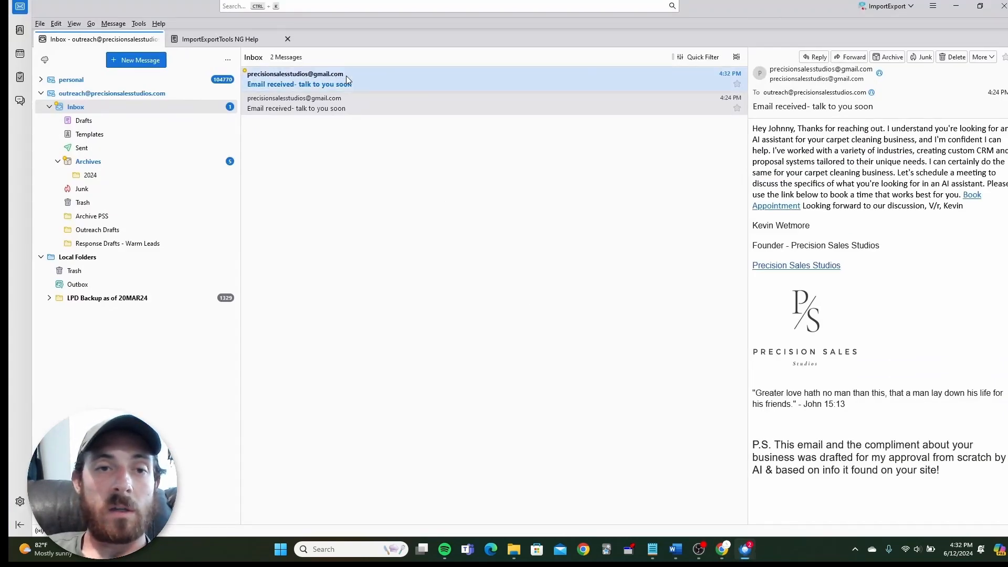
Open the 4:32 PM auto-reply in its own tab to see its booking button and signature.
left_click(500, 74)
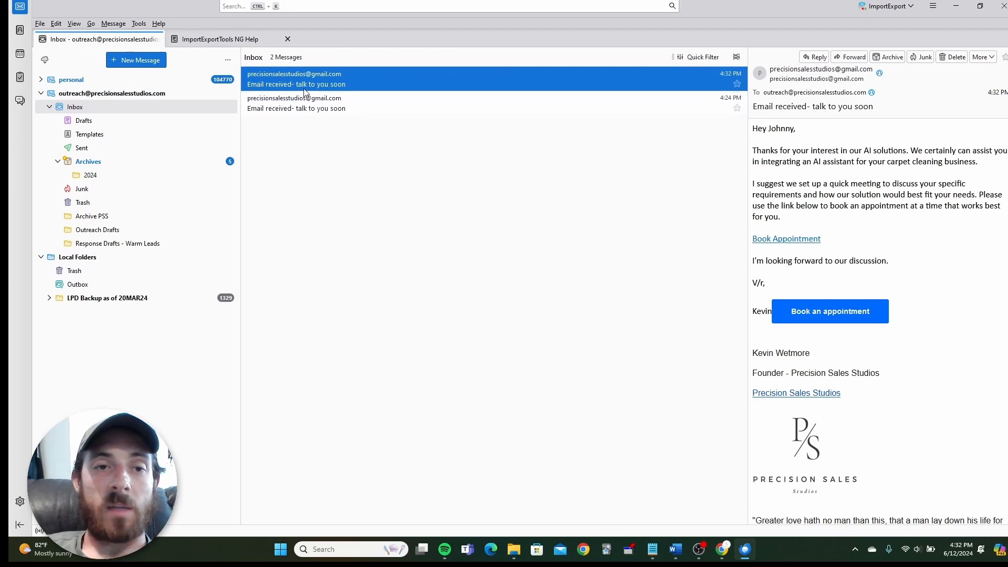
double_click(405, 77)
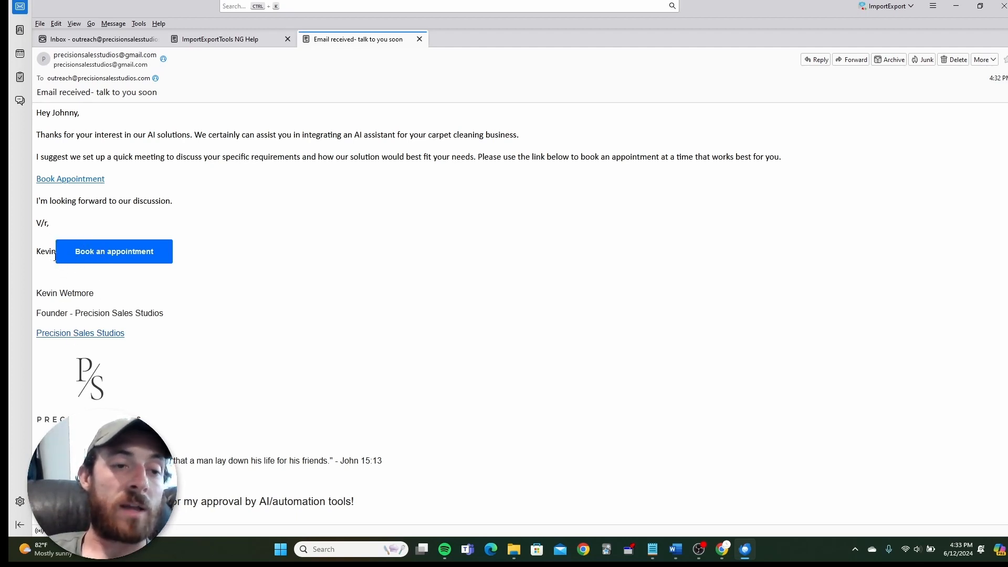
left_click(143, 259)
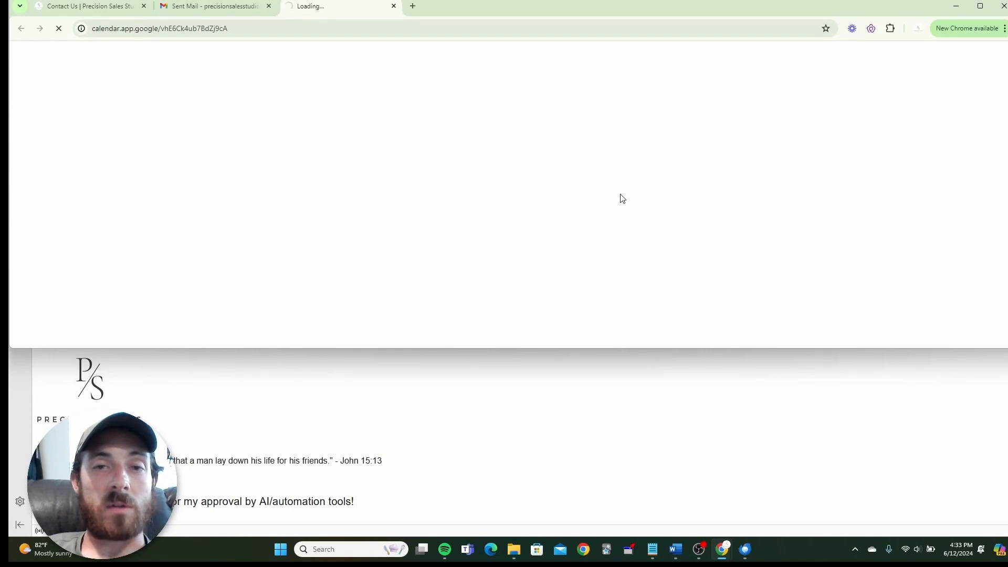
scroll(511, 164, "down", 1)
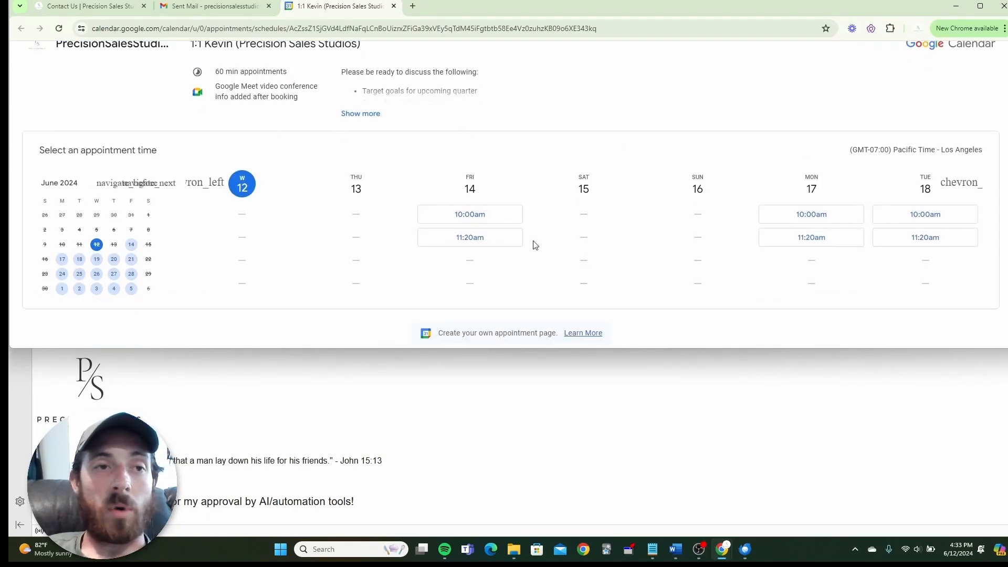
scroll(582, 234, "up", 1)
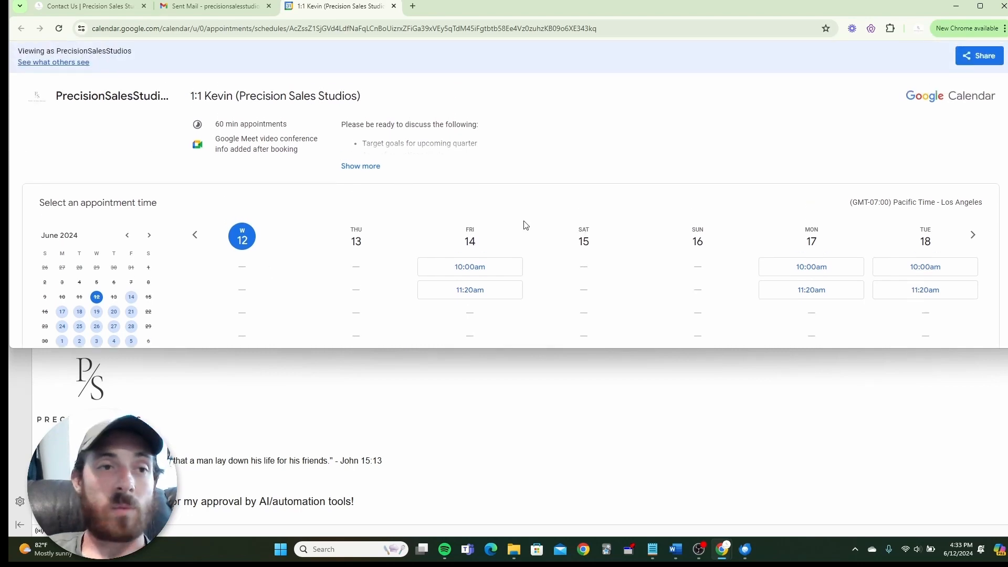
left_click(100, 6)
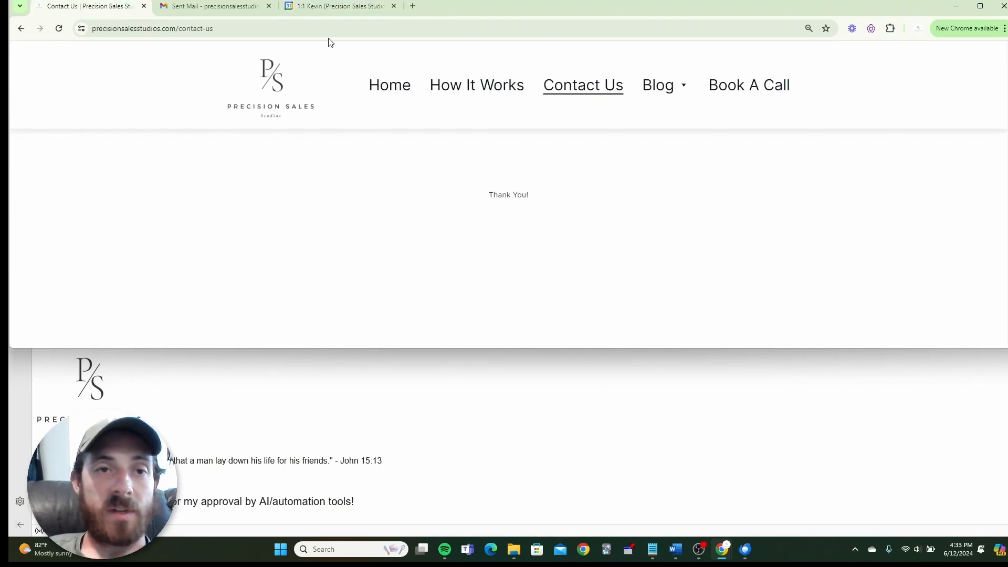
left_click(543, 410)
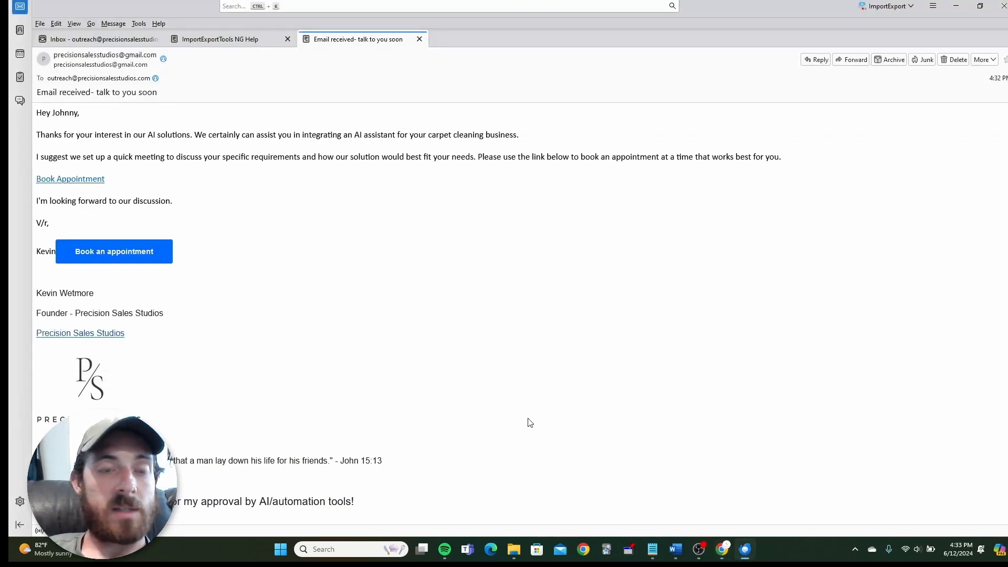
Insert '<br><br>' before the booking-button markup in the Email module's content and save it.
mouse_move(722, 549)
left_click(597, 485)
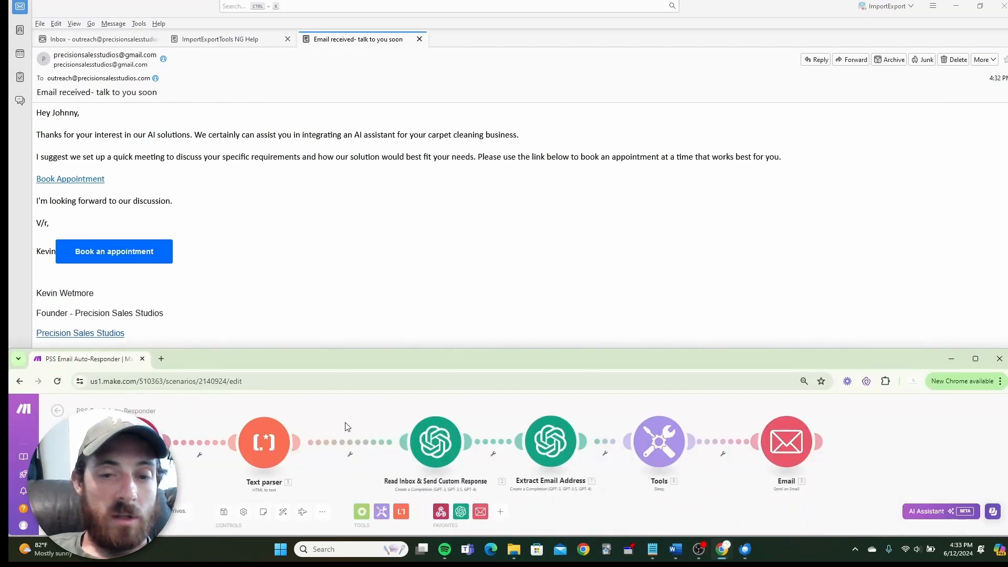
left_click(786, 441)
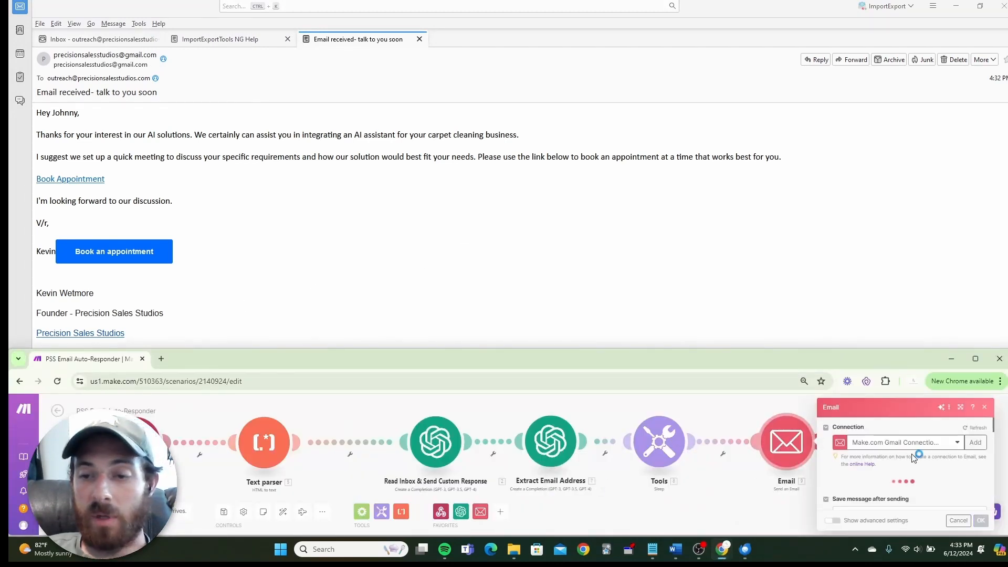
scroll(912, 459, "down", 10)
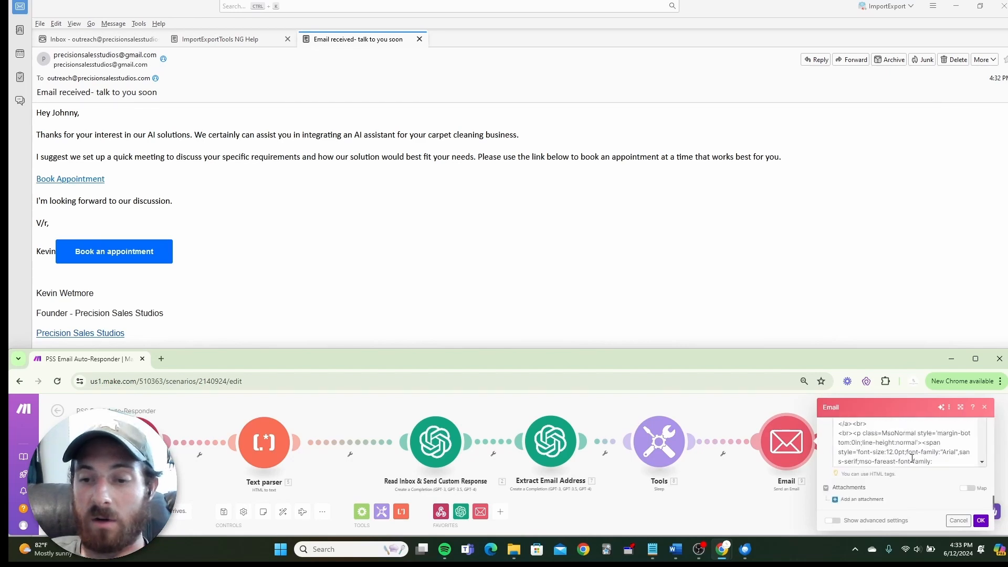
left_click(976, 359)
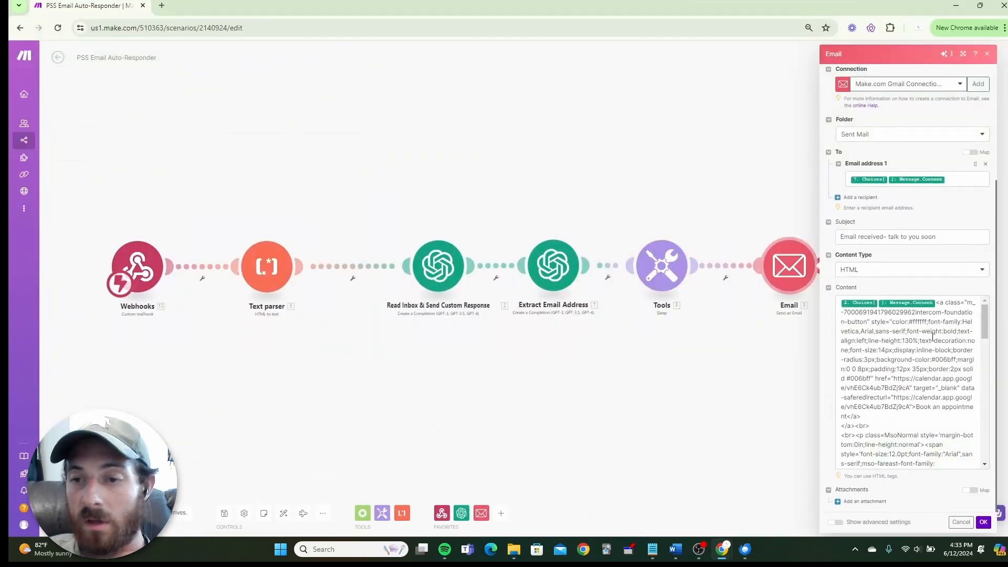
left_click(937, 308)
type("<b")
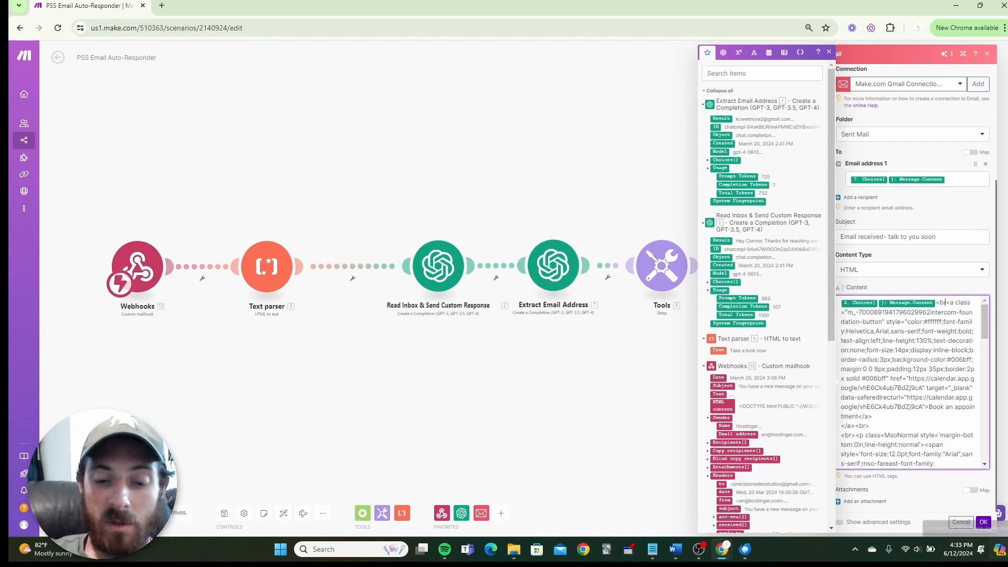
type("r><br>")
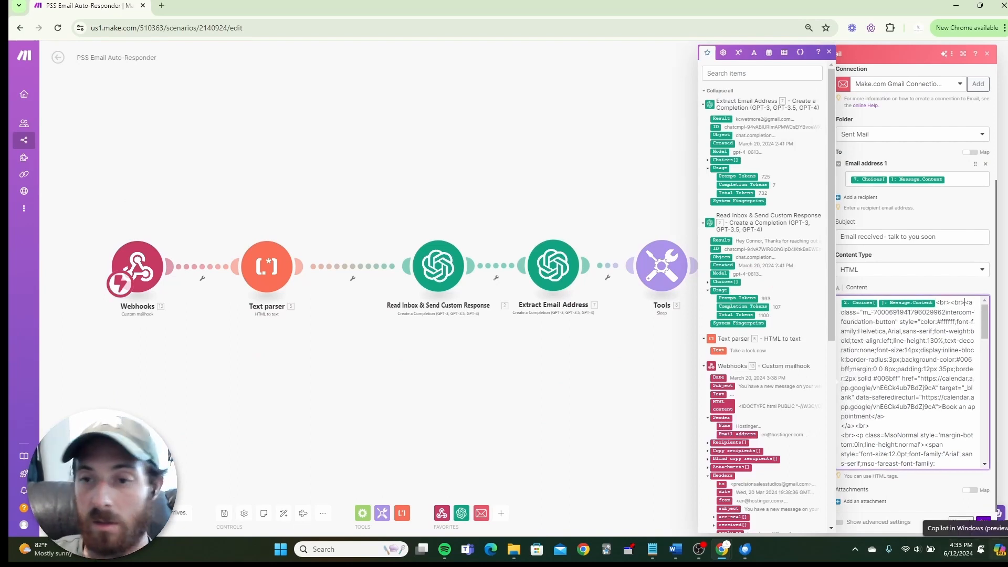
left_click(985, 523)
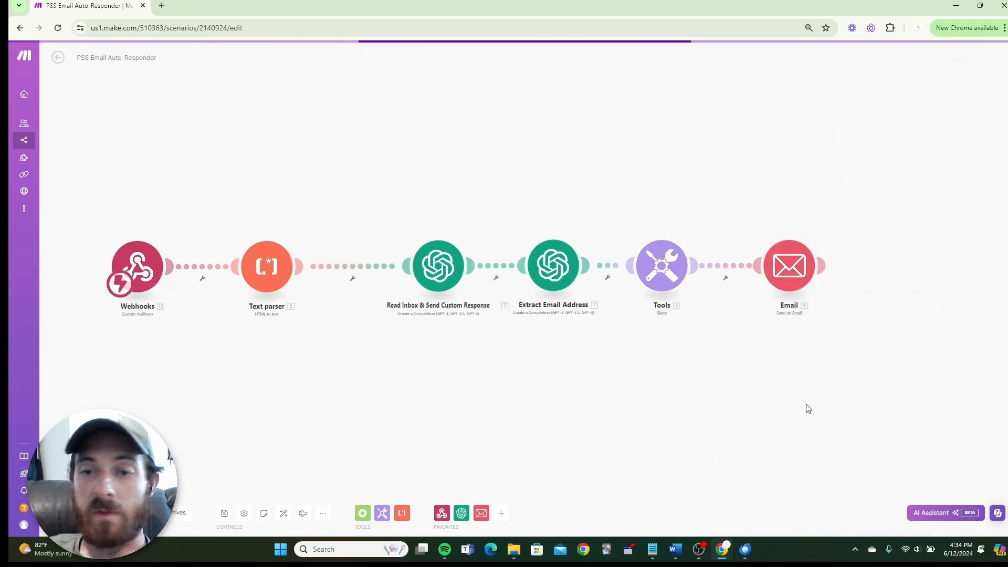